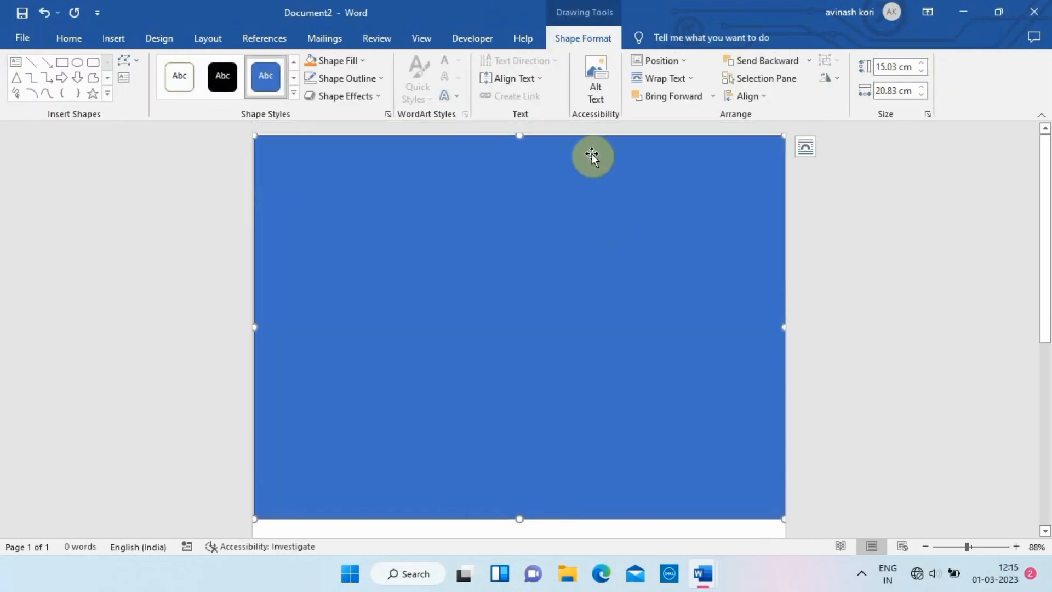
Stretch the blue background rectangle to the full page width, about 21.05 cm, and give it a solid grey fill.
{"action": "left_click_drag", "start_coordinate": [783, 324], "coordinate": [786, 322]}
{"action": "left_click_drag", "start_coordinate": [254, 324], "coordinate": [240, 334]}
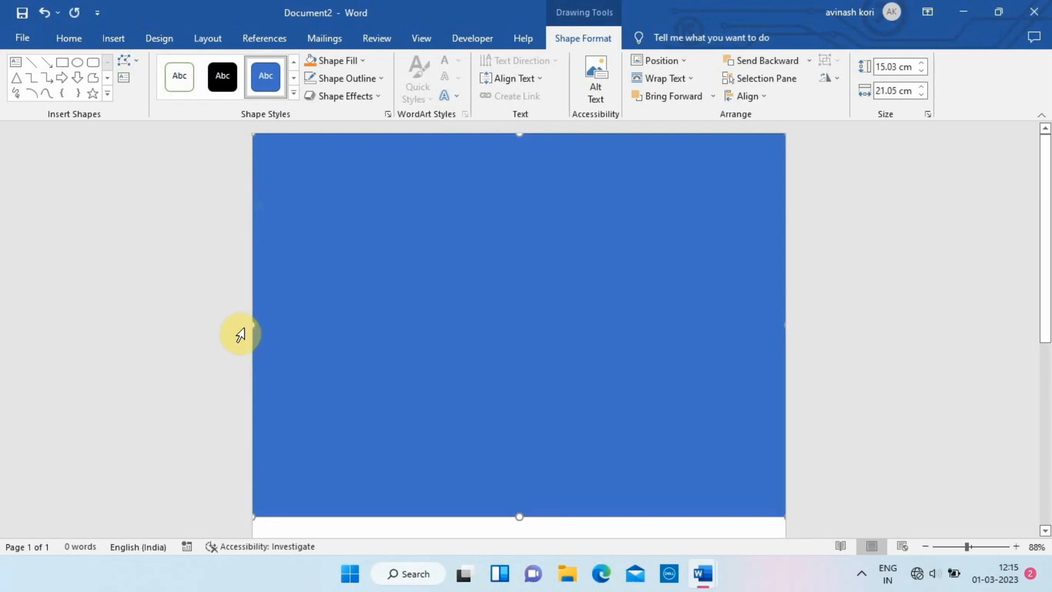
{"action": "right_click", "coordinate": [593, 332]}
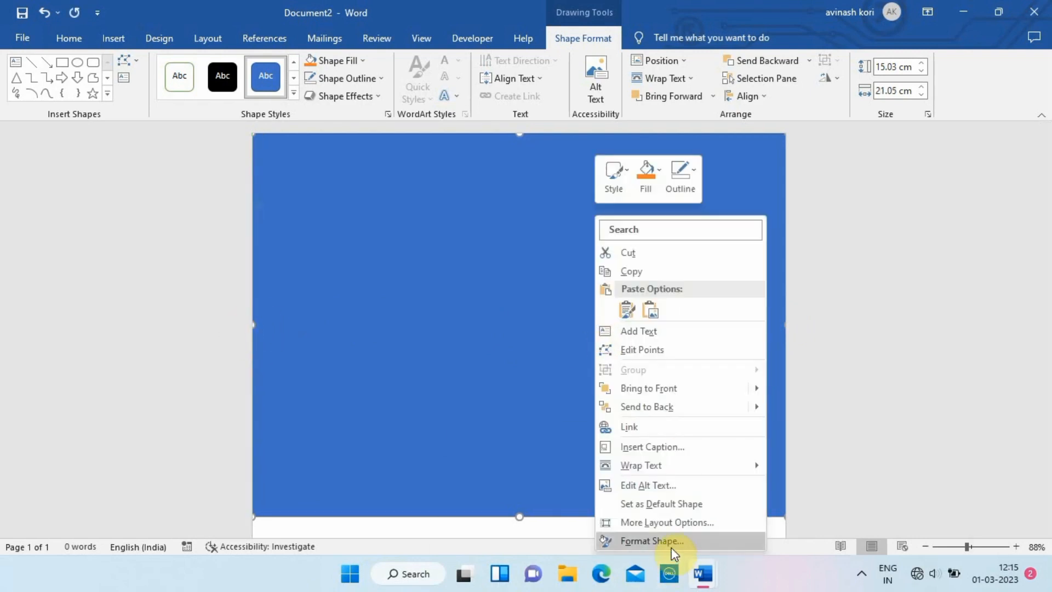
{"action": "left_click", "coordinate": [671, 544]}
{"action": "left_click", "coordinate": [864, 203]}
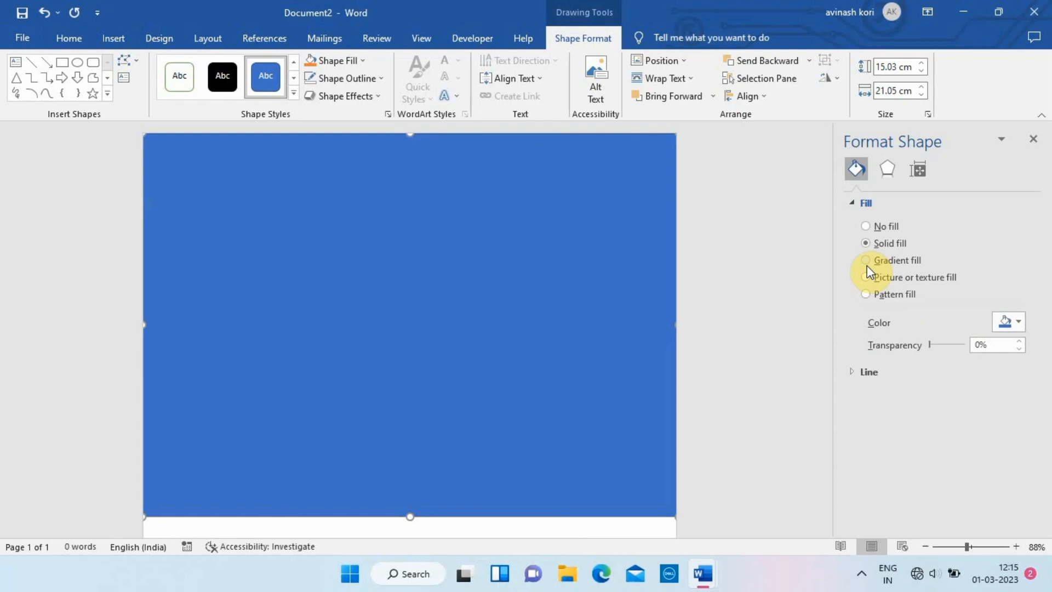
{"action": "left_click", "coordinate": [859, 372]}
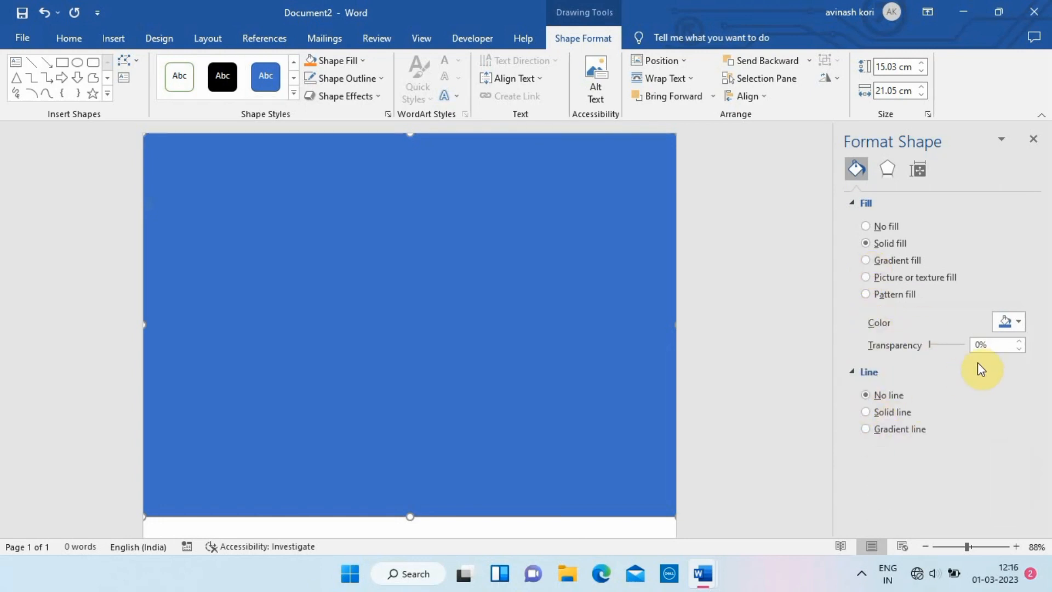
{"action": "left_click", "coordinate": [1011, 321]}
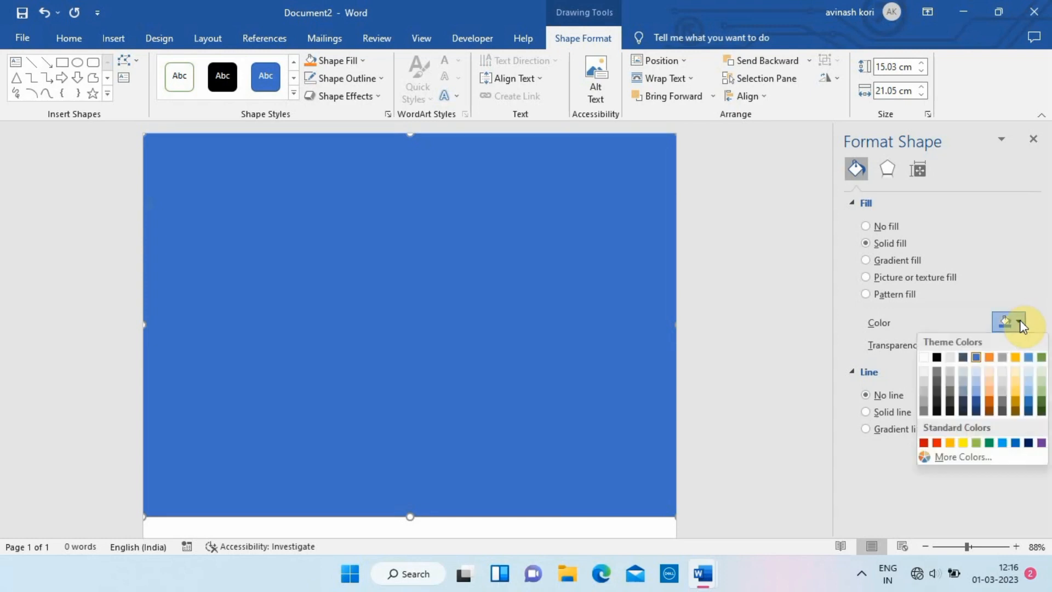
{"action": "left_click", "coordinate": [924, 404]}
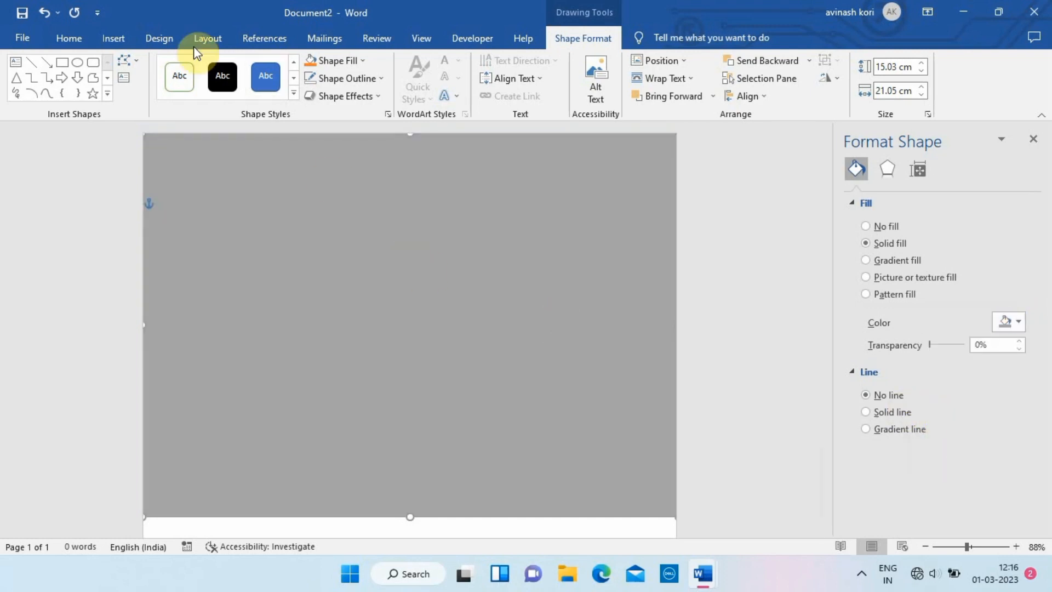
Draw a rectangle about 17.9 cm wide and 10.04 cm high on top of the grey background.
{"action": "left_click", "coordinate": [113, 37]}
{"action": "left_click", "coordinate": [207, 61]}
{"action": "left_click", "coordinate": [207, 159]}
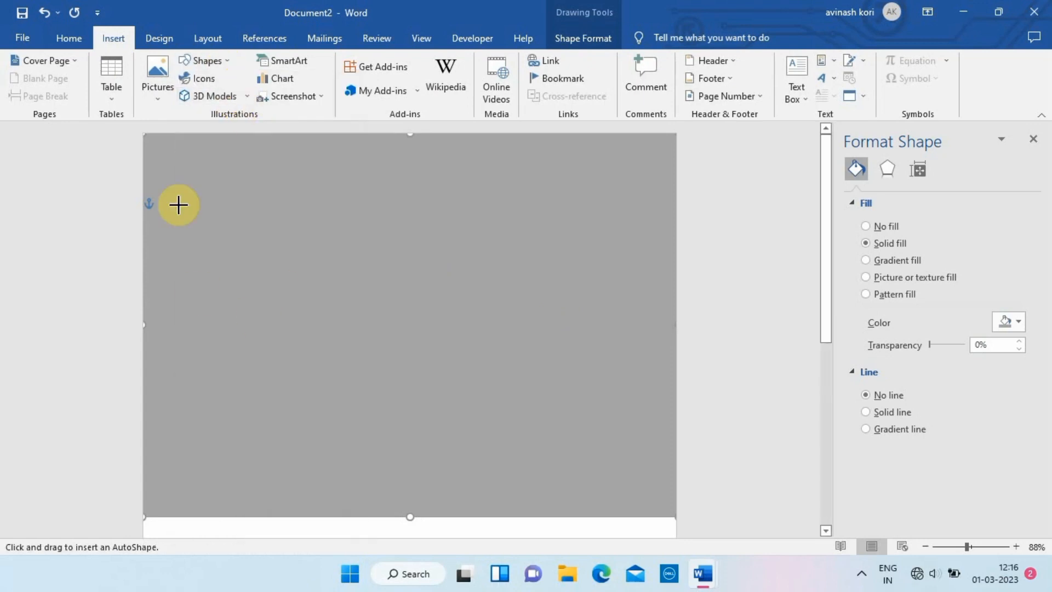
{"action": "left_click_drag", "start_coordinate": [179, 186], "coordinate": [635, 442]}
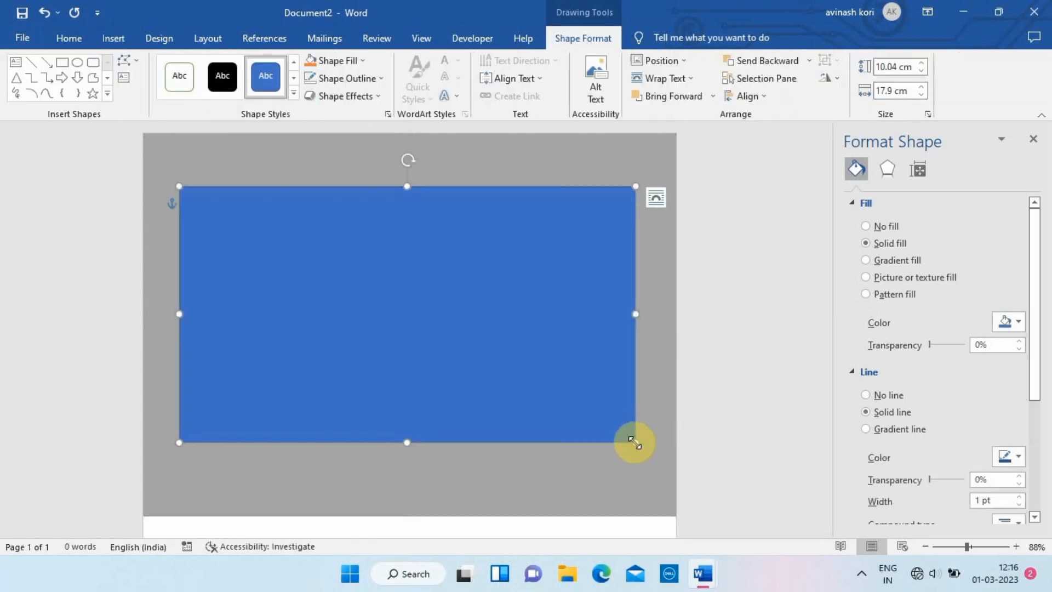
Set the new rectangle to 4.25" high and 5.5" wide, and centre it horizontally on the grey background.
{"action": "left_click", "coordinate": [893, 67]}
{"action": "key", "text": "BackSpace"}
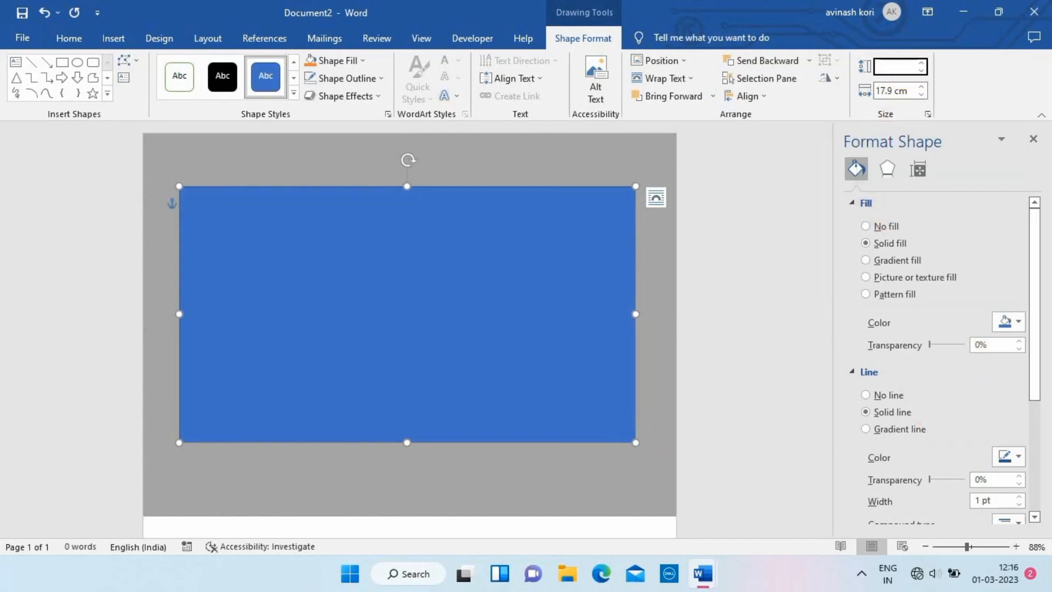
{"action": "type", "text": "4.25\""}
{"action": "left_click", "coordinate": [911, 91]}
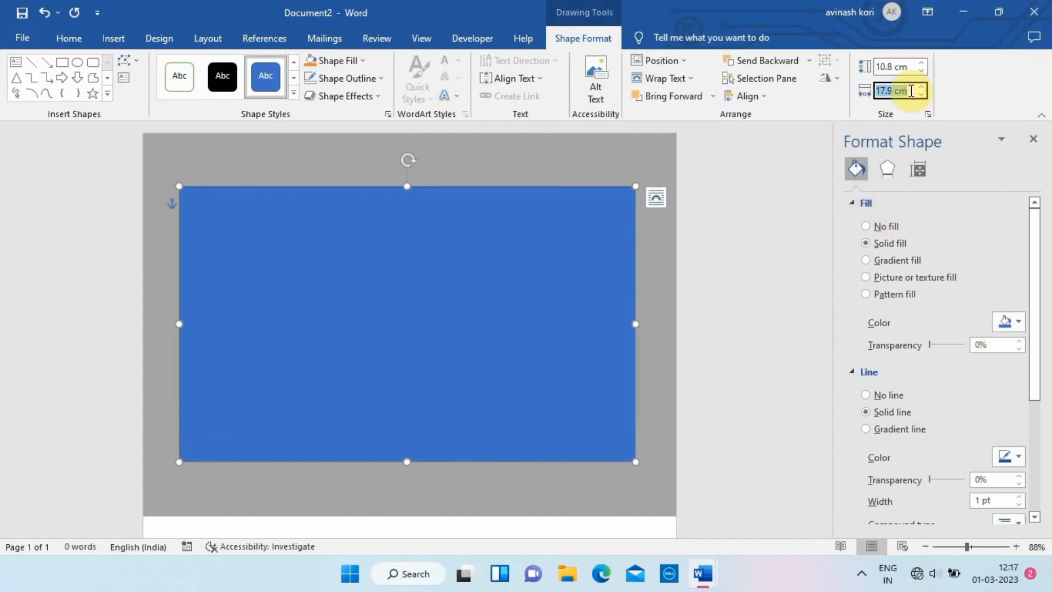
{"action": "type", "text": "5.5\""}
{"action": "key", "text": "Return"}
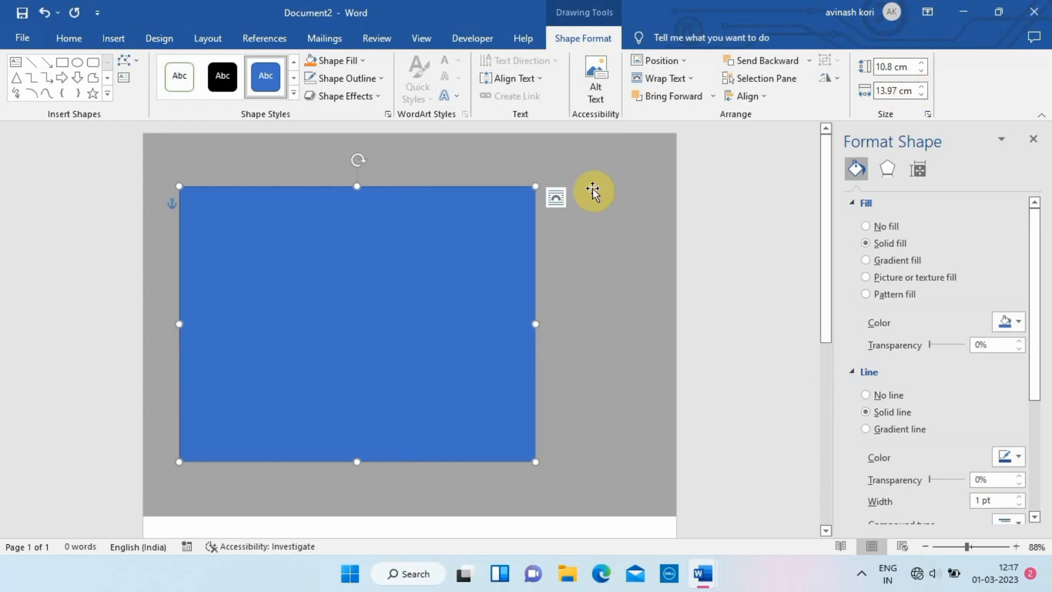
{"action": "left_click_drag", "start_coordinate": [342, 358], "coordinate": [395, 336]}
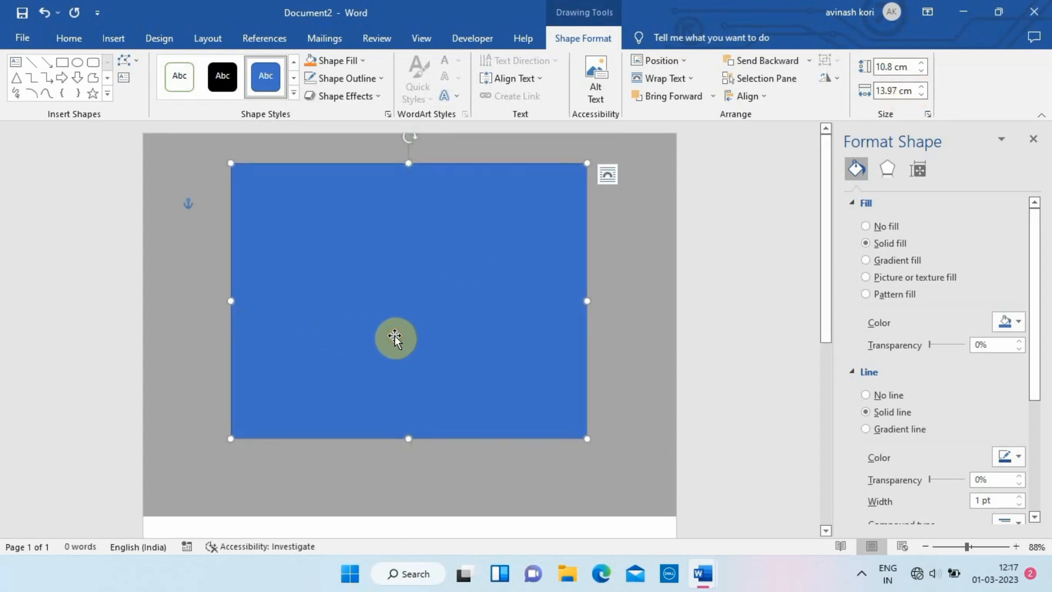
Remove the outline of the centred rectangle and fill it with solid white.
{"action": "left_click", "coordinate": [869, 394]}
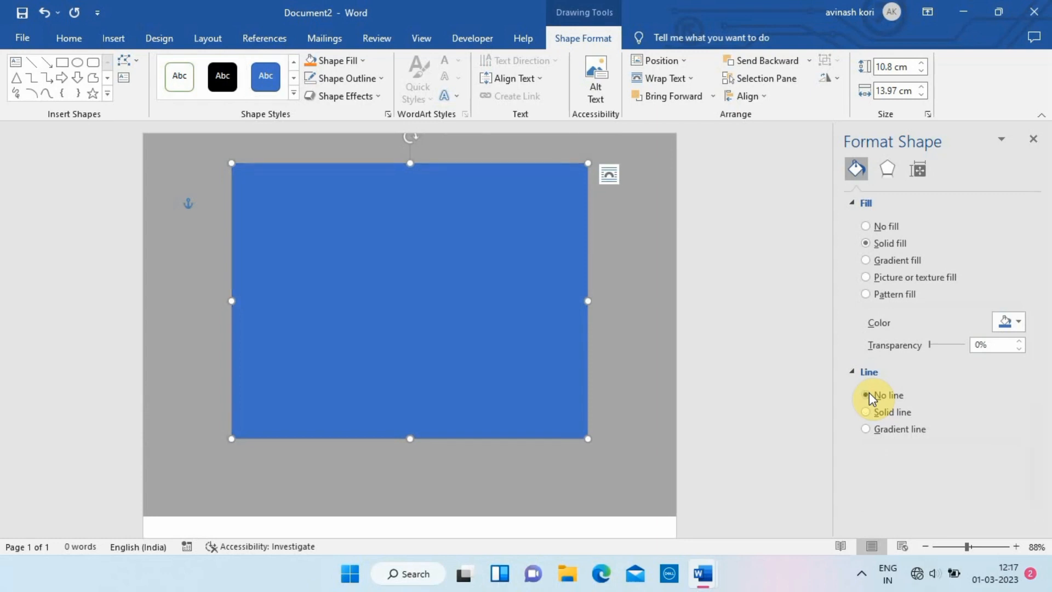
{"action": "left_click", "coordinate": [1018, 322]}
{"action": "left_click", "coordinate": [926, 358]}
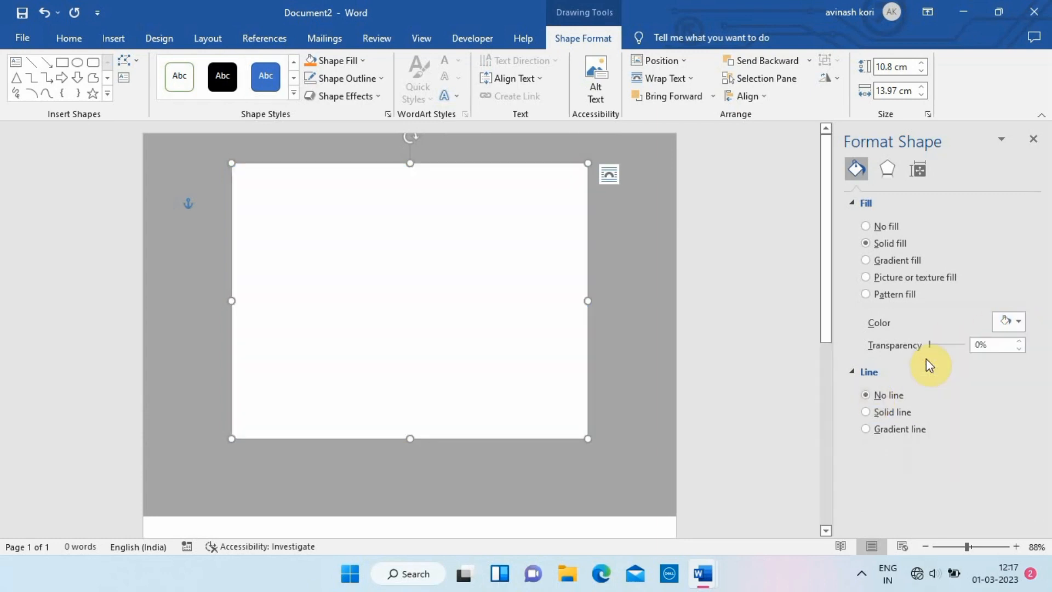
Draw a full-height rectangle about 10.16 cm wide over the white card, starting at the card's left edge.
{"action": "left_click", "coordinate": [113, 38]}
{"action": "left_click", "coordinate": [207, 60]}
{"action": "left_click", "coordinate": [232, 91]}
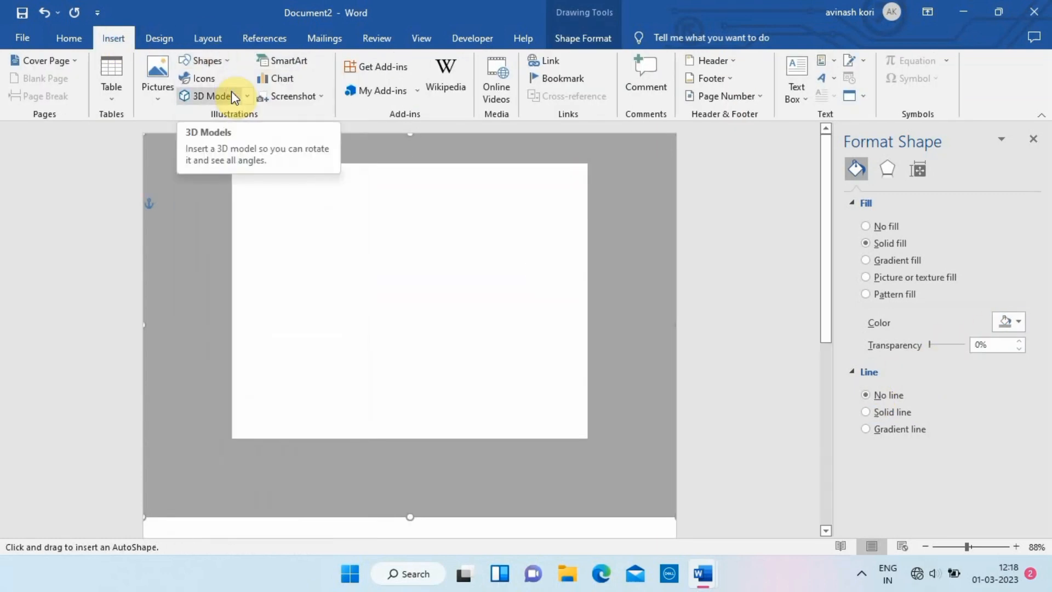
{"action": "left_click_drag", "start_coordinate": [232, 163], "coordinate": [493, 438]}
{"action": "left_click_drag", "start_coordinate": [494, 300], "coordinate": [491, 300]}
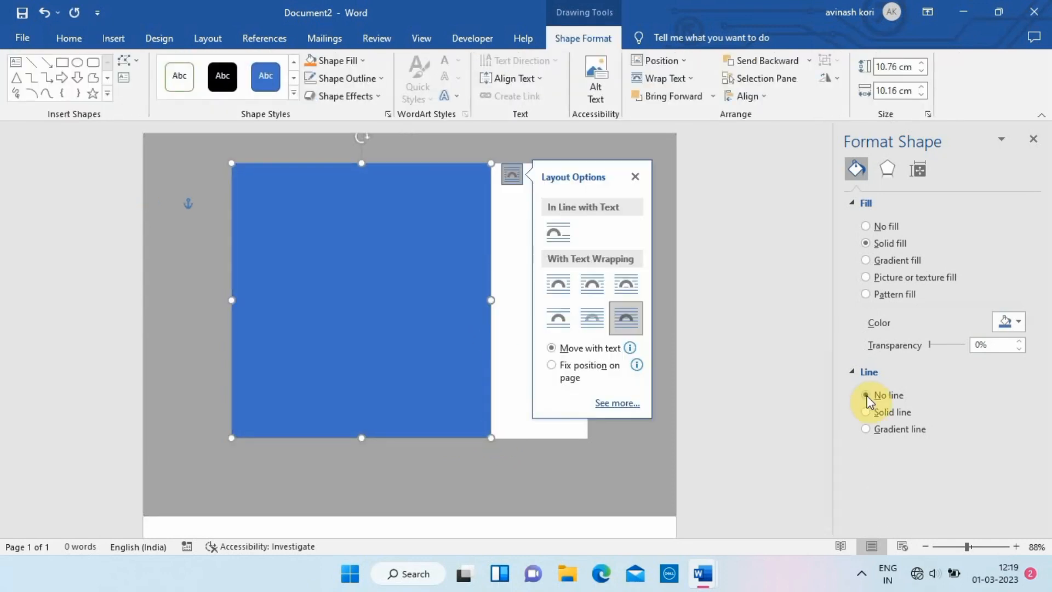
Give the new rectangle a radial gradient fill from light green to light grey, with the 100% stop at -25% brightness.
{"action": "left_click", "coordinate": [867, 260]}
{"action": "left_click", "coordinate": [637, 175]}
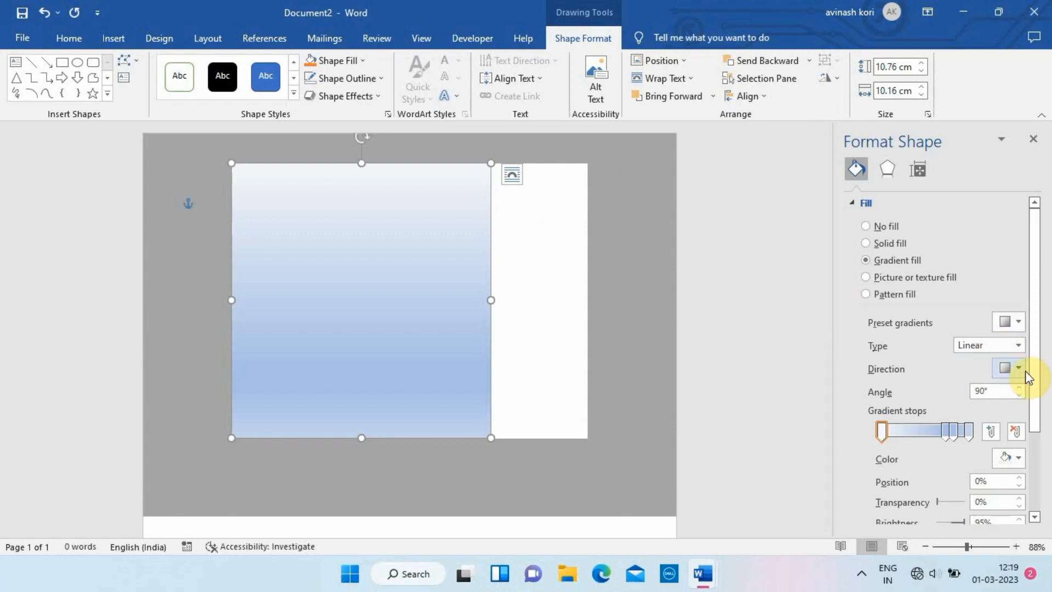
{"action": "left_click", "coordinate": [1012, 458]}
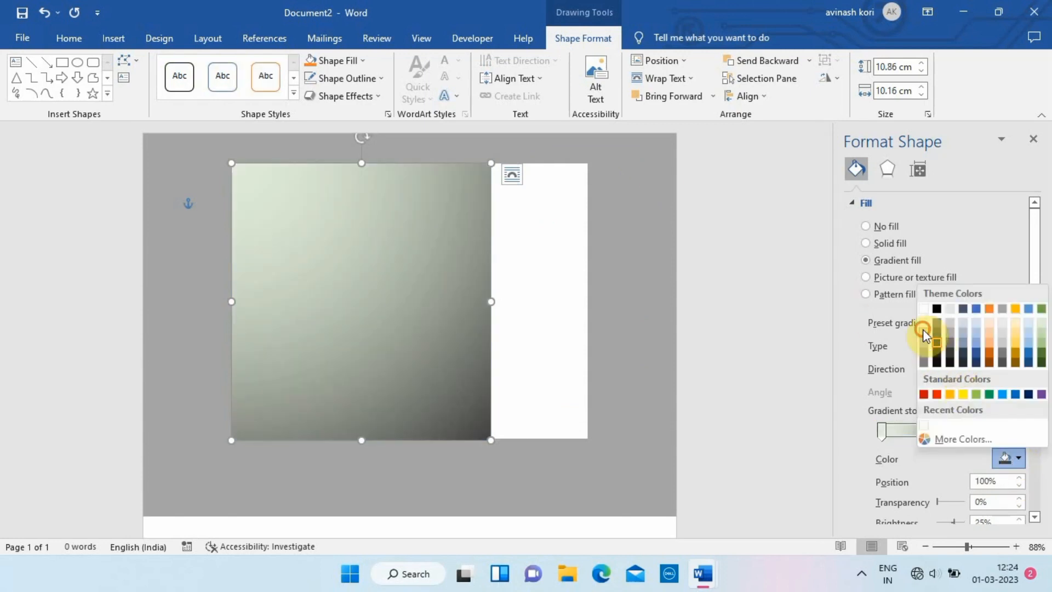
{"action": "left_click", "coordinate": [923, 328]}
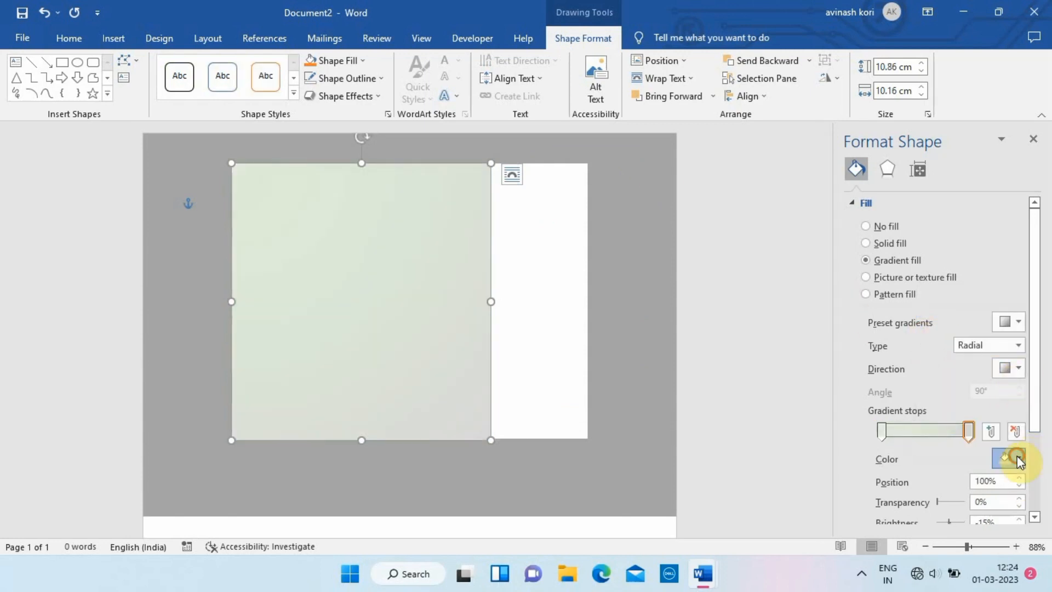
{"action": "left_click", "coordinate": [1017, 455]}
{"action": "left_click", "coordinate": [922, 338]}
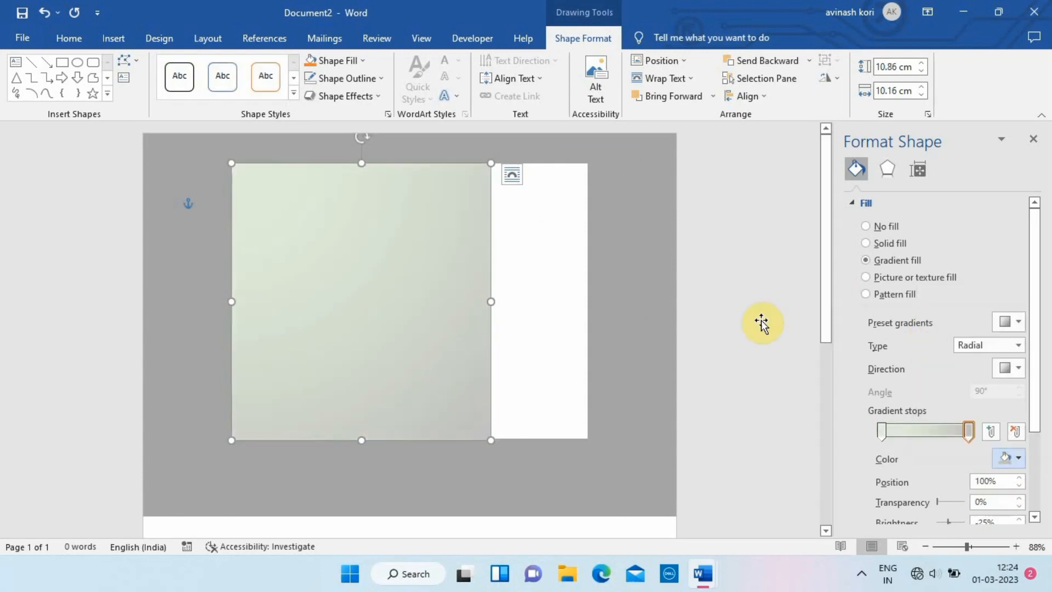
Edit the gradient rectangle's points, moving its upper-right corner far inward along the card's upper edge to form a slanted side.
{"action": "left_click", "coordinate": [125, 61]}
{"action": "left_click", "coordinate": [159, 99]}
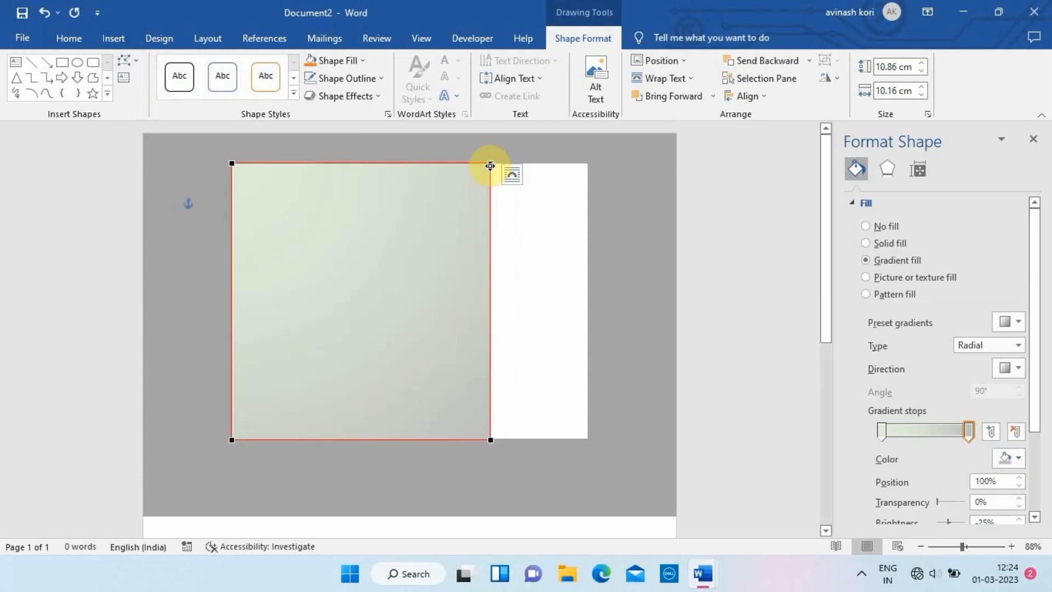
{"action": "left_click_drag", "start_coordinate": [490, 163], "coordinate": [311, 165]}
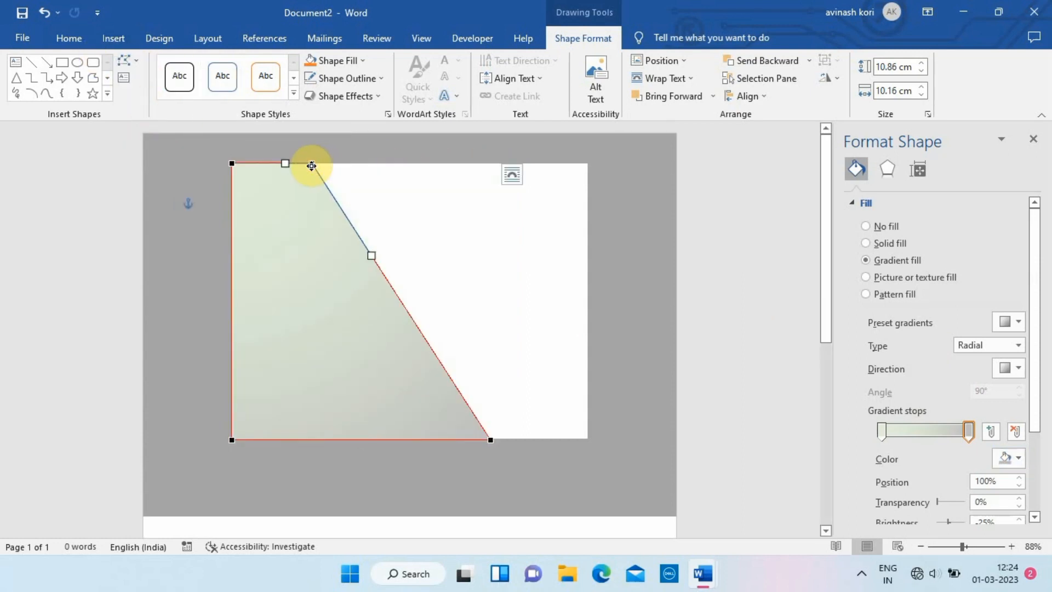
Duplicate the slanted gradient shape and place the copy slightly to the right of the original, level with the card's upper edge.
{"action": "left_click", "coordinate": [353, 315]}
{"action": "key", "text": "ctrl+c"}
{"action": "key", "text": "ctrl+v"}
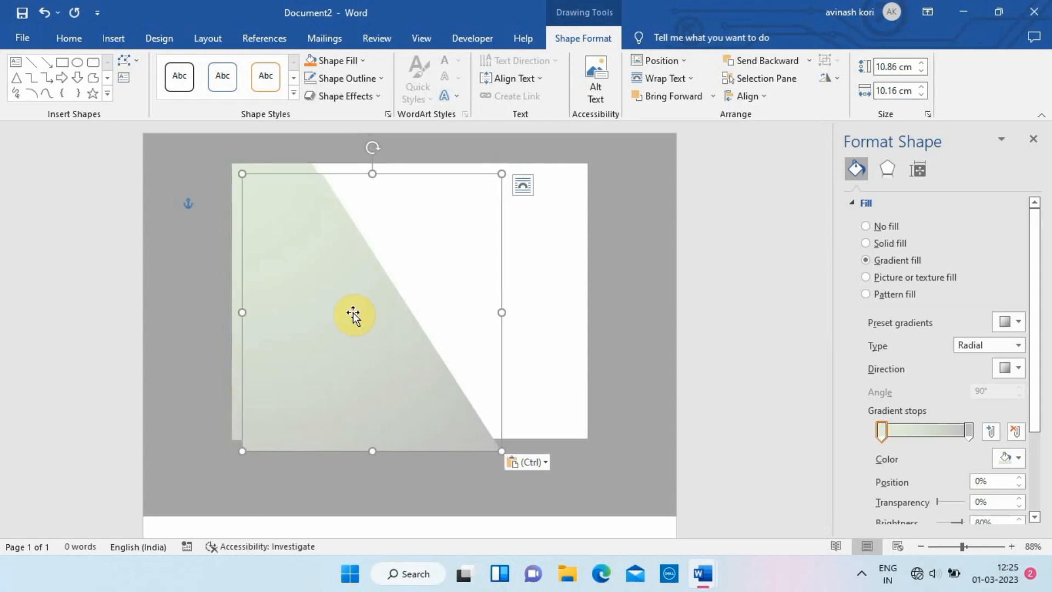
{"action": "left_click_drag", "start_coordinate": [352, 312], "coordinate": [363, 301]}
Recolour the gradient stops of the copied shape to dark navy.
{"action": "left_click", "coordinate": [1017, 454]}
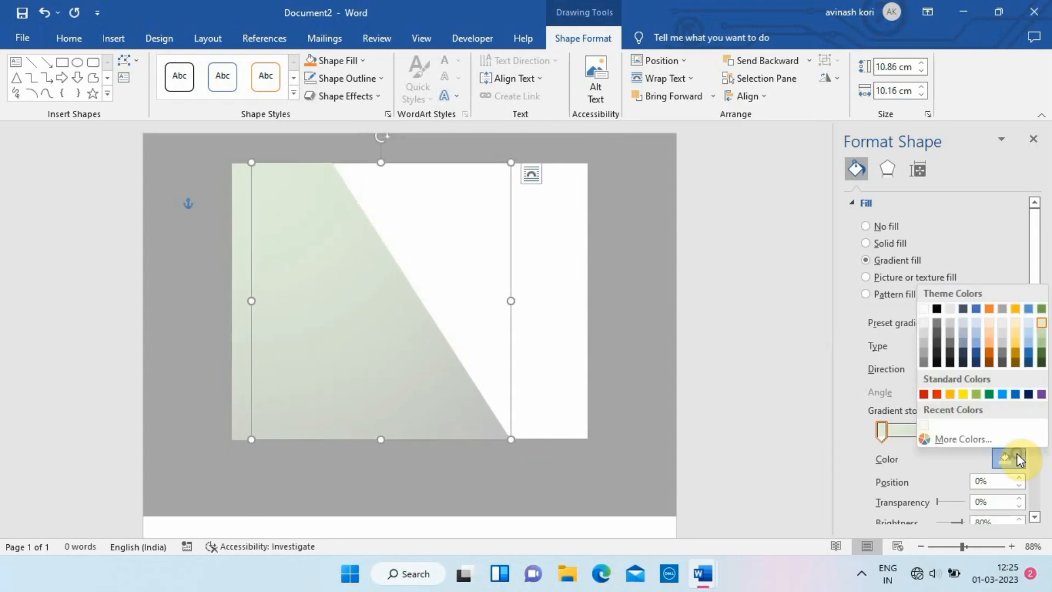
{"action": "left_click", "coordinate": [962, 364]}
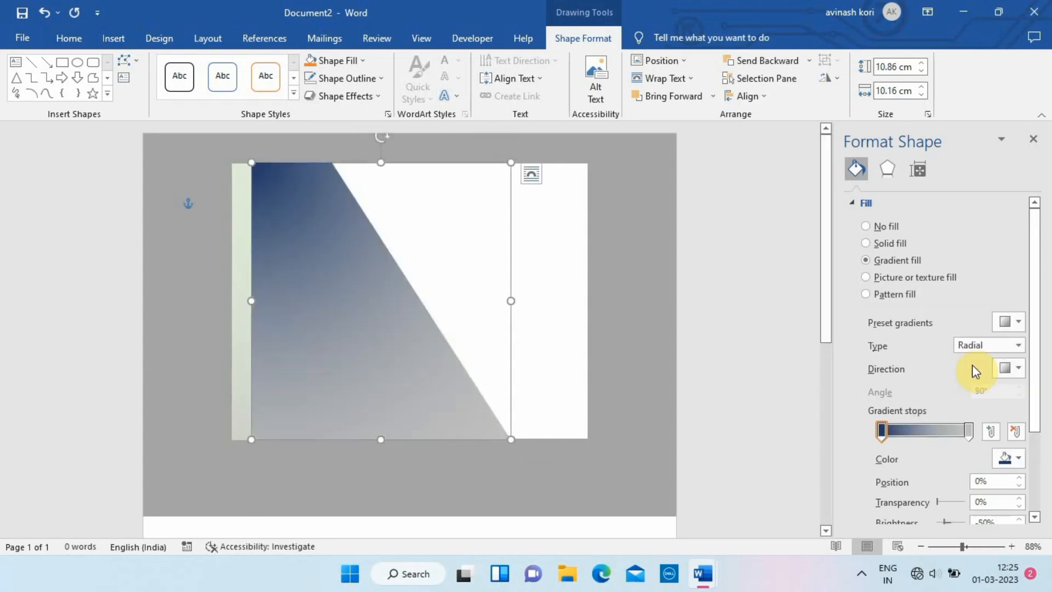
{"action": "left_click", "coordinate": [1012, 453]}
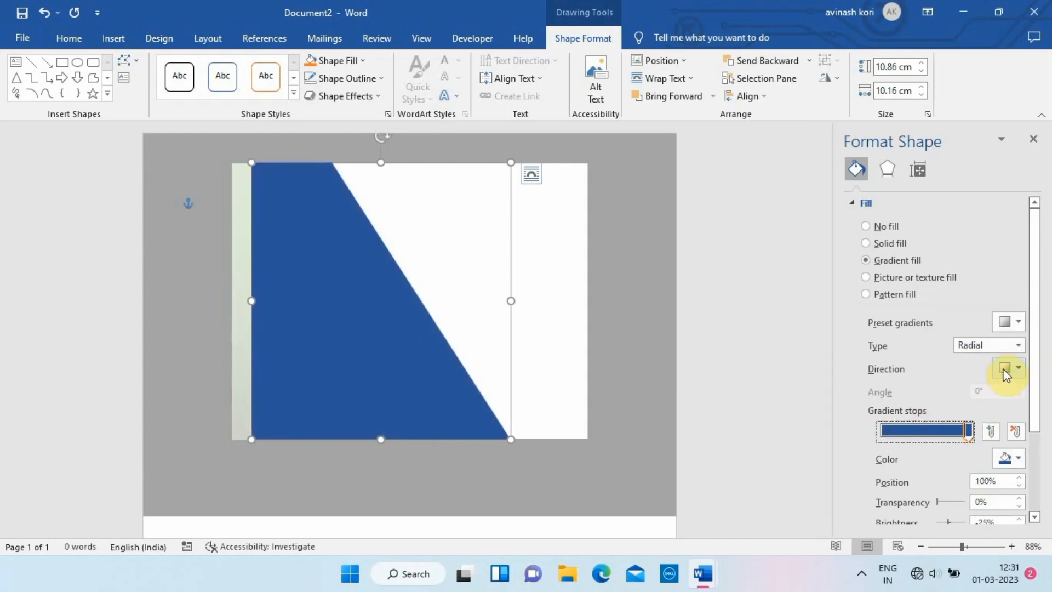
{"action": "left_click", "coordinate": [1007, 369]}
{"action": "left_click", "coordinate": [1012, 458]}
{"action": "left_click", "coordinate": [957, 376]}
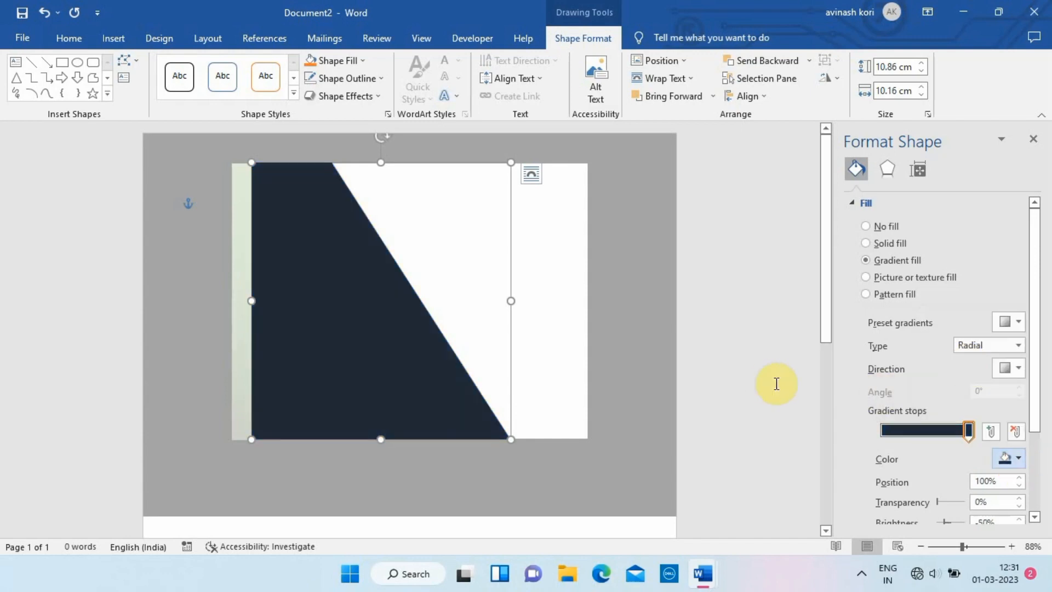
{"action": "left_click", "coordinate": [776, 384]}
{"action": "left_click", "coordinate": [339, 360]}
{"action": "left_click", "coordinate": [124, 60]}
{"action": "left_click", "coordinate": [158, 102]}
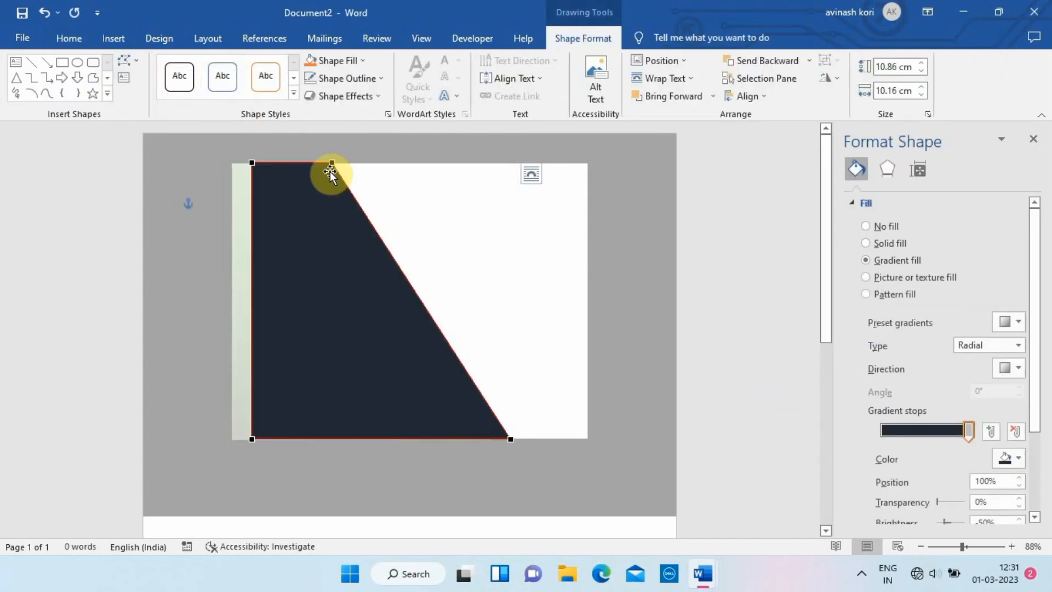
{"action": "left_click_drag", "start_coordinate": [333, 164], "coordinate": [283, 163]}
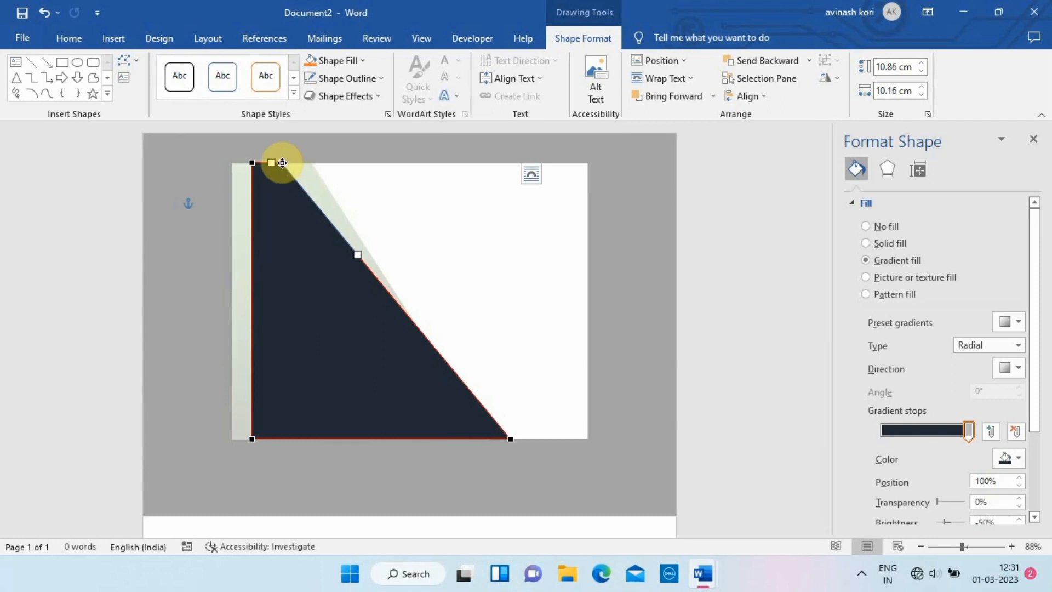
{"action": "left_click", "coordinate": [44, 12]}
{"action": "left_click", "coordinate": [44, 12]}
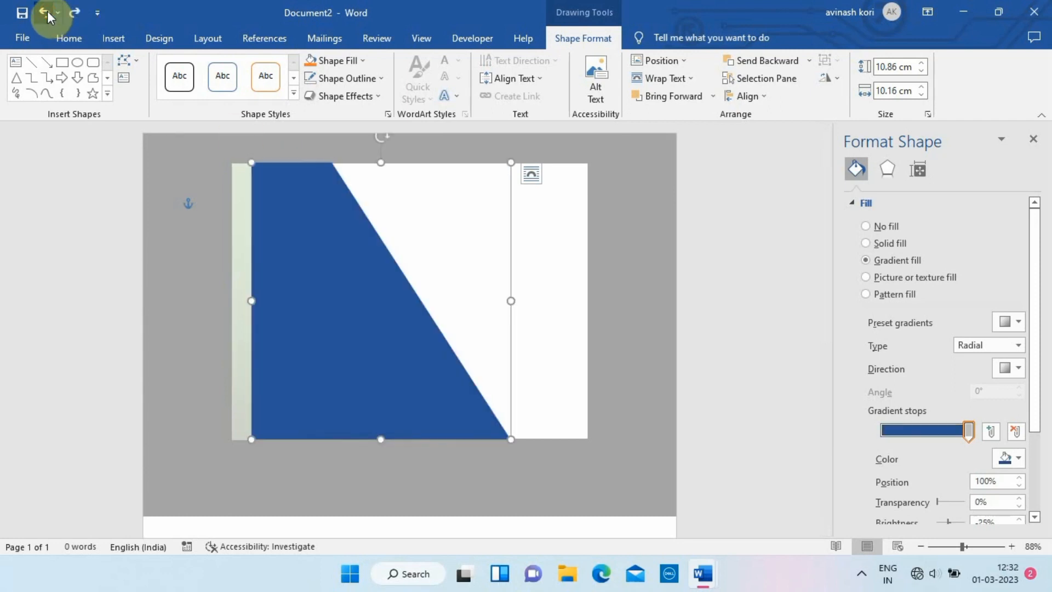
{"action": "left_click", "coordinate": [74, 12]}
Align the navy shape with the card's left edge and move its two right corner points inward, narrowing it to about 5.65 cm.
{"action": "left_click_drag", "start_coordinate": [356, 268], "coordinate": [336, 270]}
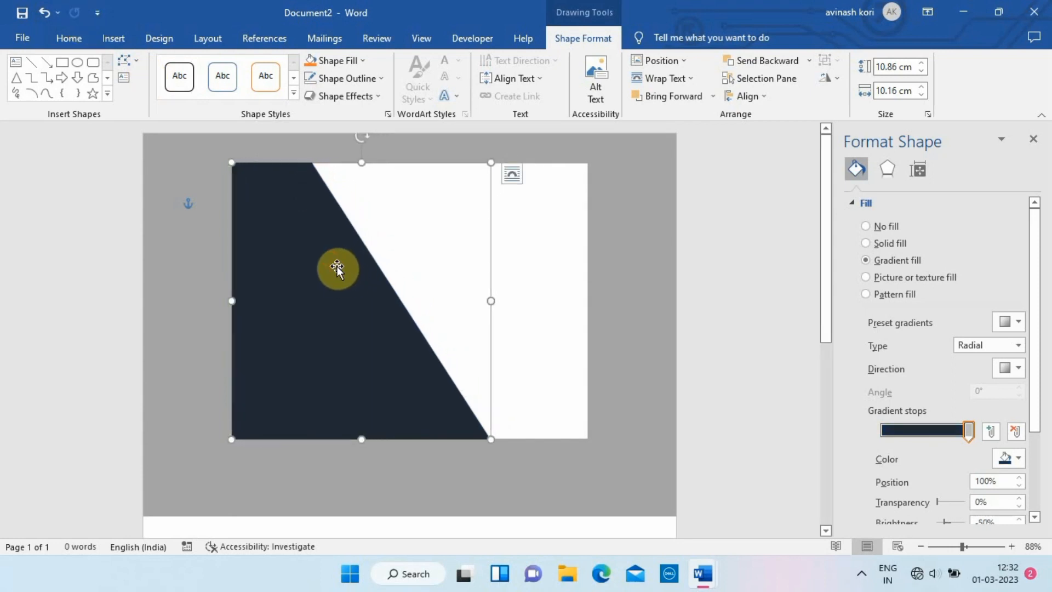
{"action": "left_click", "coordinate": [132, 62]}
{"action": "left_click", "coordinate": [165, 113]}
{"action": "left_click_drag", "start_coordinate": [311, 163], "coordinate": [252, 163]}
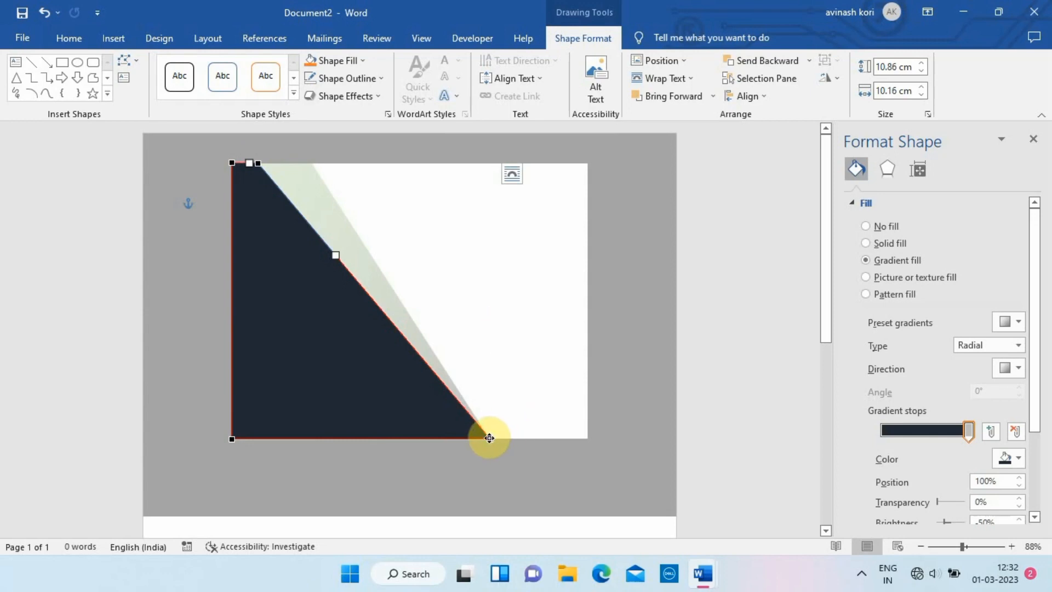
{"action": "left_click_drag", "start_coordinate": [490, 439], "coordinate": [375, 439]}
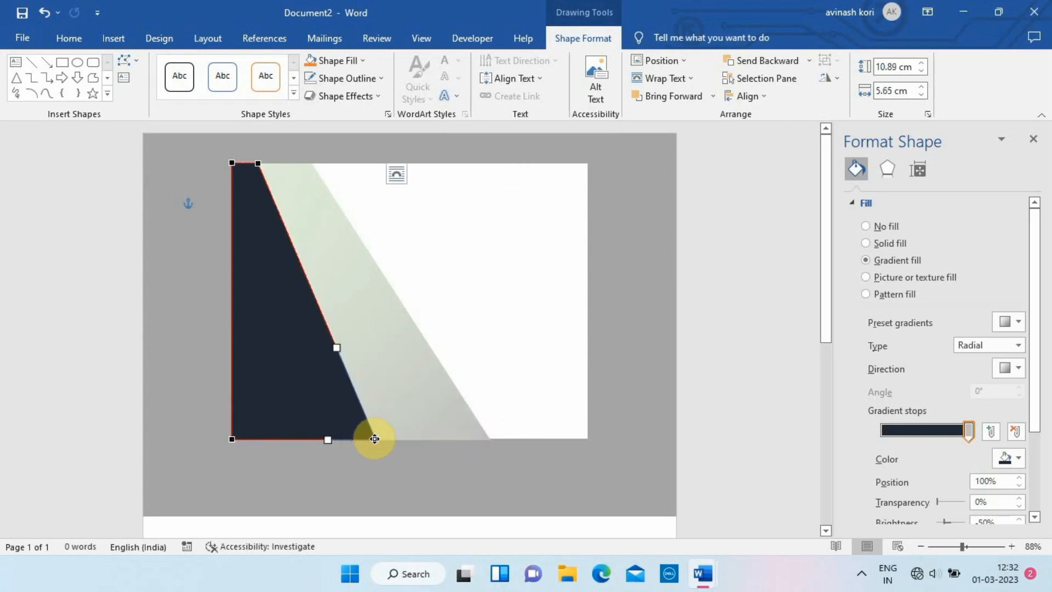
{"action": "left_click", "coordinate": [267, 161]}
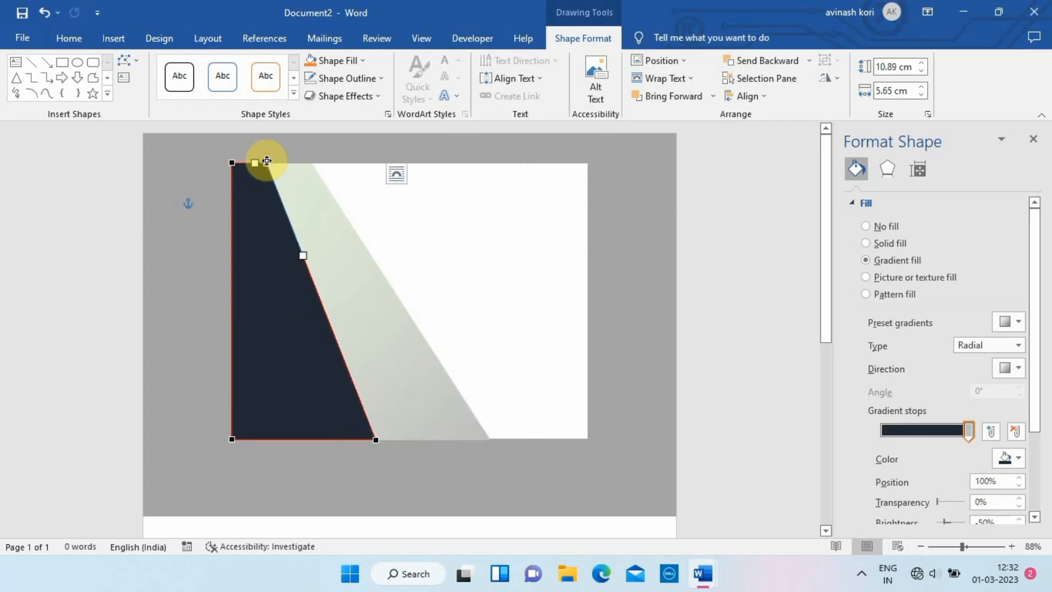
{"action": "left_click_drag", "start_coordinate": [267, 160], "coordinate": [269, 161]}
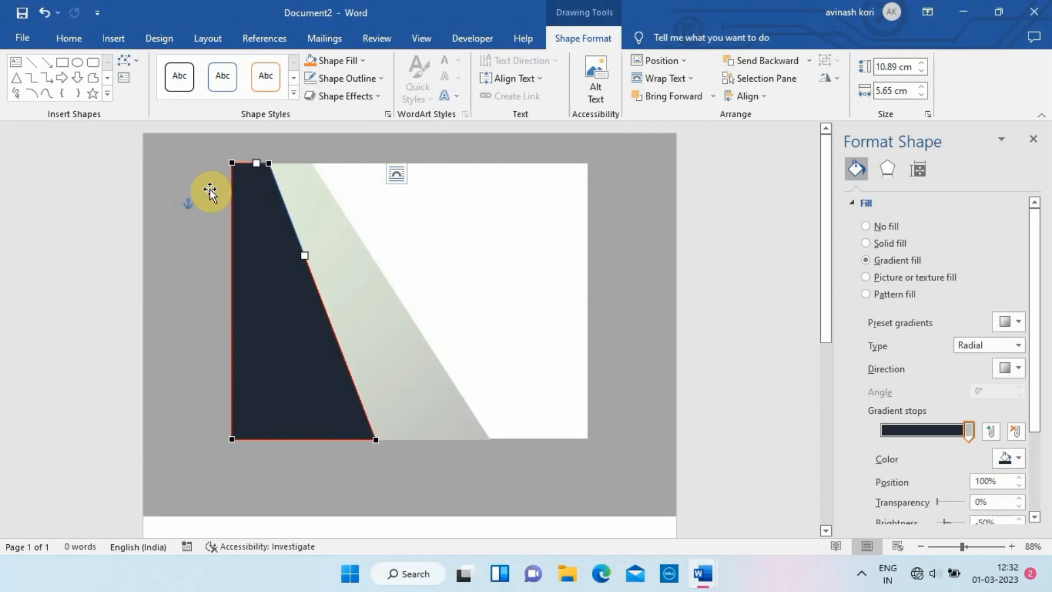
Draw a rectangle about 2.15 by 1.36 cm without outline in the card's lower-left corner.
{"action": "left_click", "coordinate": [195, 199]}
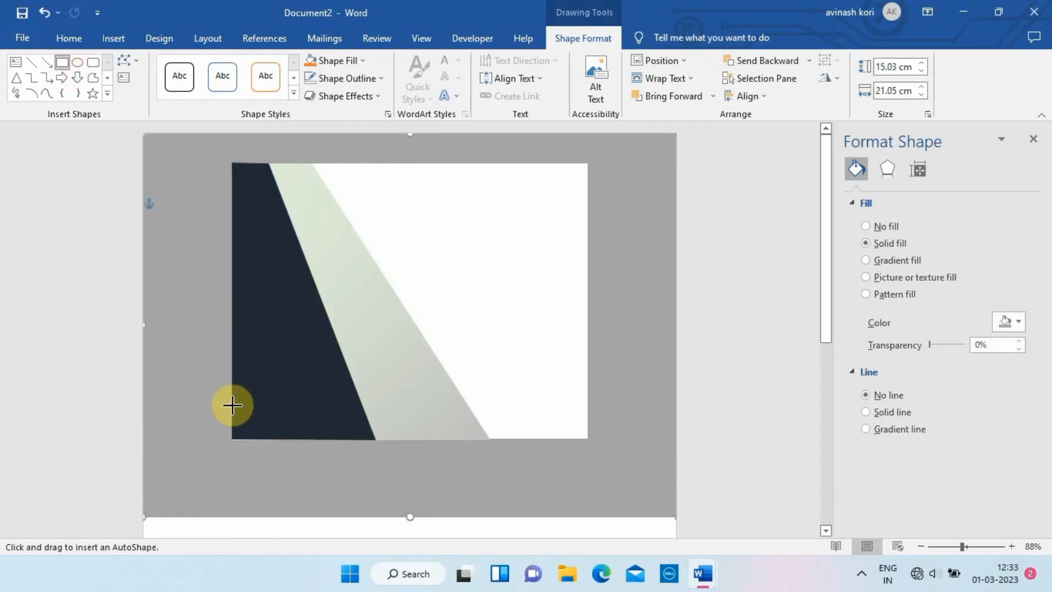
{"action": "mouse_move", "coordinate": [232, 404]}
{"action": "left_mouse_down"}
{"action": "mouse_move", "coordinate": [281, 440]}
{"action": "mouse_move", "coordinate": [254, 421]}
{"action": "left_mouse_up"}
{"action": "left_click", "coordinate": [865, 394]}
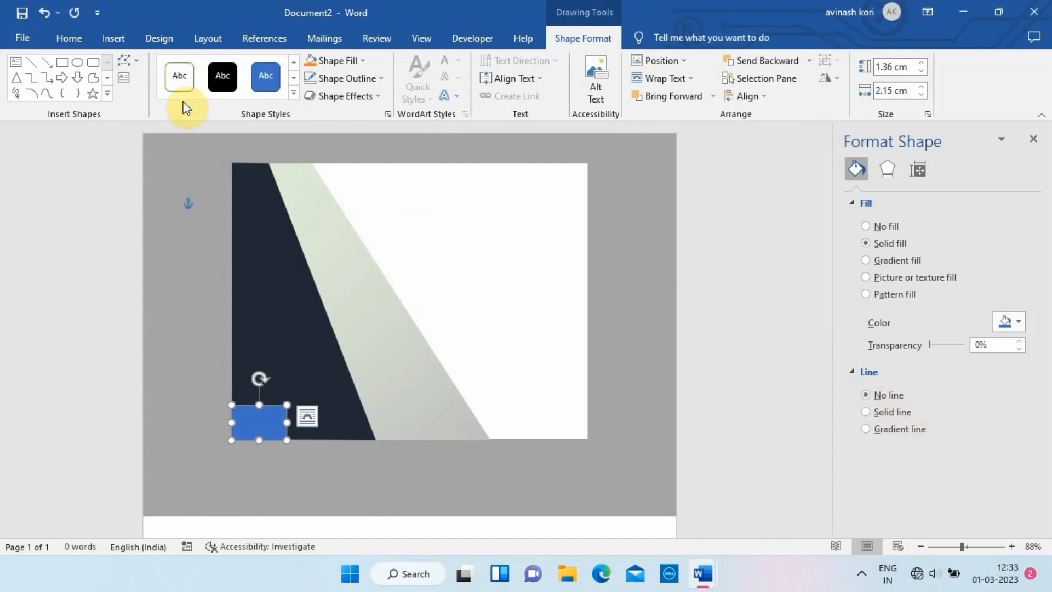
Edit the small rectangle's points, deleting its upper-right point to turn it into a corner triangle.
{"action": "left_click", "coordinate": [126, 60]}
{"action": "left_click", "coordinate": [153, 100]}
{"action": "left_click", "coordinate": [286, 405]}
{"action": "right_click", "coordinate": [286, 405]}
{"action": "left_click", "coordinate": [324, 279]}
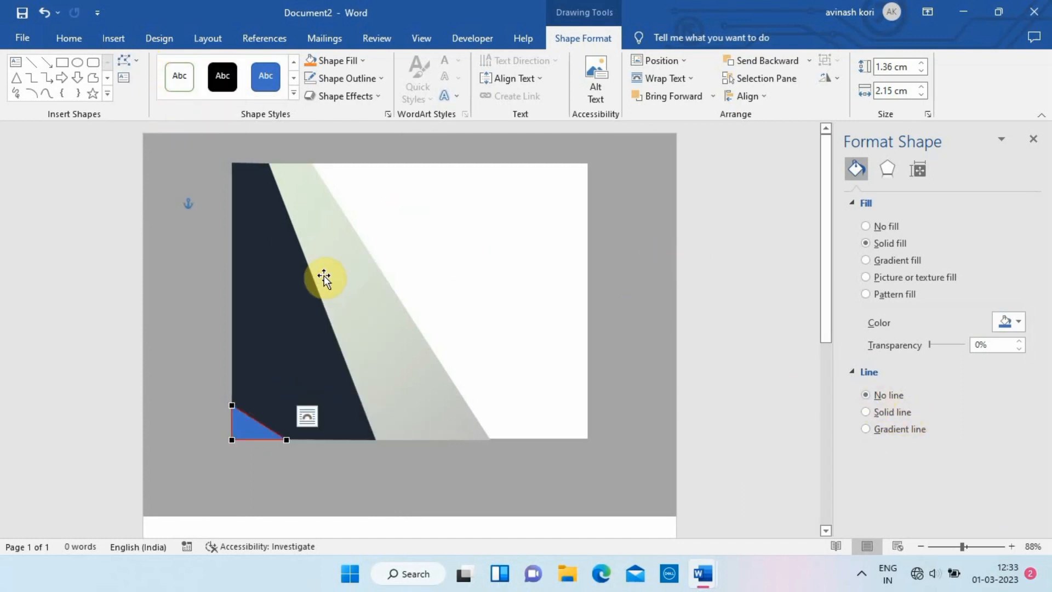
Make the corner triangle's fill highly transparent over the navy shape.
{"action": "left_click", "coordinate": [248, 426]}
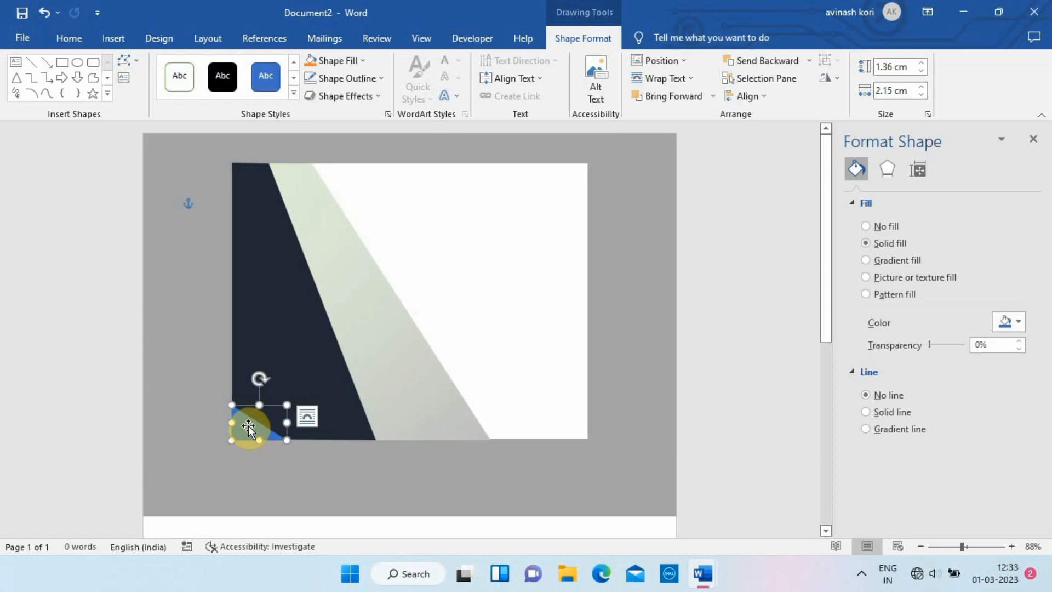
{"action": "left_click", "coordinate": [387, 335]}
{"action": "left_click", "coordinate": [236, 439]}
{"action": "left_click_drag", "start_coordinate": [930, 344], "coordinate": [963, 349]}
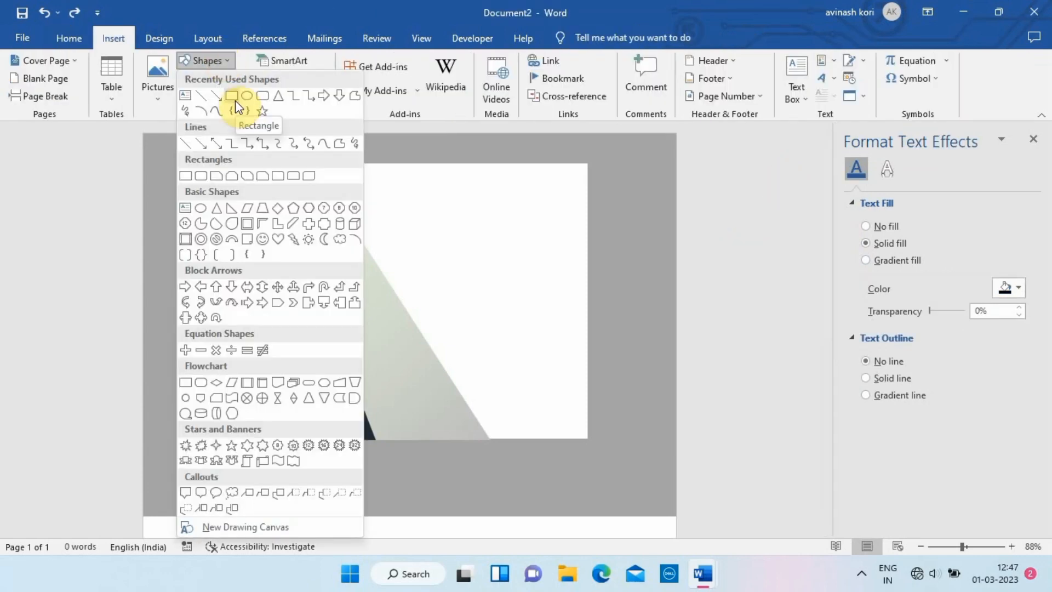
Draw a rectangle spanning the card's height, about 10.86 cm tall, and narrow it to a strip about 0.79 cm wide.
{"action": "left_click", "coordinate": [235, 100]}
{"action": "left_click_drag", "start_coordinate": [275, 163], "coordinate": [436, 439]}
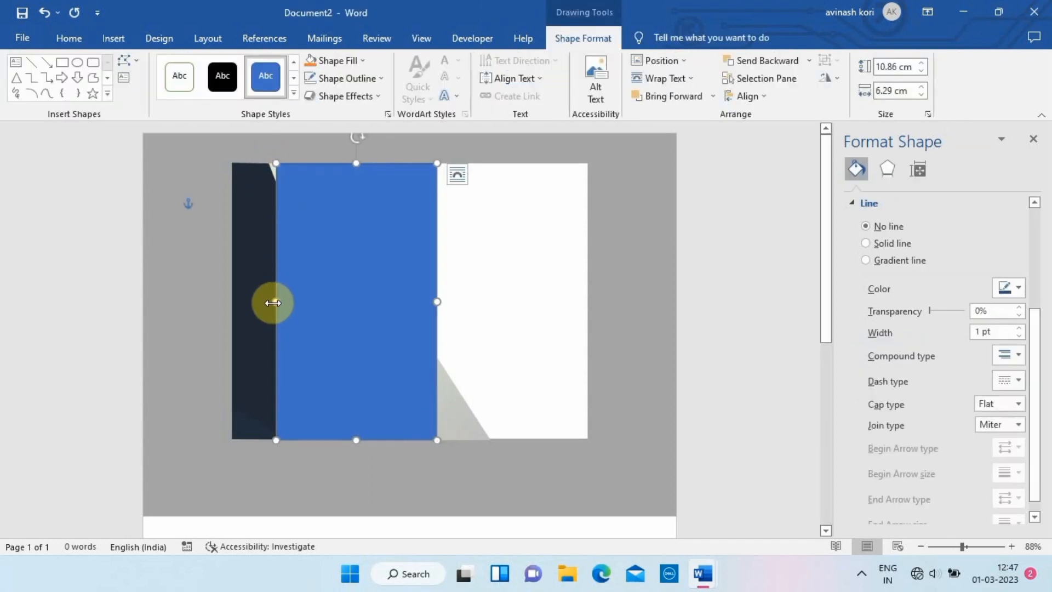
{"action": "left_click_drag", "start_coordinate": [272, 302], "coordinate": [268, 301]}
{"action": "left_click_drag", "start_coordinate": [437, 301], "coordinate": [287, 301]}
Rotate the narrow strip and position it along the navy shape's slanted edge, spanning the full card height.
{"action": "left_click_drag", "start_coordinate": [276, 143], "coordinate": [229, 155]}
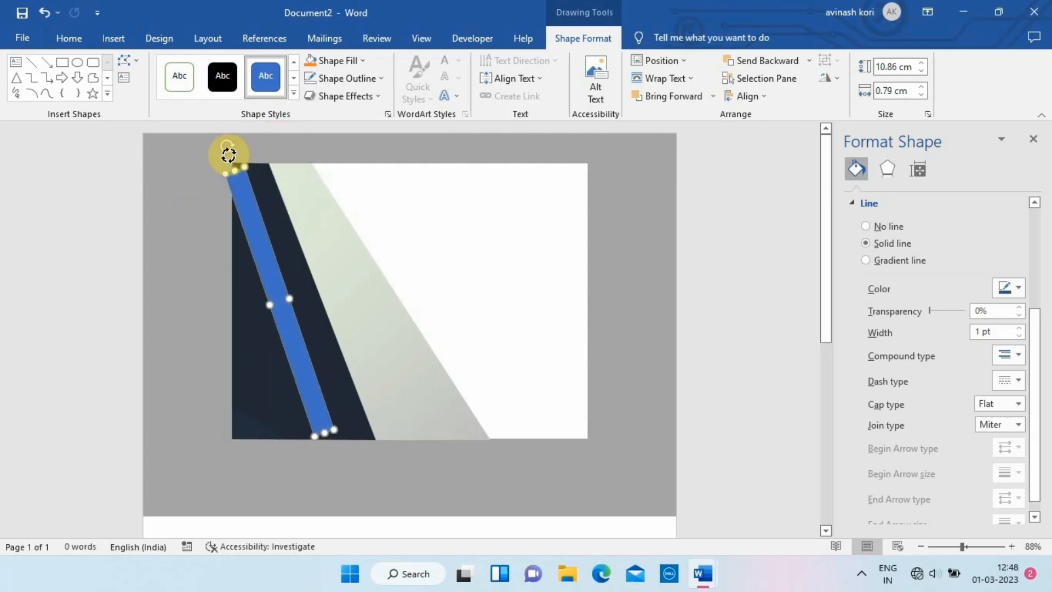
{"action": "left_click_drag", "start_coordinate": [272, 296], "coordinate": [320, 291]}
{"action": "left_click_drag", "start_coordinate": [320, 291], "coordinate": [320, 289]}
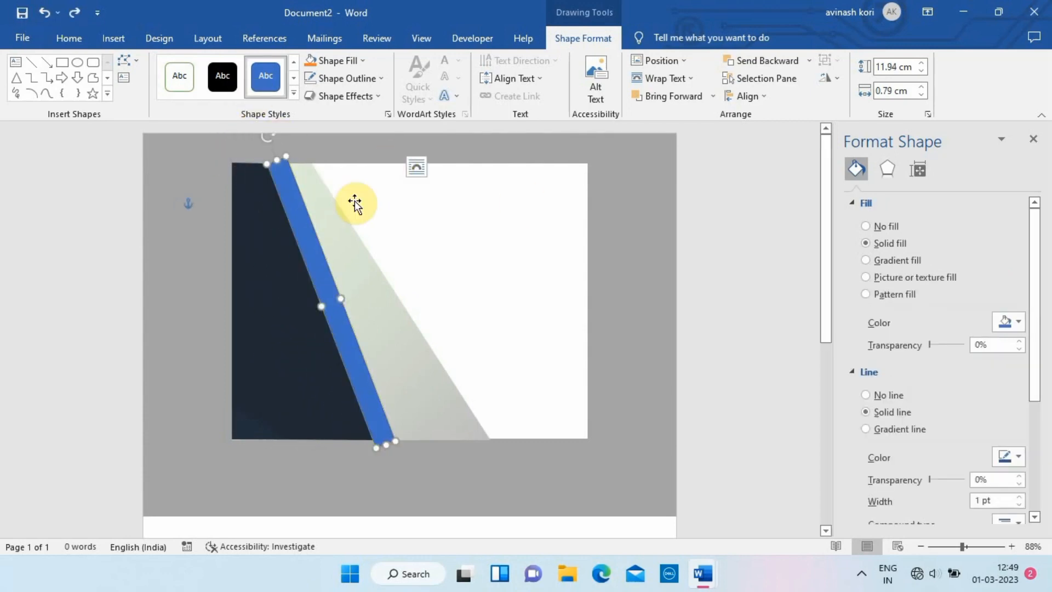
Remove the slanted strip's outline and give it a gradient fill with yellow stops.
{"action": "left_click", "coordinate": [870, 396]}
{"action": "left_click", "coordinate": [865, 259]}
{"action": "left_click", "coordinate": [1017, 458]}
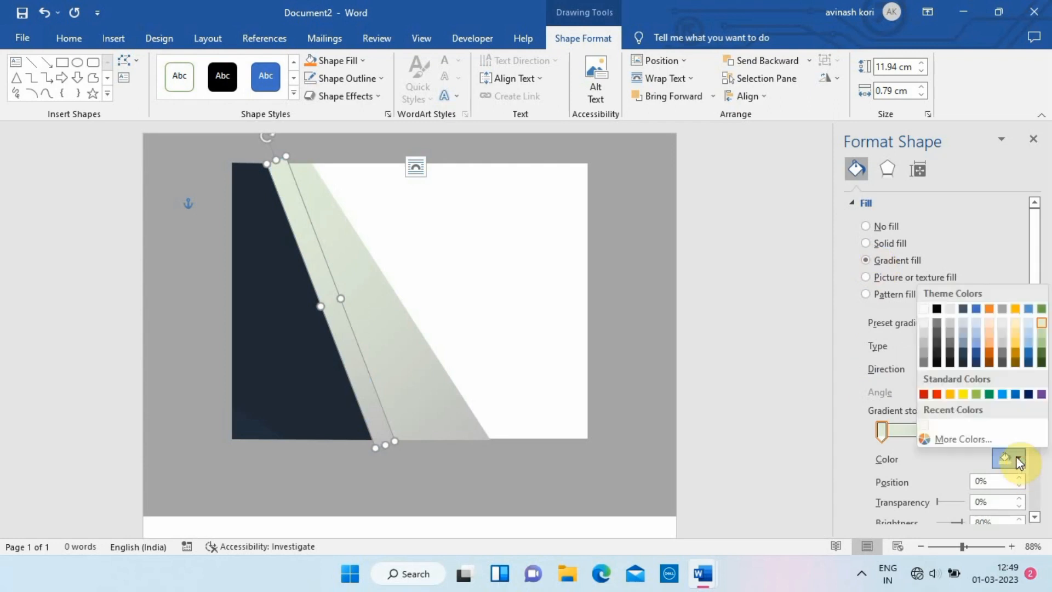
{"action": "left_click", "coordinate": [963, 394]}
{"action": "left_click_drag", "start_coordinate": [882, 432], "coordinate": [972, 445]}
Edit the yellow strip's corner points so its ends sit flush with the card's upper and lower edges.
{"action": "left_click_drag", "start_coordinate": [375, 448], "coordinate": [373, 447]}
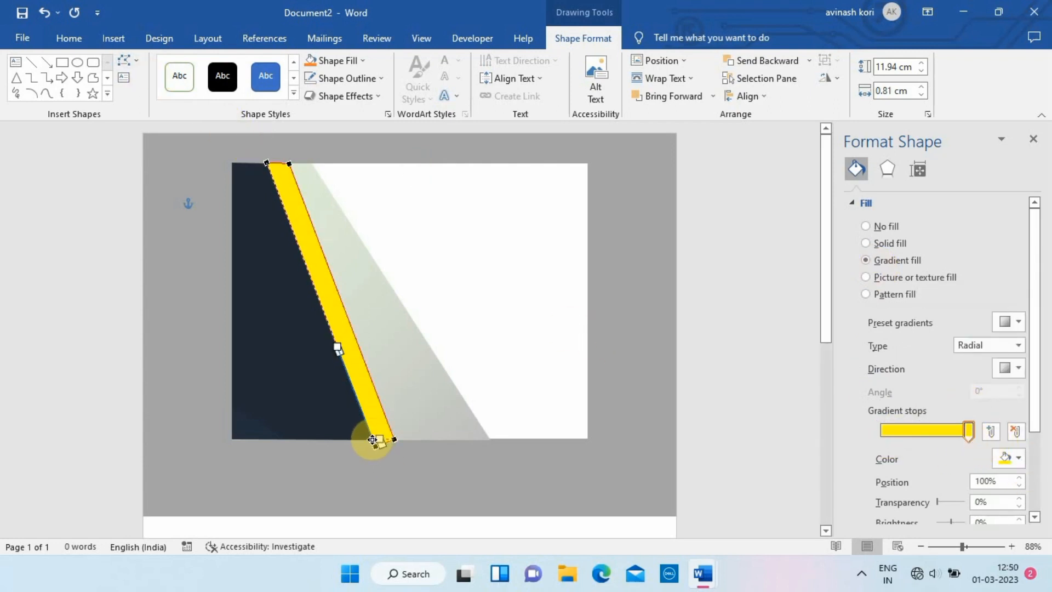
{"action": "left_click", "coordinate": [695, 338]}
Duplicate the yellow strip and place the copy directly alongside it on the left, over the navy shape.
{"action": "left_click", "coordinate": [359, 368]}
{"action": "key", "text": "ctrl+c"}
{"action": "key", "text": "ctrl+v"}
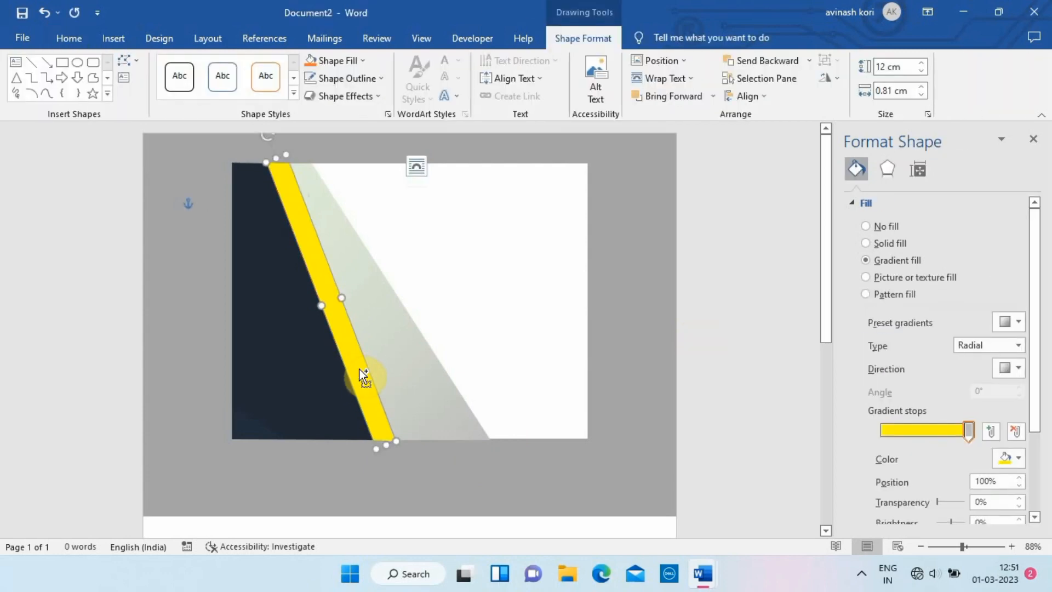
{"action": "left_click_drag", "start_coordinate": [360, 369], "coordinate": [330, 356]}
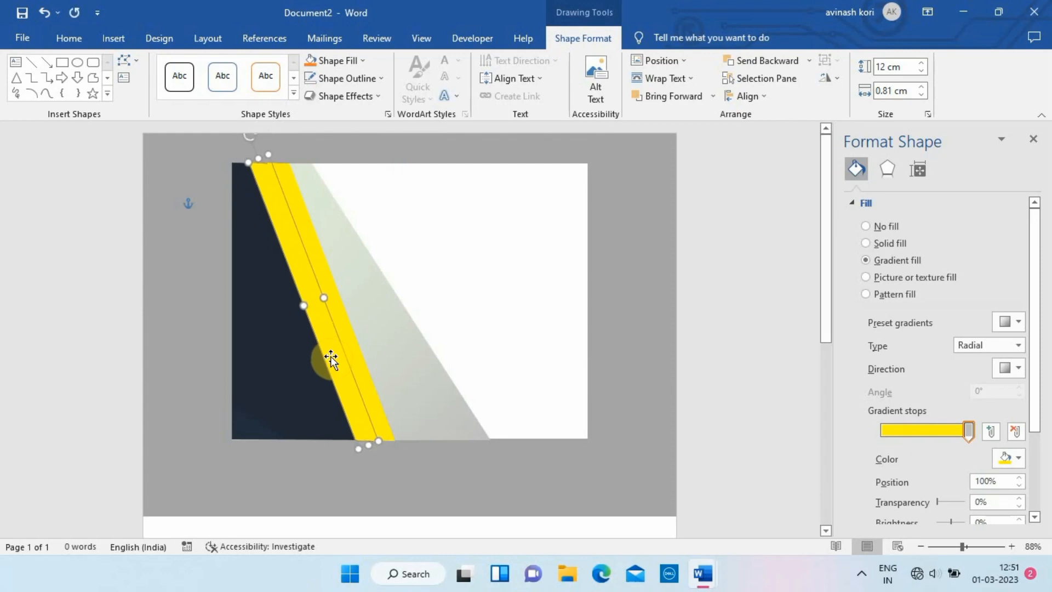
{"action": "left_click", "coordinate": [366, 479]}
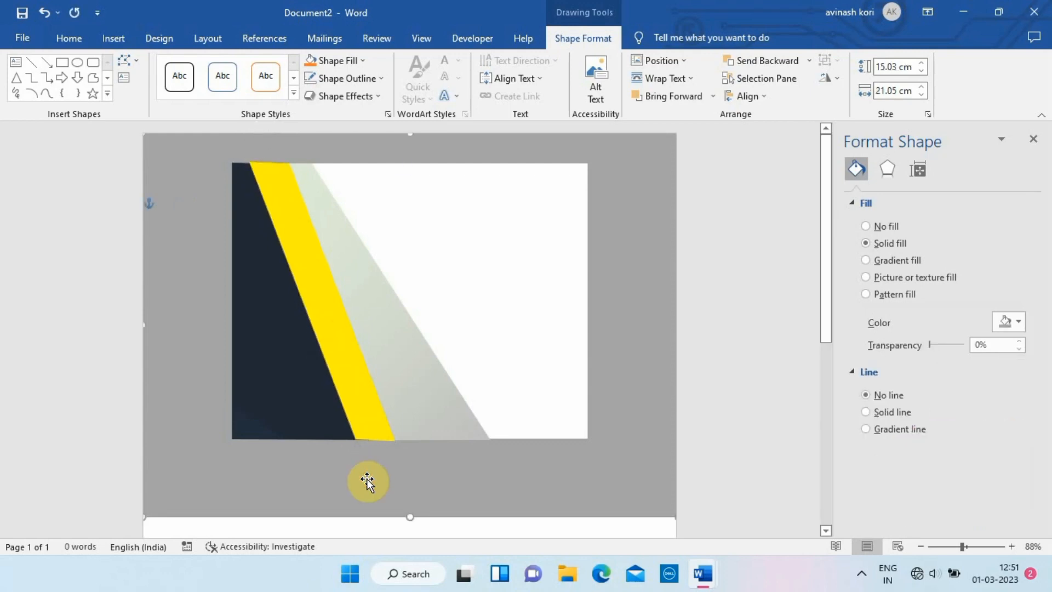
Recolour the copied strip with a grey preset gradient.
{"action": "left_click", "coordinate": [347, 399]}
{"action": "left_click", "coordinate": [1016, 458]}
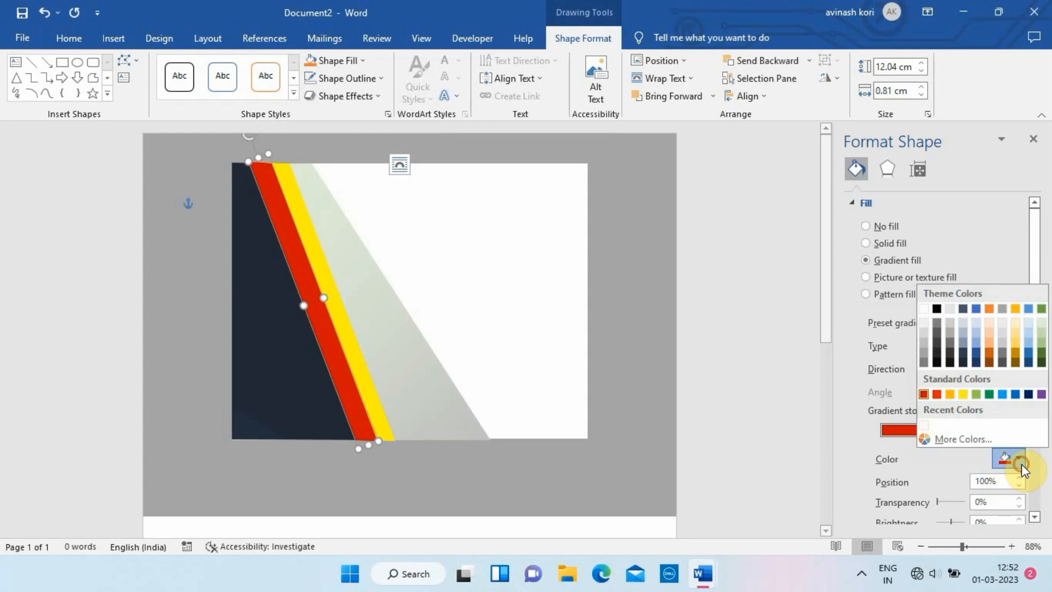
{"action": "left_click", "coordinate": [964, 366]}
{"action": "left_click", "coordinate": [1011, 322]}
{"action": "left_click", "coordinate": [923, 488]}
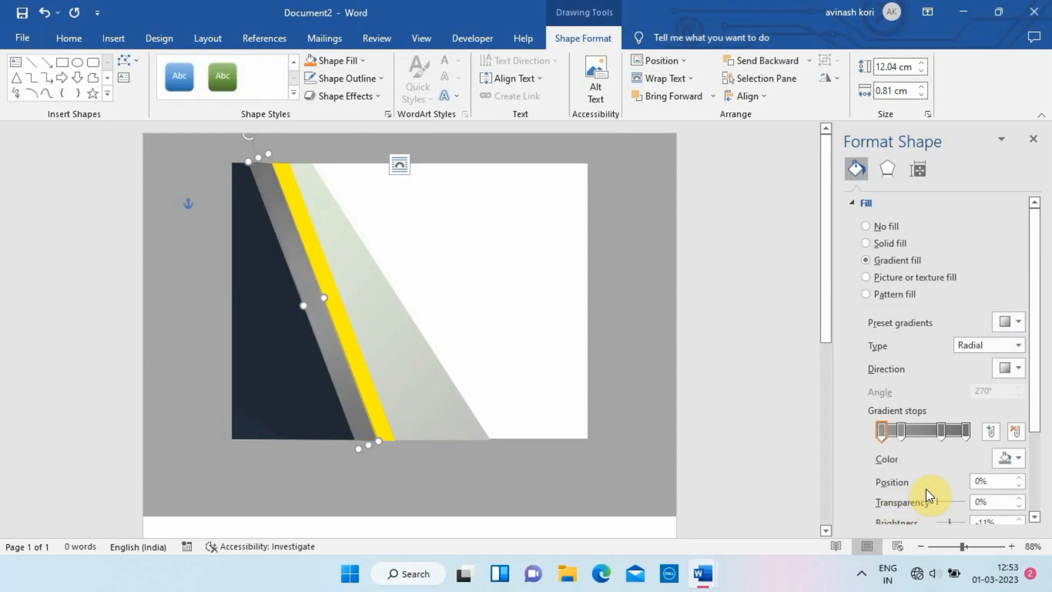
{"action": "left_click", "coordinate": [752, 404]}
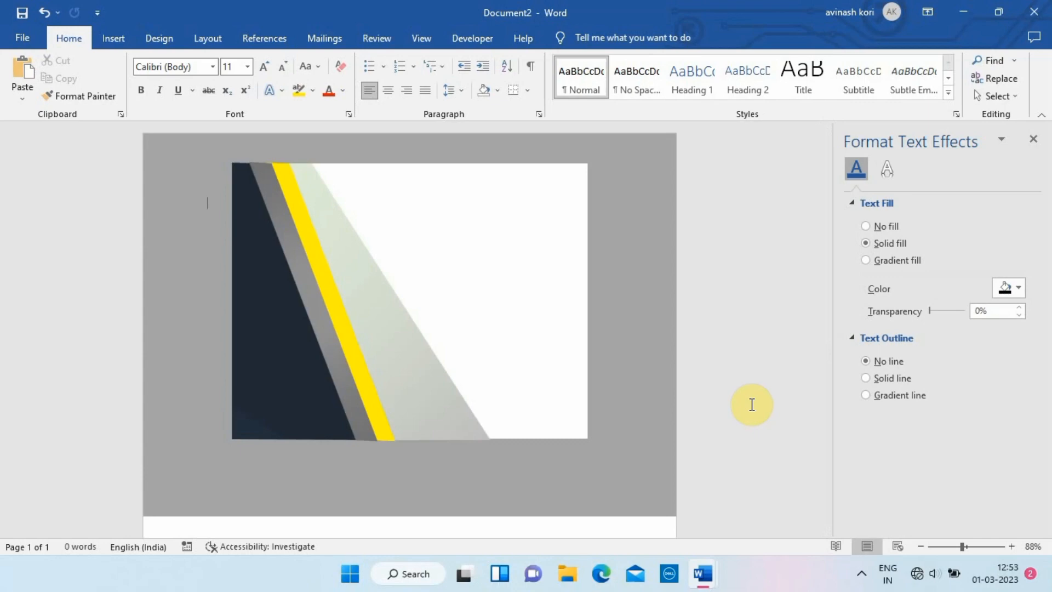
Edit the yellow strip's points, deleting its lower-right point so it tapers to a tip at the card's lower edge.
{"action": "left_click", "coordinate": [360, 376]}
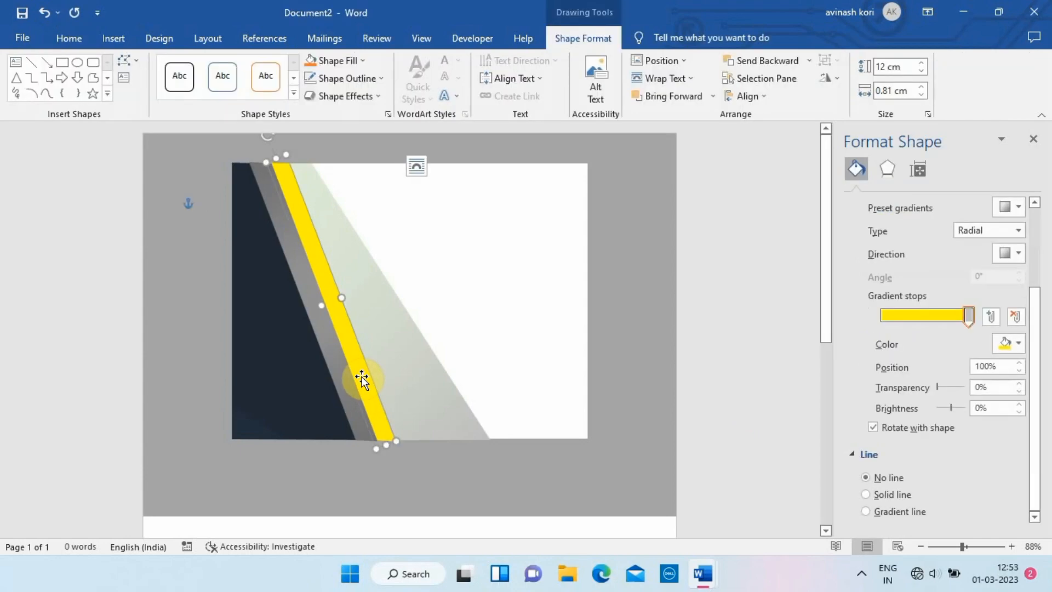
{"action": "left_click", "coordinate": [137, 62]}
{"action": "left_click", "coordinate": [138, 65]}
{"action": "left_click", "coordinate": [136, 63]}
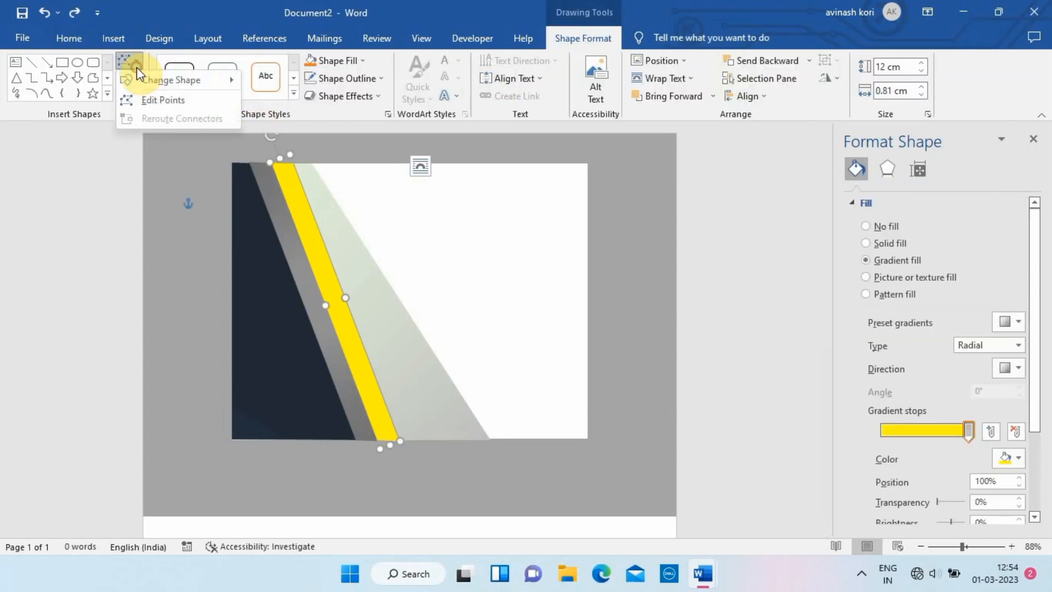
{"action": "left_click", "coordinate": [163, 100]}
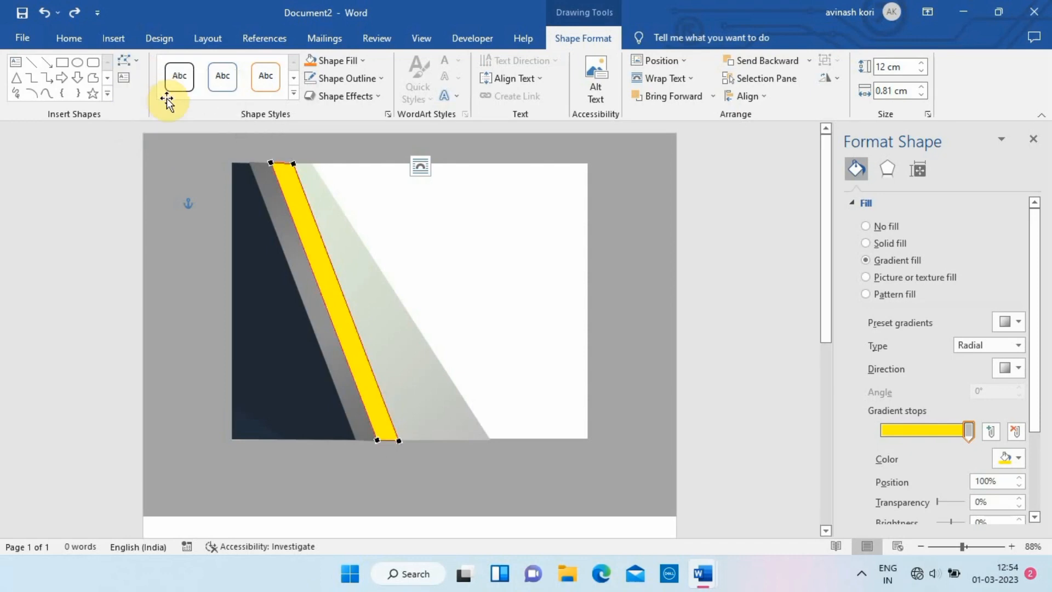
{"action": "right_click", "coordinate": [400, 440]}
{"action": "left_click", "coordinate": [460, 312]}
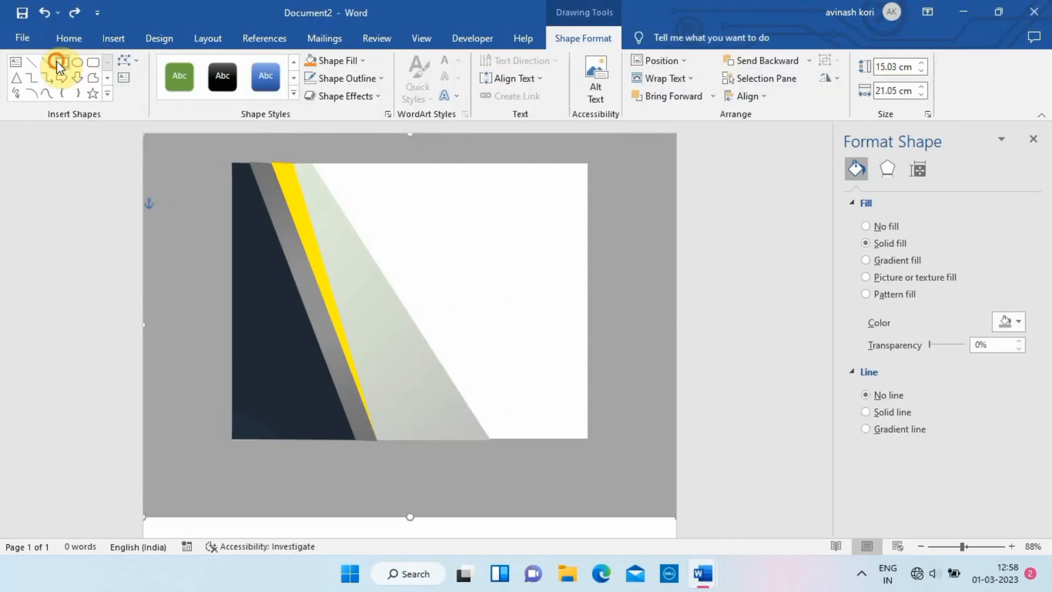
Draw a border rectangle about 13.3 by 10.22 cm just inside the card's edges, with no fill and a dark outline.
{"action": "left_click", "coordinate": [59, 63]}
{"action": "mouse_move", "coordinate": [237, 174]}
{"action": "left_mouse_down"}
{"action": "mouse_move", "coordinate": [254, 215]}
{"action": "mouse_move", "coordinate": [534, 439]}
{"action": "mouse_move", "coordinate": [580, 433]}
{"action": "left_mouse_up"}
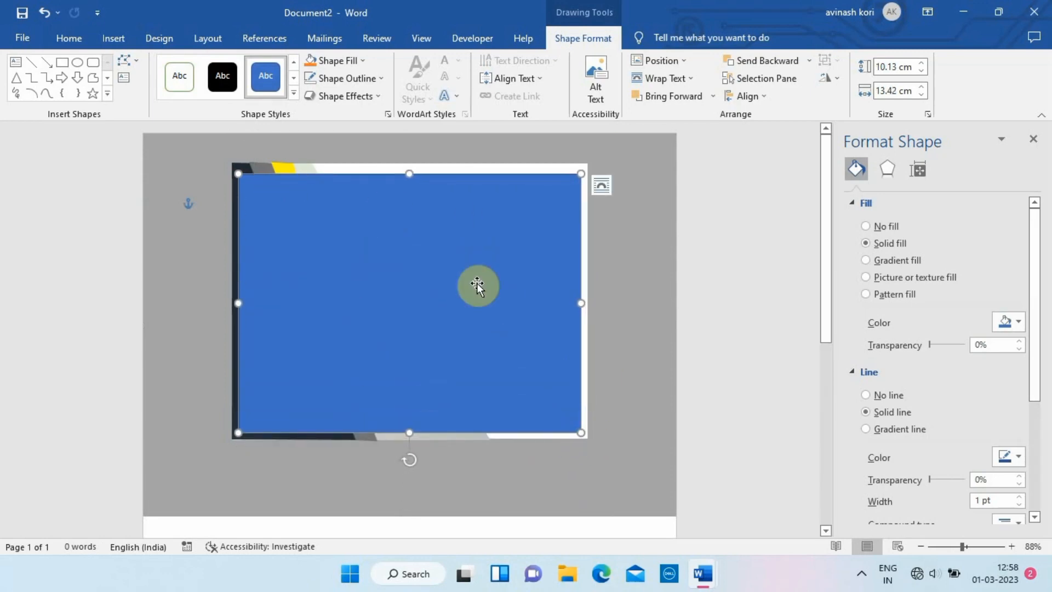
{"action": "left_click_drag", "start_coordinate": [409, 174], "coordinate": [409, 171]}
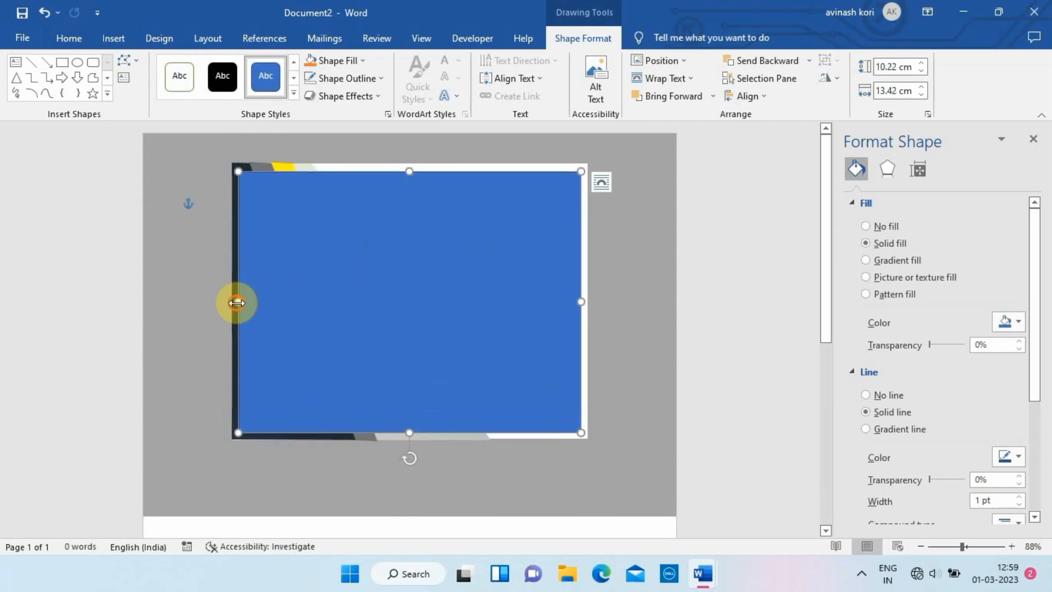
{"action": "left_click_drag", "start_coordinate": [237, 303], "coordinate": [239, 301]}
{"action": "left_click_drag", "start_coordinate": [581, 301], "coordinate": [580, 301]}
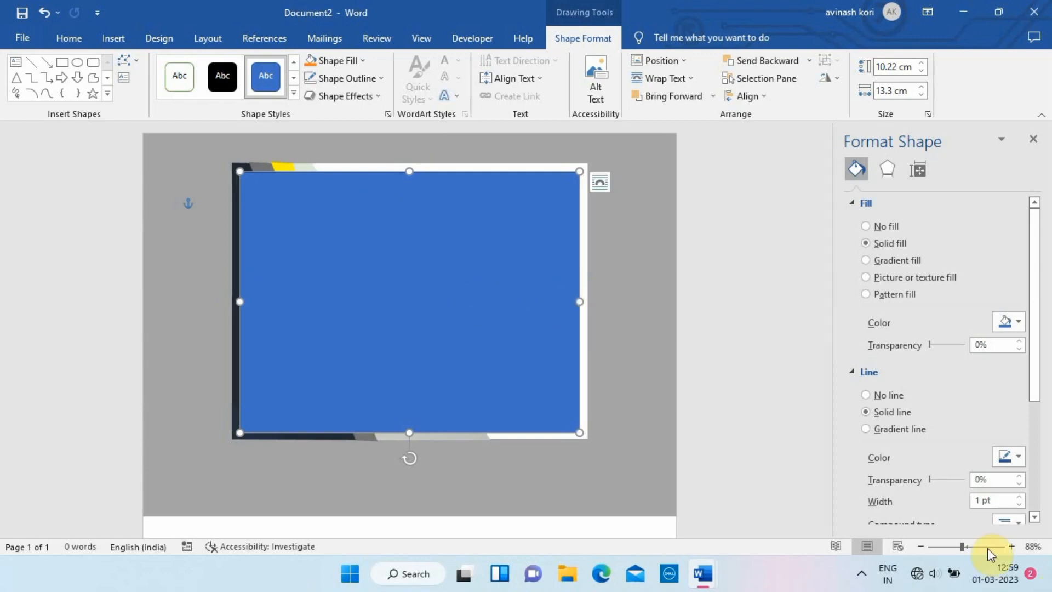
{"action": "left_click", "coordinate": [866, 226]}
{"action": "left_click", "coordinate": [867, 360]}
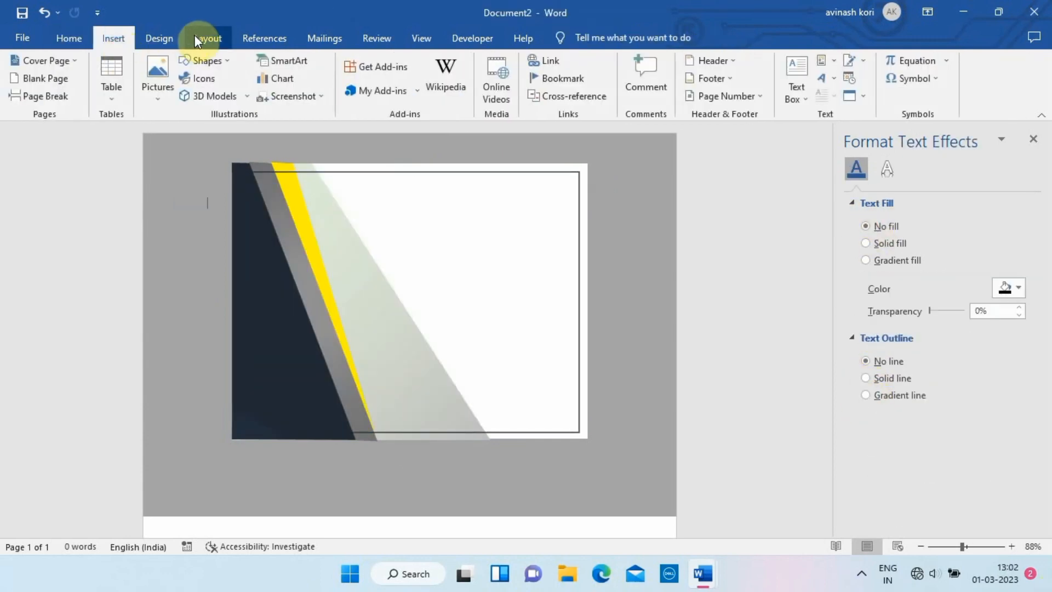
Insert a text box about 6.74 by 2.84 cm in the card's upper-right area containing "Certificate".
{"action": "left_click", "coordinate": [797, 98]}
{"action": "left_click", "coordinate": [767, 438]}
{"action": "left_click_drag", "start_coordinate": [365, 196], "coordinate": [537, 269]}
{"action": "type", "text": "Certificate"}
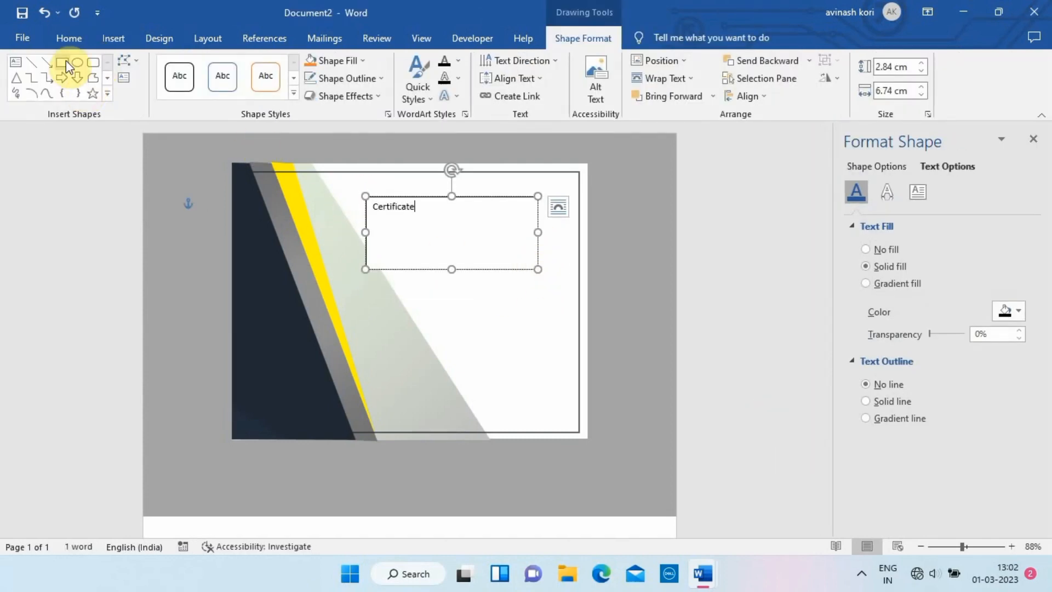
Set the "Certificate" text in the Freehand521 BT font and enlarge it into a title.
{"action": "double_click", "coordinate": [422, 206]}
{"action": "left_click", "coordinate": [432, 159]}
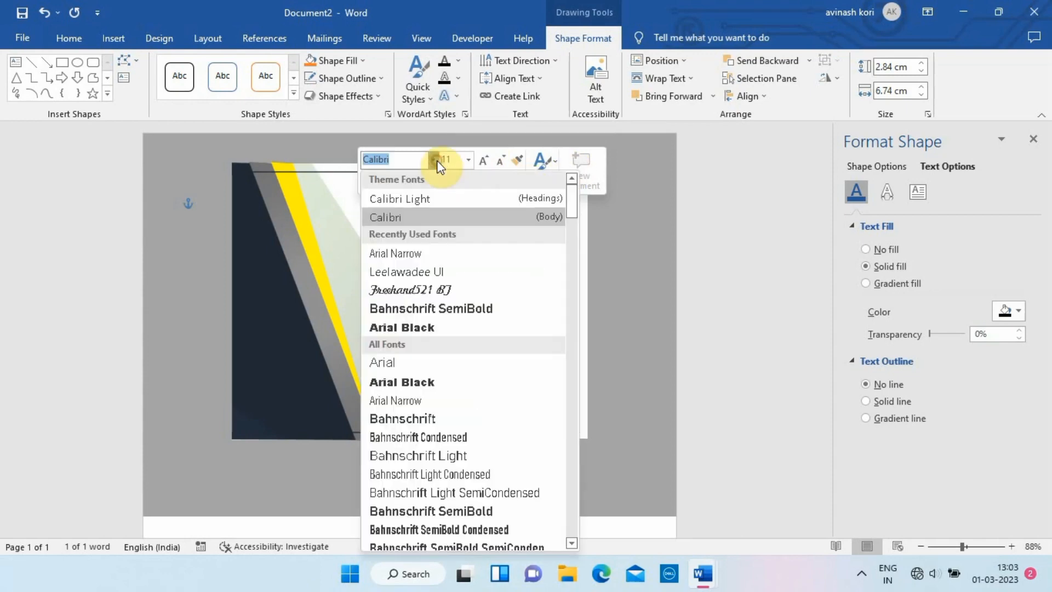
{"action": "left_click", "coordinate": [434, 294]}
{"action": "left_click", "coordinate": [484, 160]}
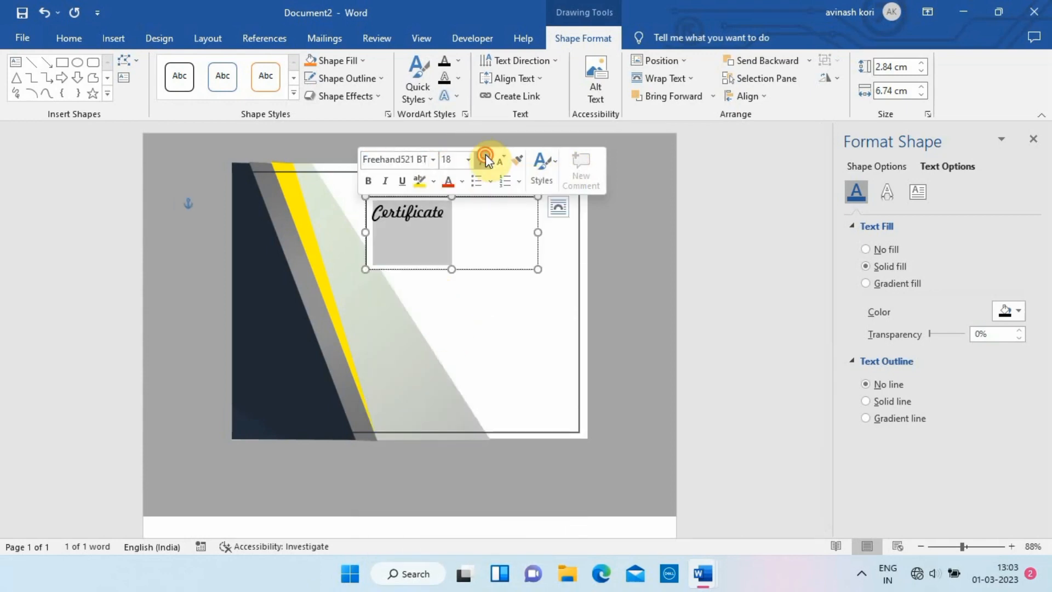
{"action": "left_click", "coordinate": [484, 160]}
{"action": "left_click", "coordinate": [500, 161]}
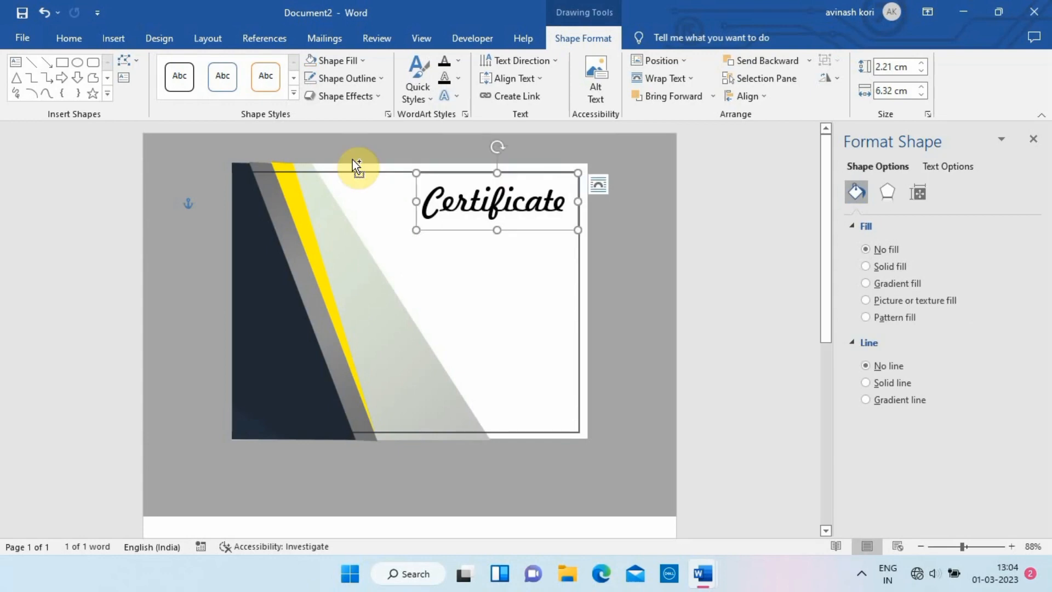
Duplicate the title text box below the original and replace the copy's text with a small bold "OF ACHIEVEMENT".
{"action": "key", "text": "ctrl+v"}
{"action": "left_click_drag", "start_coordinate": [552, 212], "coordinate": [547, 274]}
{"action": "left_click", "coordinate": [547, 274]}
{"action": "key", "text": "Delete"}
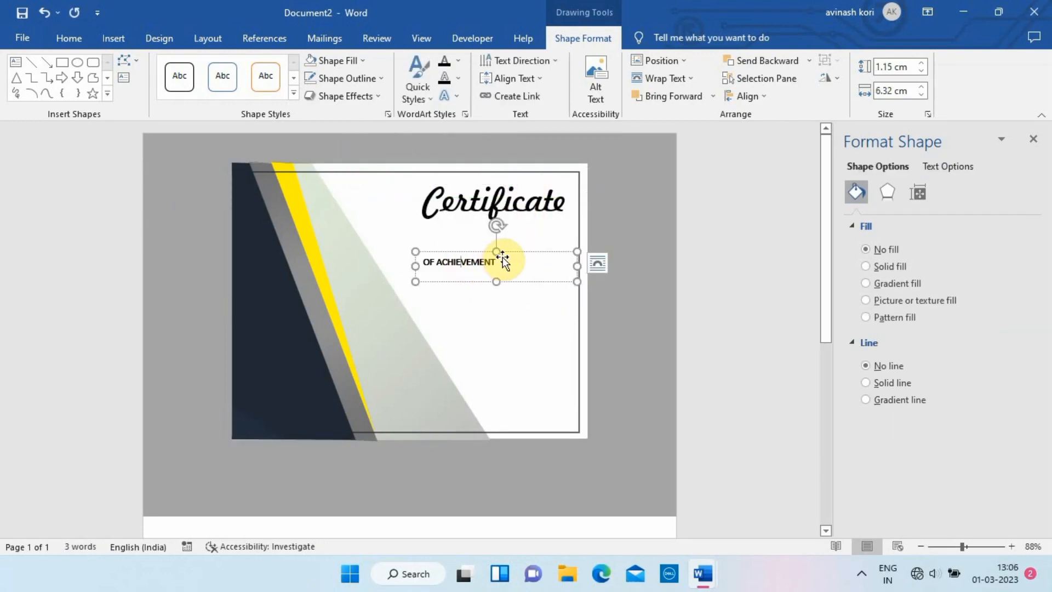
Move the "OF ACHIEVEMENT" box up close beneath the title and narrow it to about 3.57 cm.
{"action": "left_click_drag", "start_coordinate": [510, 251], "coordinate": [537, 226]}
{"action": "left_click_drag", "start_coordinate": [604, 241], "coordinate": [435, 237]}
Try enlarging the "OF ACHIEVEMENT" text and widening its box to about 5.02 cm.
{"action": "left_click", "coordinate": [531, 187]}
{"action": "left_click", "coordinate": [531, 187]}
{"action": "left_click_drag", "start_coordinate": [530, 241], "coordinate": [558, 241]}
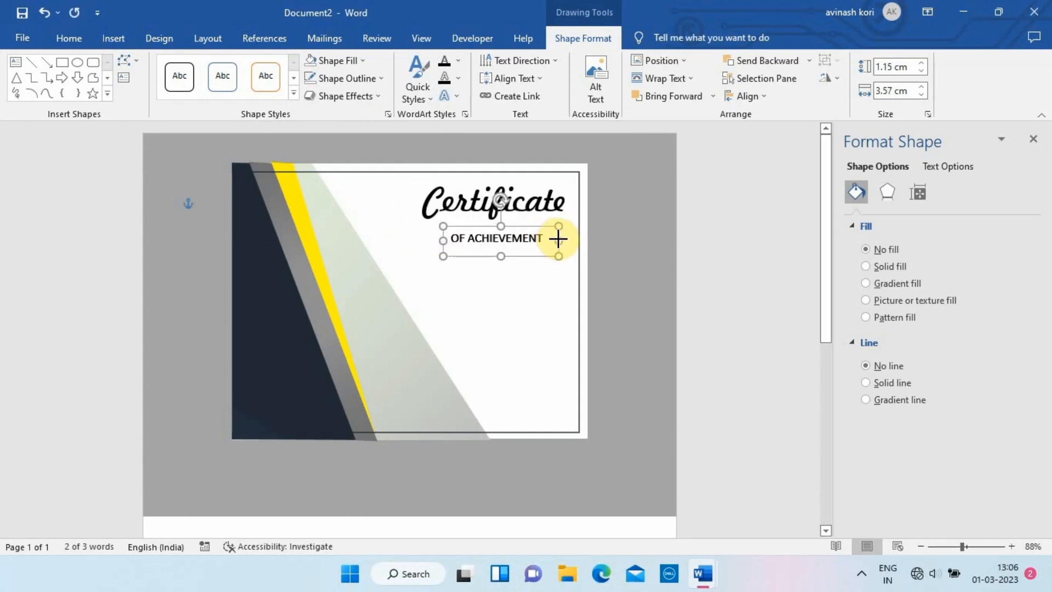
{"action": "left_click", "coordinate": [502, 184]}
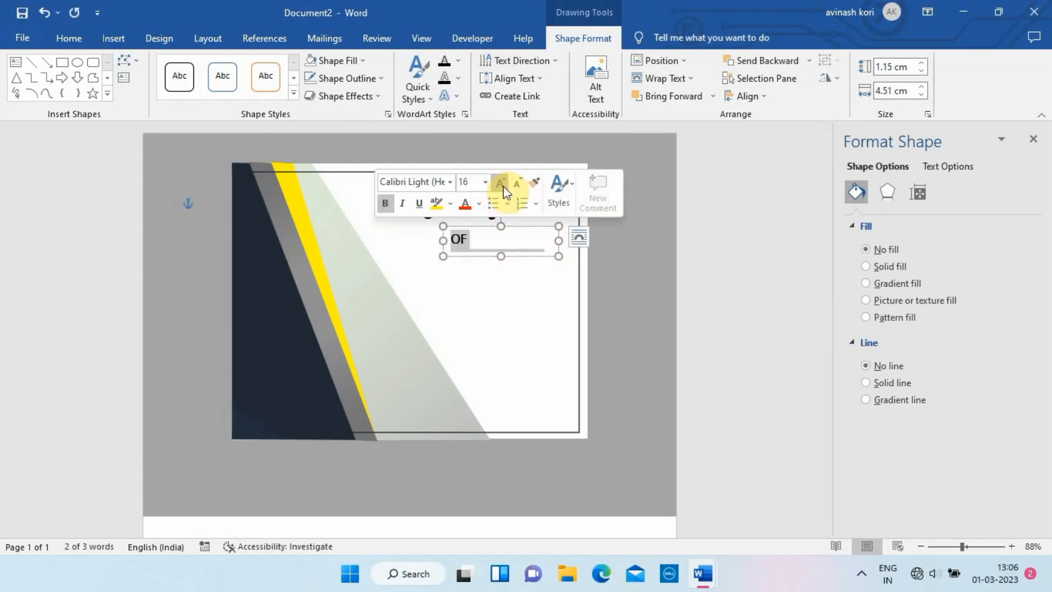
{"action": "left_click_drag", "start_coordinate": [559, 240], "coordinate": [572, 240]}
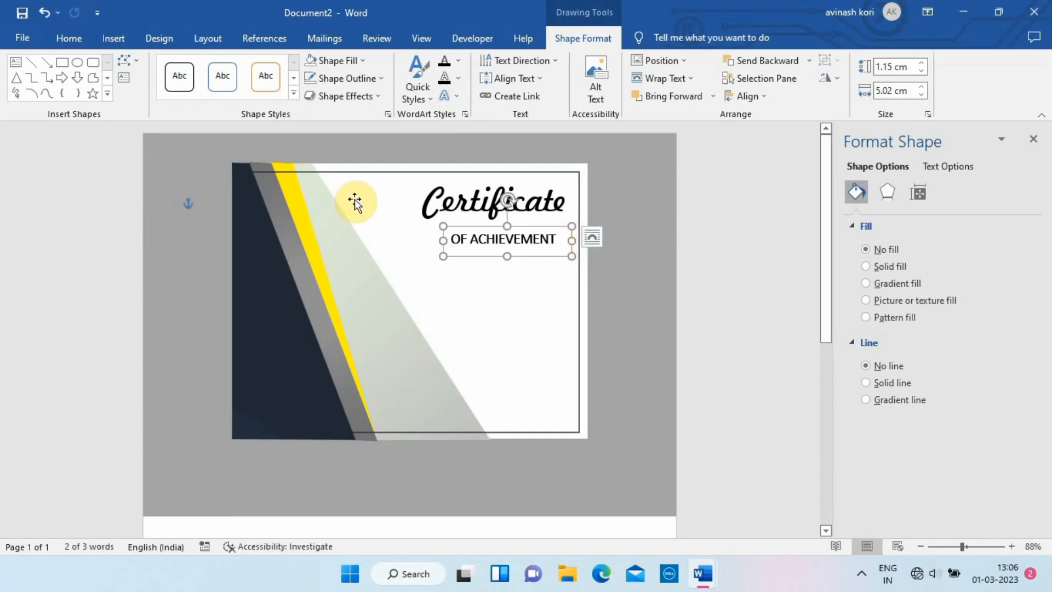
Undo the text enlargement and widening of the "OF ACHIEVEMENT" box.
{"action": "left_click", "coordinate": [46, 13]}
{"action": "left_click", "coordinate": [46, 13]}
{"action": "left_click", "coordinate": [46, 14]}
Tuck the "OF ACHIEVEMENT" box beneath the title's right end and place a copy of it lower, near the card's middle.
{"action": "left_click_drag", "start_coordinate": [500, 226], "coordinate": [552, 210]}
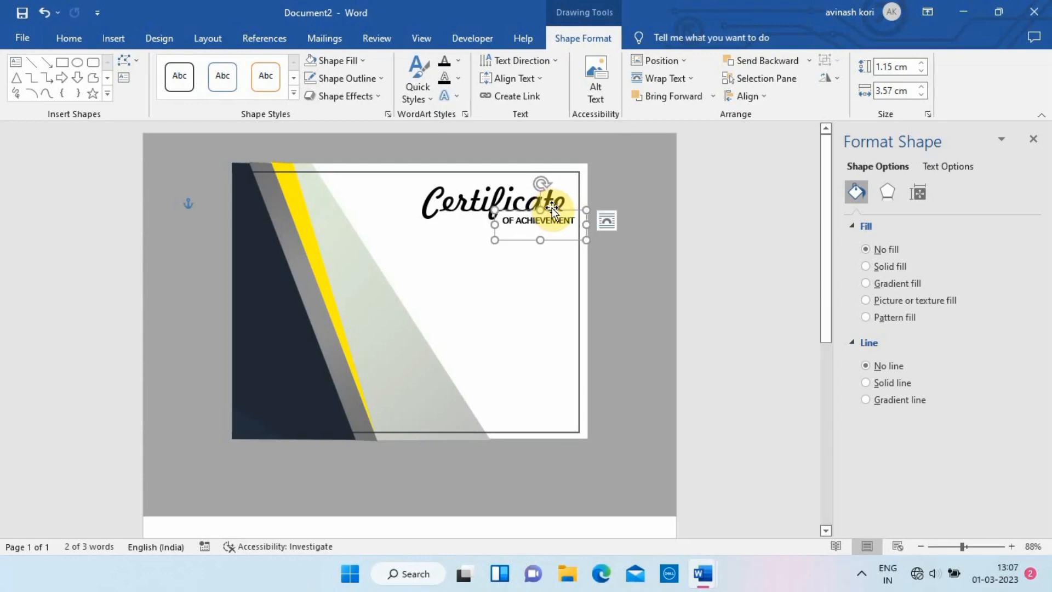
{"action": "left_click", "coordinate": [521, 279]}
{"action": "key", "text": "ctrl+v"}
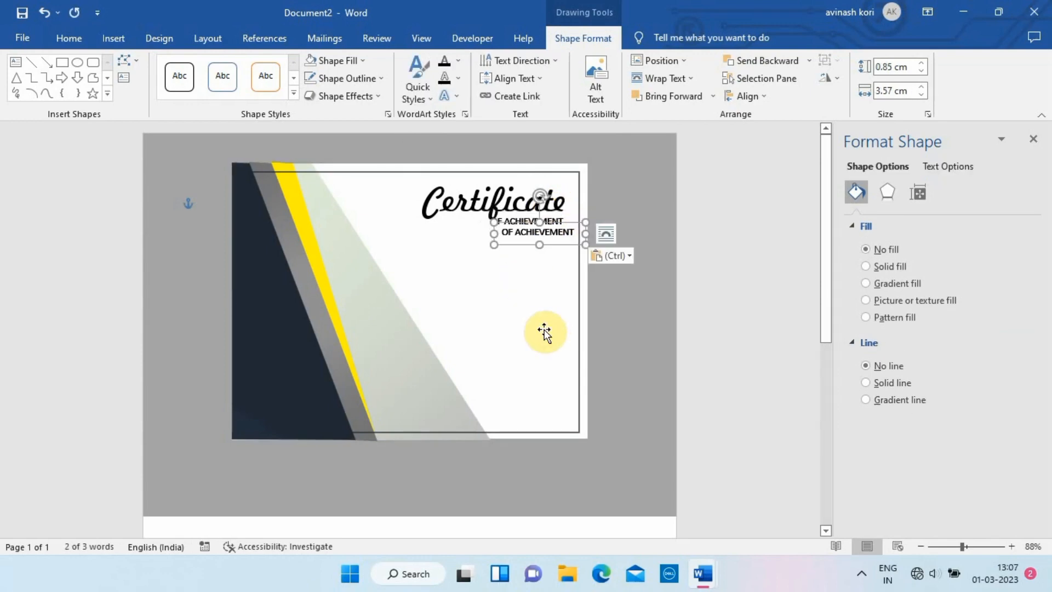
{"action": "left_click_drag", "start_coordinate": [552, 228], "coordinate": [498, 279]}
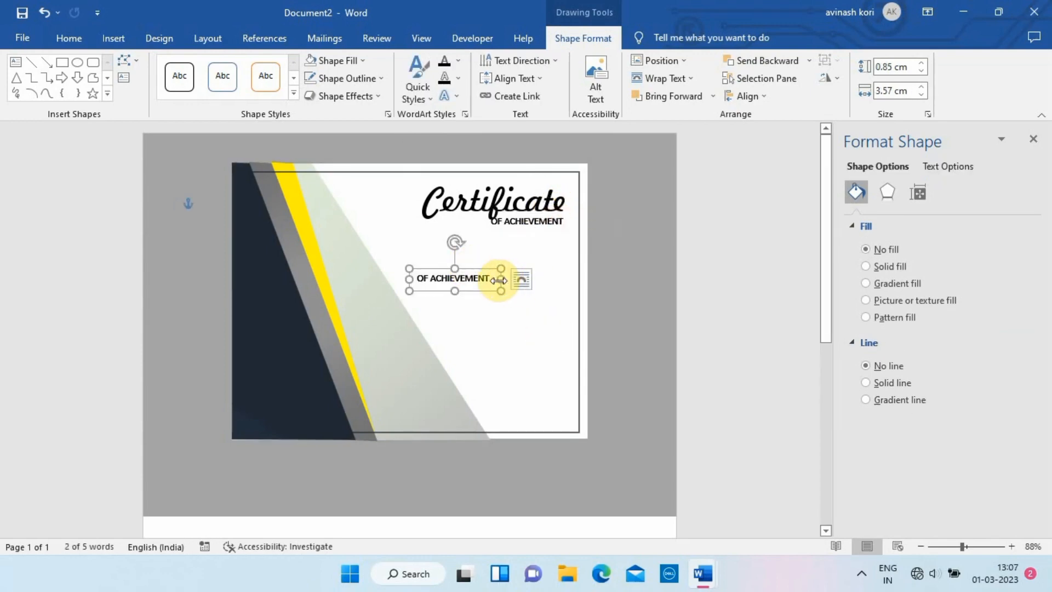
Replace the lower "OF ACHIEVEMENT" copy's text with "THIS CERTIFICATE IS PRESENETED TO", remove its bold and widen the box to about 6.59 cm.
{"action": "left_click", "coordinate": [535, 312]}
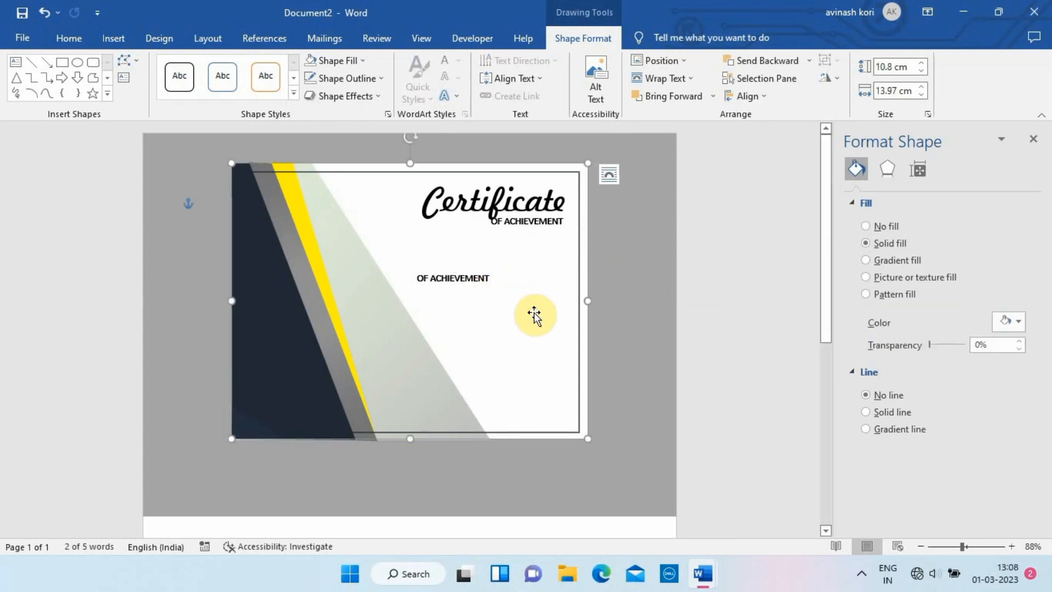
{"action": "left_click", "coordinate": [500, 282]}
{"action": "key", "text": "ctrl+a"}
{"action": "key", "text": "BackSpace"}
{"action": "type", "text": "THIS"}
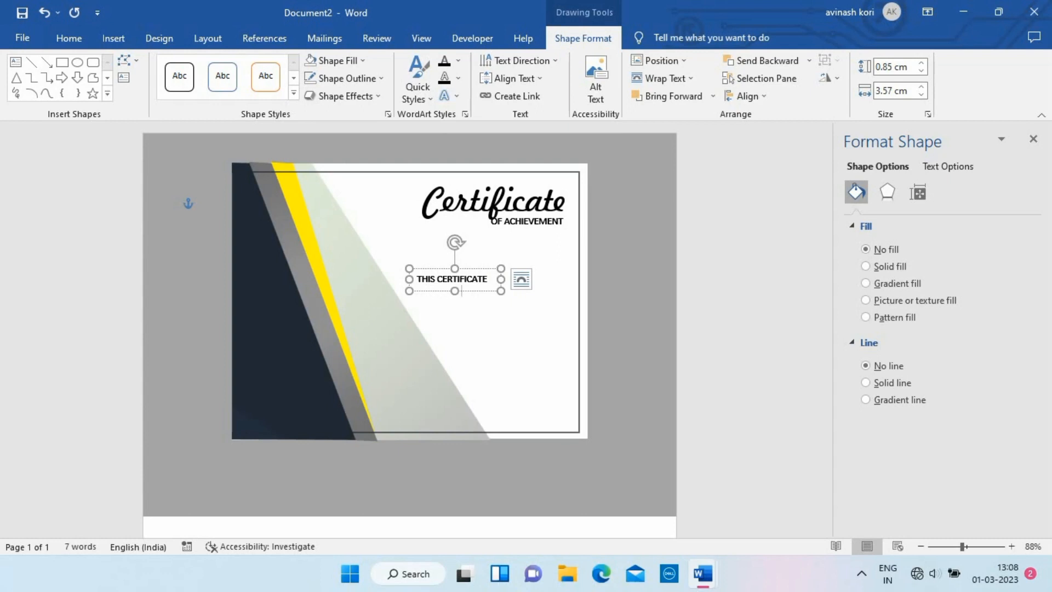
{"action": "left_click_drag", "start_coordinate": [501, 280], "coordinate": [385, 255]}
{"action": "left_click", "coordinate": [363, 235]}
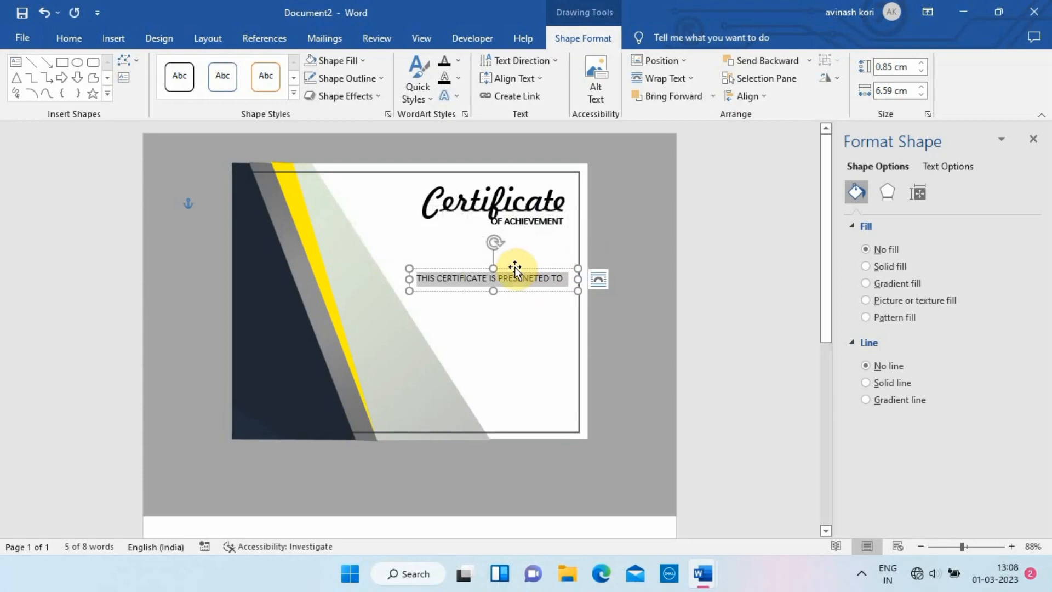
Move the presentation line up beneath "OF ACHIEVEMENT" and try enlarging its text to 14 pt in a box about 8.71 cm wide.
{"action": "left_click_drag", "start_coordinate": [515, 268], "coordinate": [516, 223]}
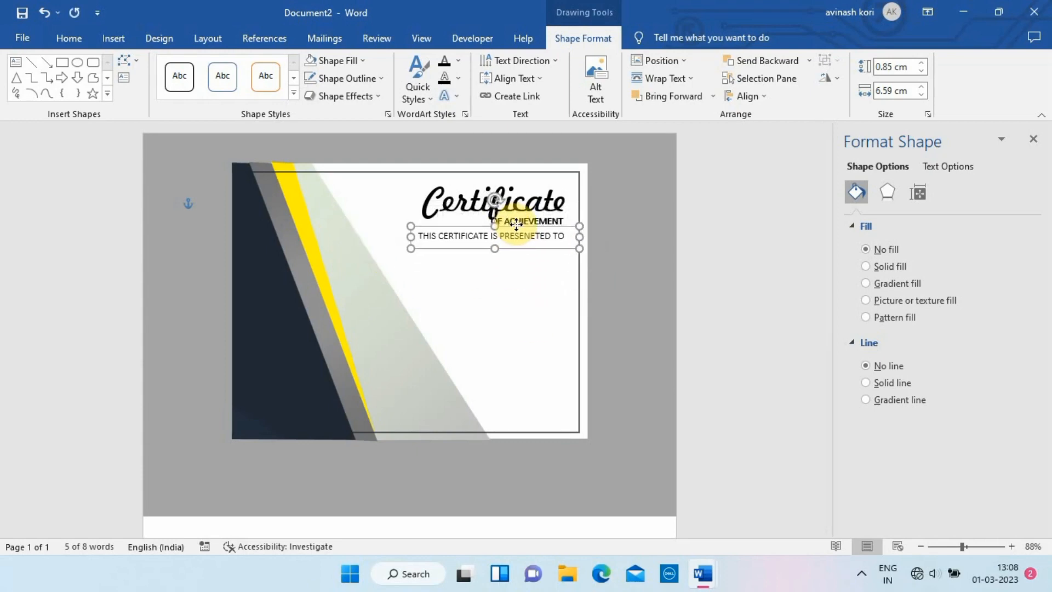
{"action": "left_click", "coordinate": [449, 186]}
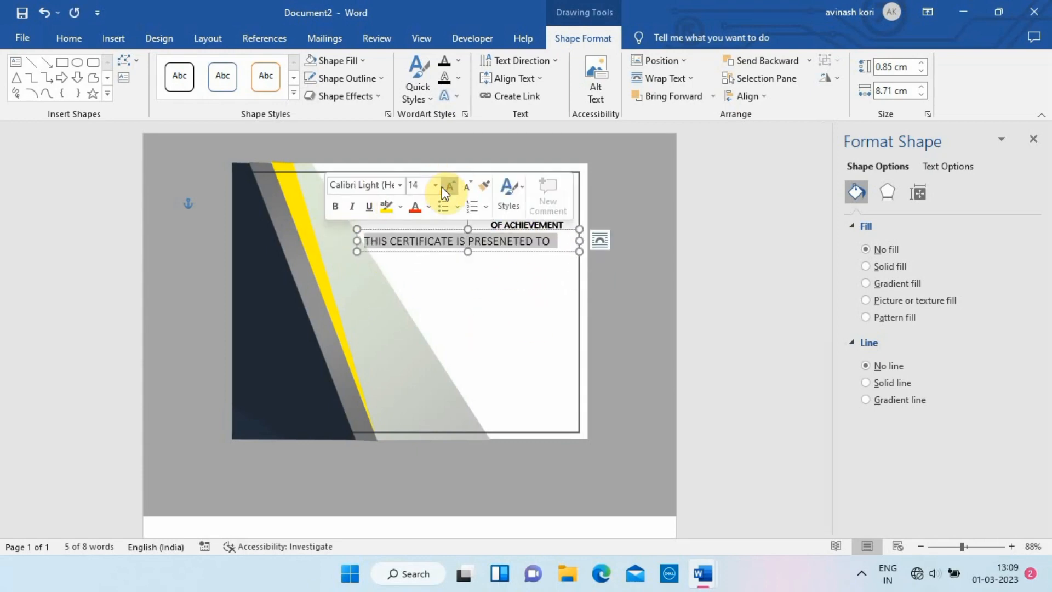
{"action": "left_click", "coordinate": [466, 186]}
{"action": "left_click", "coordinate": [732, 240]}
{"action": "left_click", "coordinate": [455, 237]}
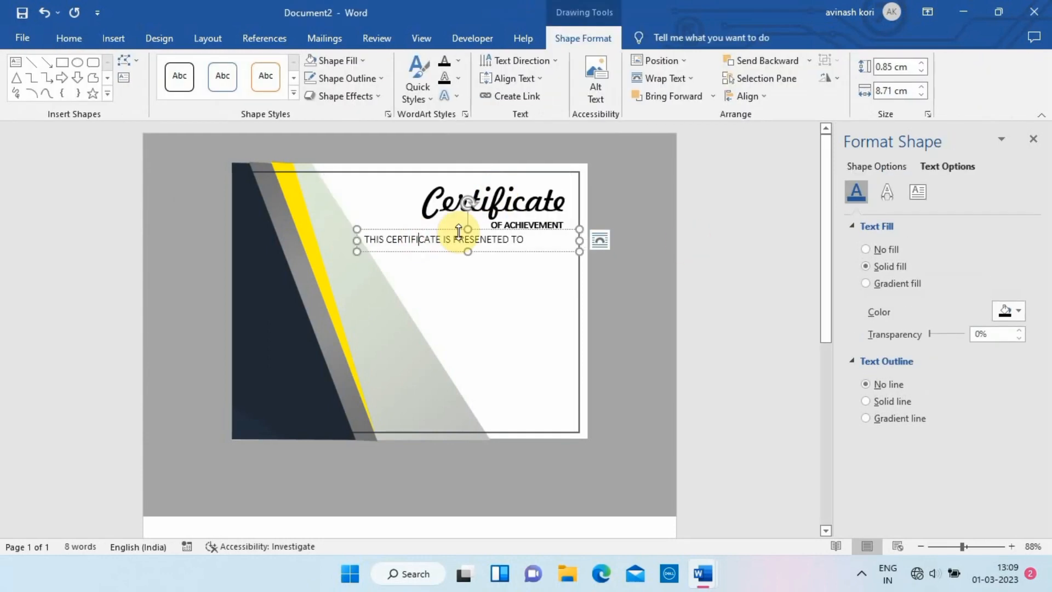
{"action": "left_click_drag", "start_coordinate": [455, 236], "coordinate": [488, 223]}
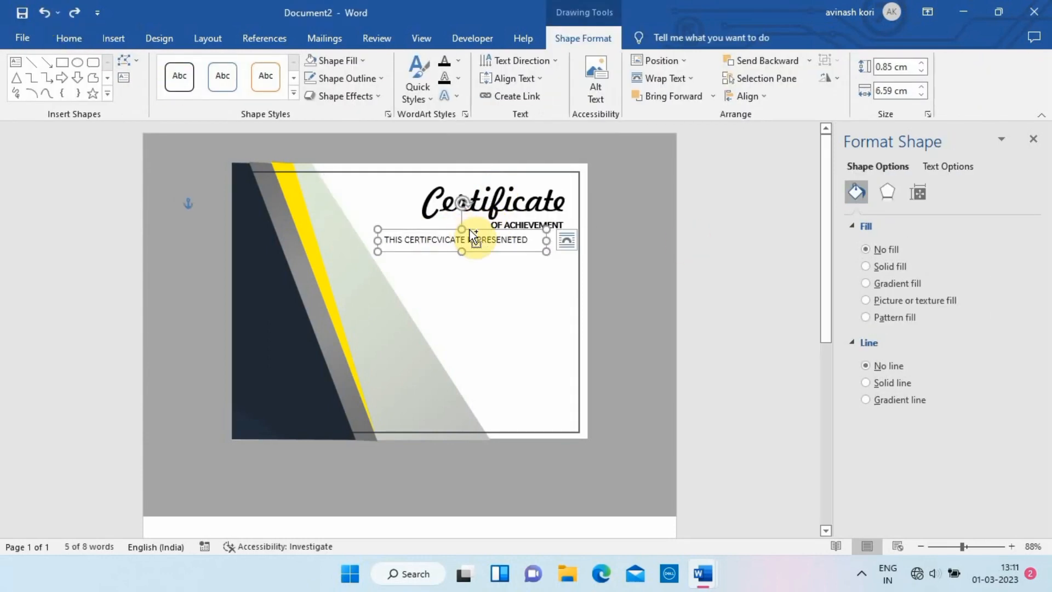
Duplicate the presentation line box, place the copy lower on the card and replace its text with "NAME SURNAME".
{"action": "key", "text": "ctrl+v"}
{"action": "left_click_drag", "start_coordinate": [503, 243], "coordinate": [512, 284]}
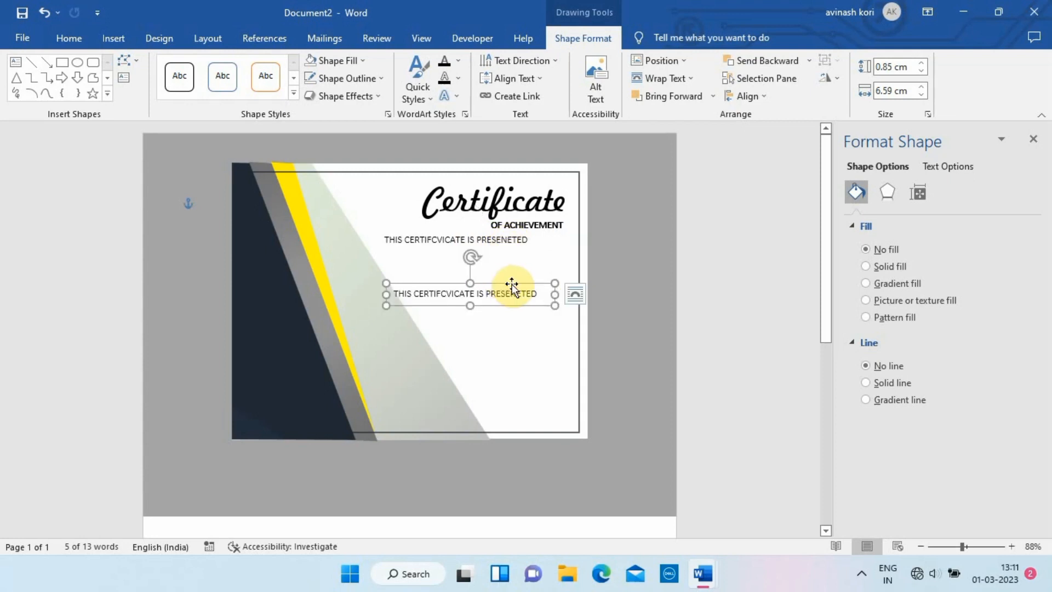
{"action": "type", "text": "NAME"}
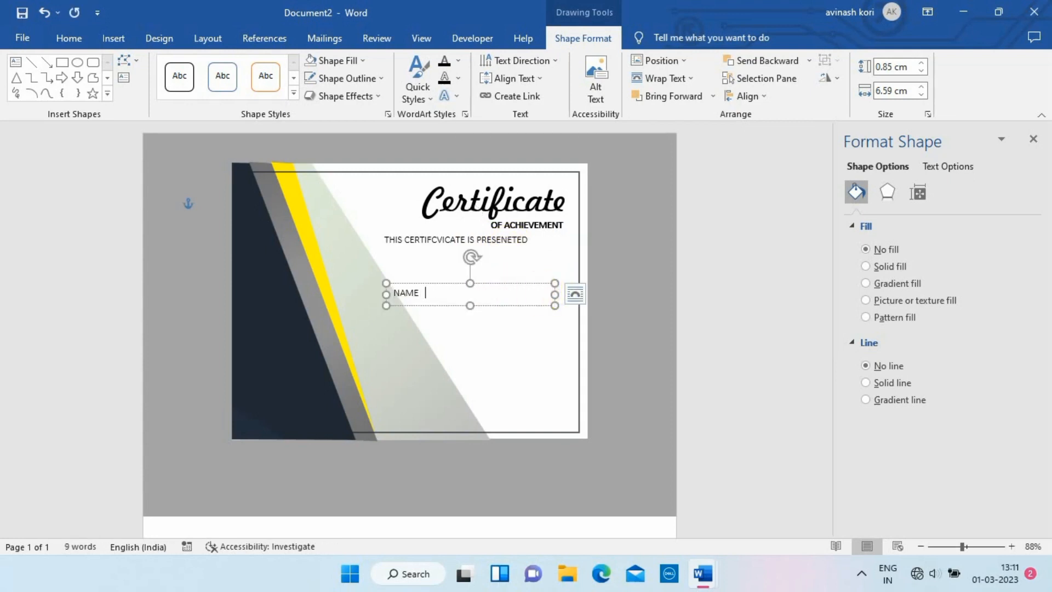
{"action": "type", "text": "  SURNAME"}
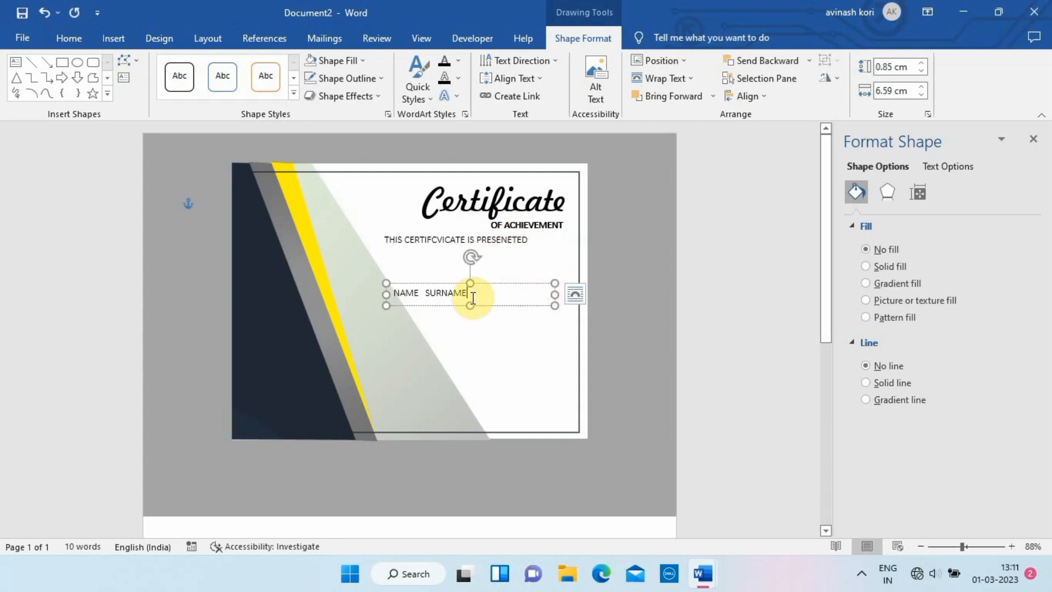
Try Freehand521 BT on the "NAME SURNAME" text, and settle on the Monotype Corsiva font.
{"action": "left_click_drag", "start_coordinate": [470, 294], "coordinate": [377, 294]}
{"action": "left_click", "coordinate": [451, 243]}
{"action": "left_click", "coordinate": [433, 338]}
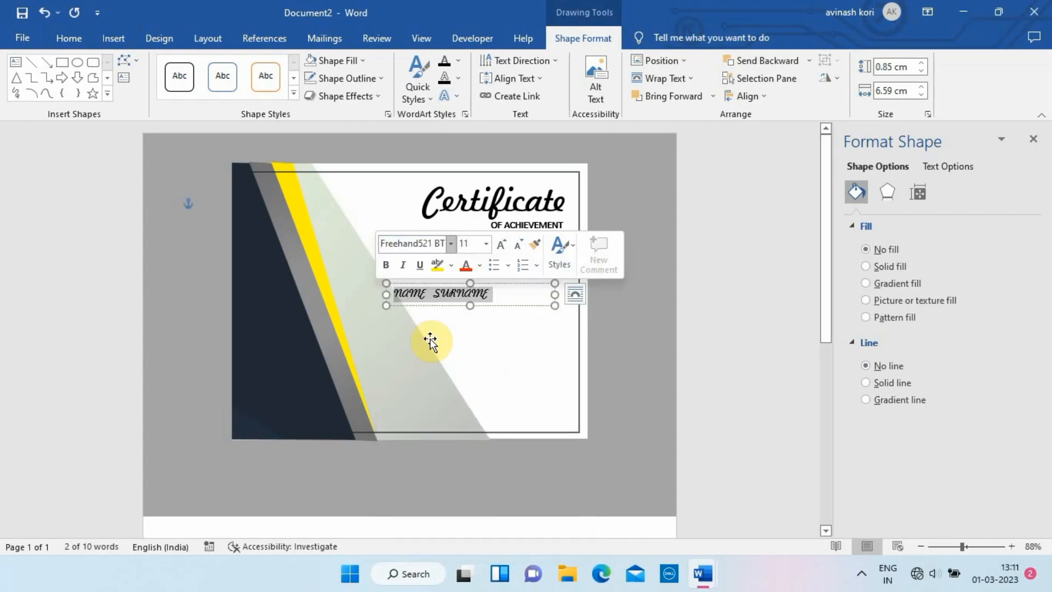
{"action": "left_click", "coordinate": [450, 243]}
{"action": "scroll", "coordinate": [465, 420], "scroll_direction": "down", "scroll_amount": 6}
{"action": "left_click", "coordinate": [430, 411]}
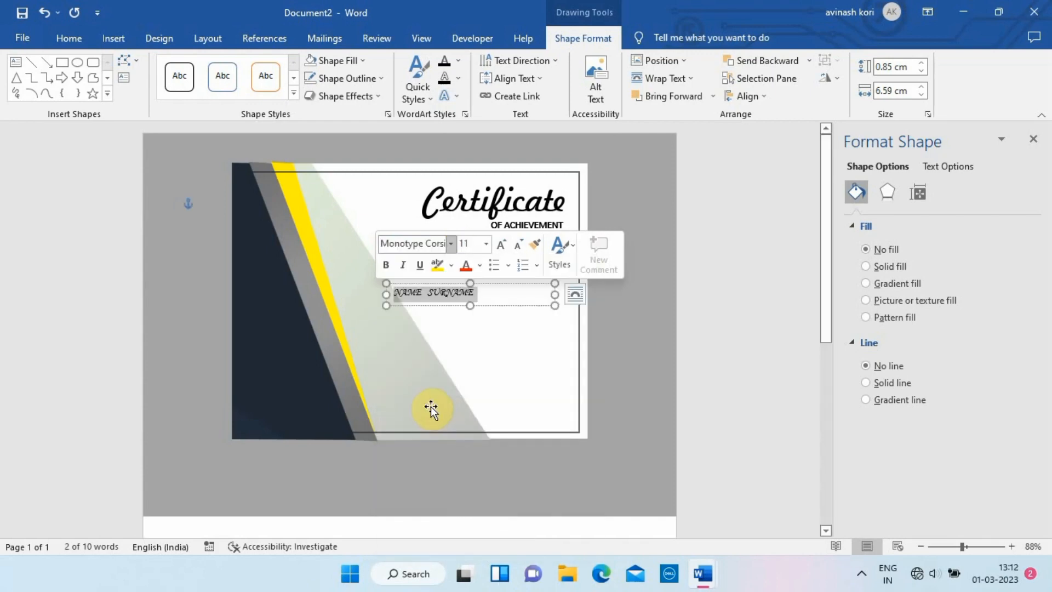
Enlarge the "NAME SURNAME" text, fit its box to about 6.41 by 1.45 cm and move it up beneath the presentation line.
{"action": "left_click_drag", "start_coordinate": [555, 295], "coordinate": [491, 285]}
{"action": "left_click_drag", "start_coordinate": [422, 305], "coordinate": [343, 251]}
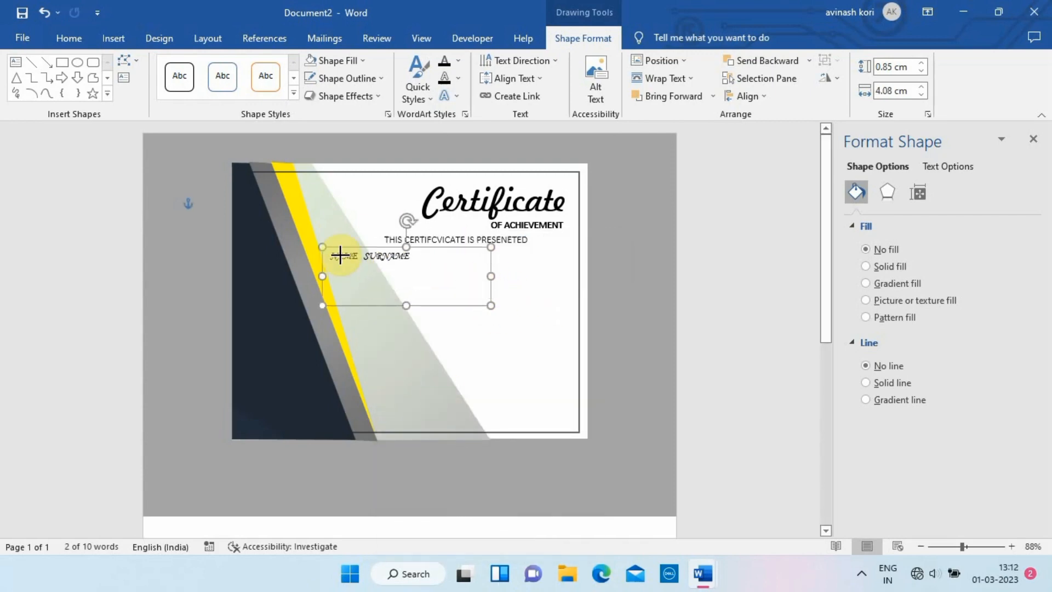
{"action": "left_click", "coordinate": [44, 12]}
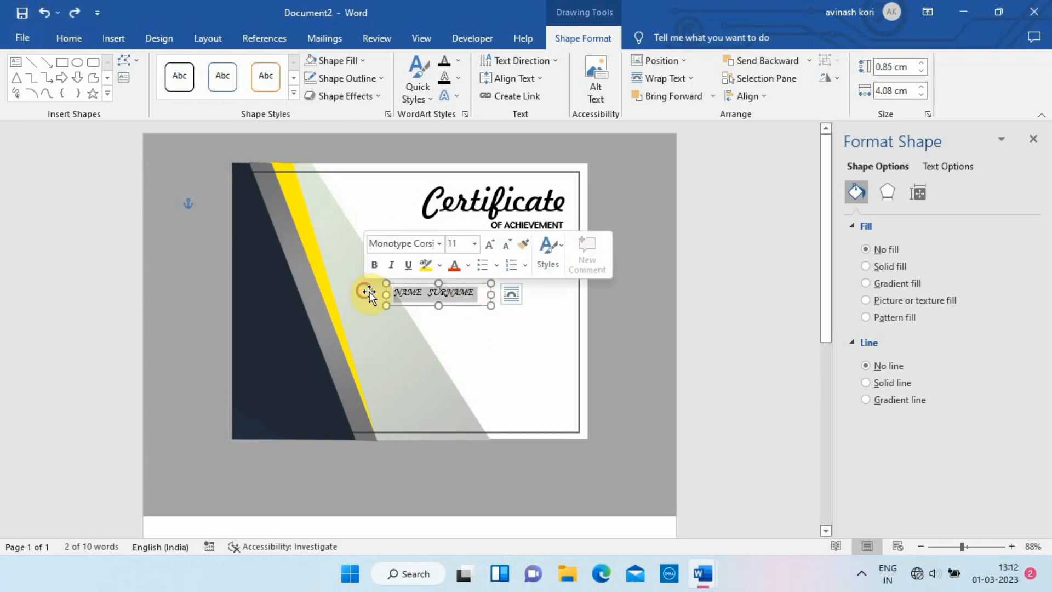
{"action": "left_click", "coordinate": [490, 243]}
{"action": "left_click_drag", "start_coordinate": [491, 299], "coordinate": [546, 320]}
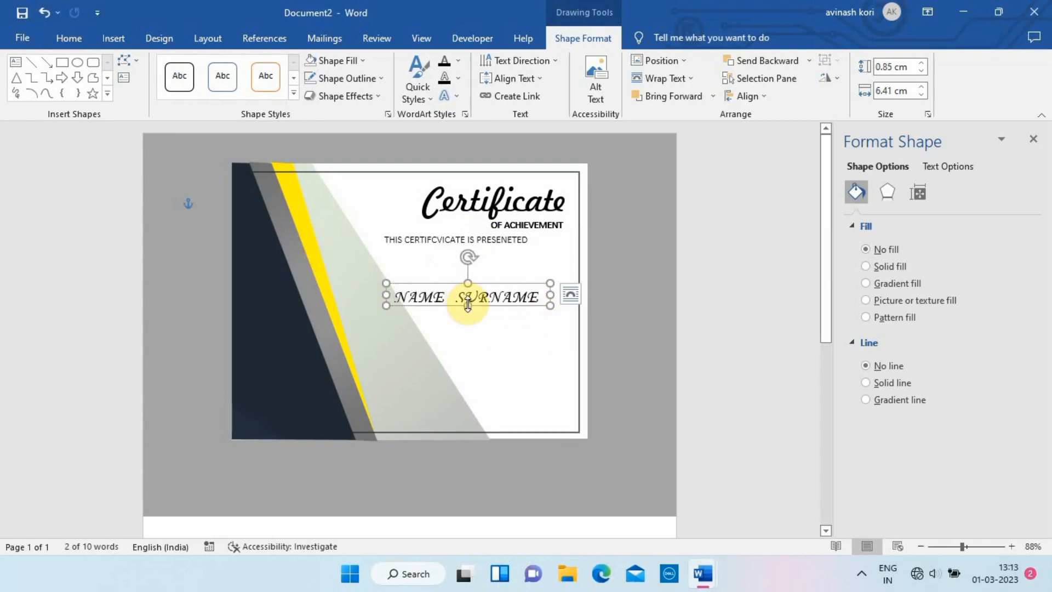
{"action": "left_click_drag", "start_coordinate": [484, 284], "coordinate": [499, 262]}
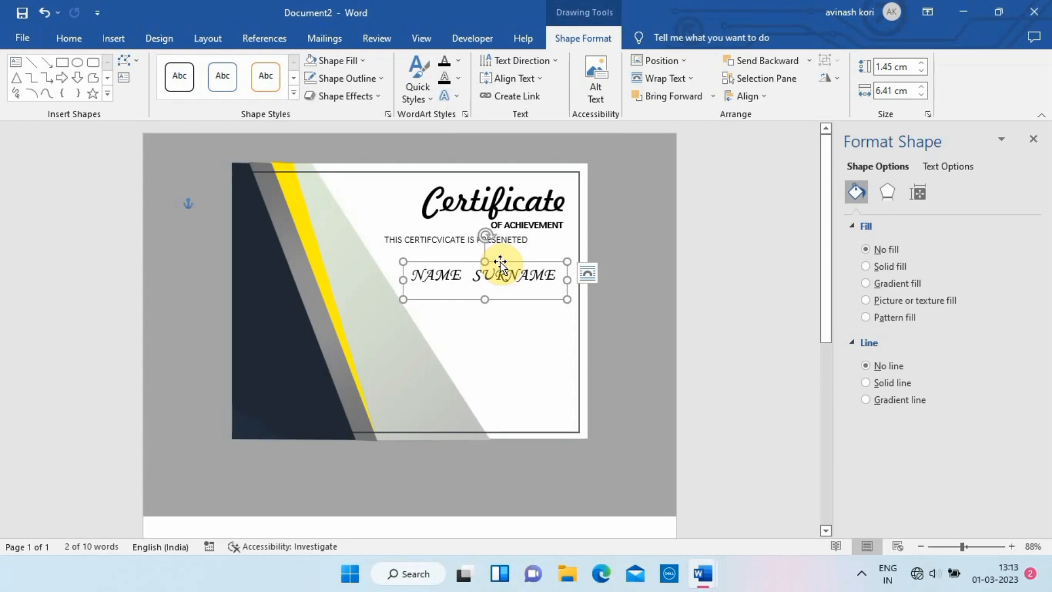
Draw a horizontal line about 5.62 cm long directly beneath "OF ACHIEVEMENT".
{"action": "left_click", "coordinate": [113, 37]}
{"action": "left_click", "coordinate": [207, 60]}
{"action": "left_click", "coordinate": [196, 170]}
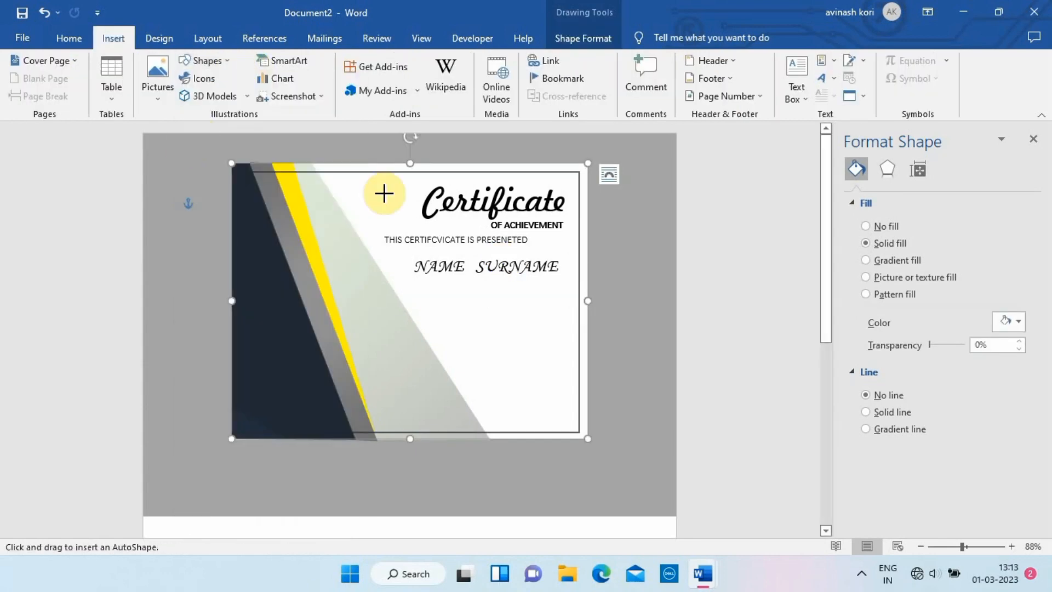
{"action": "left_click_drag", "start_coordinate": [424, 230], "coordinate": [567, 231]}
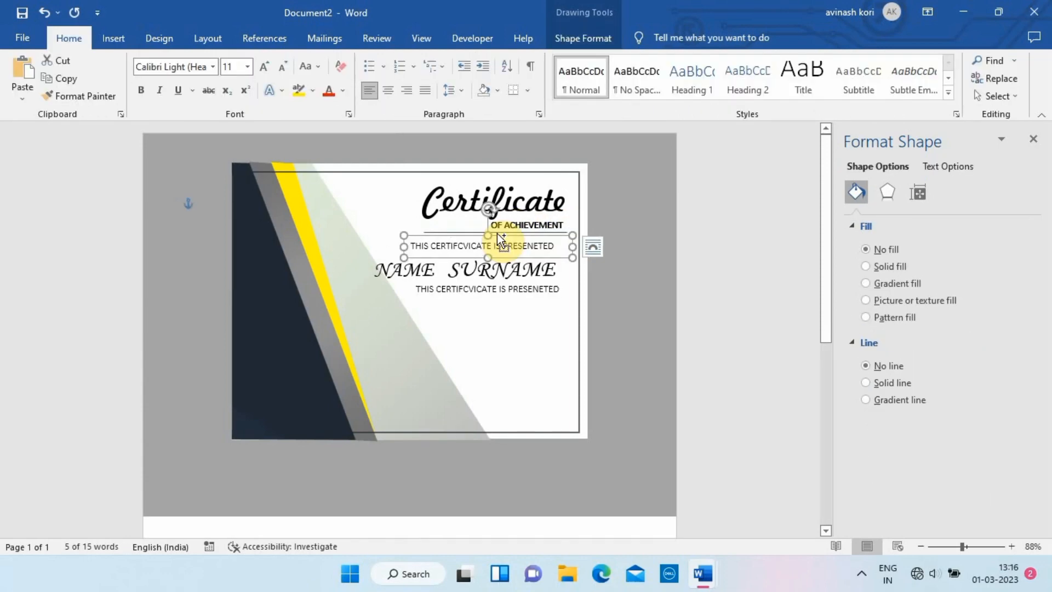
Copy the presentation line box to the lowest text row and replace the copy's text with "APRIL 20TH 2023".
{"action": "key", "text": "ctrl+v"}
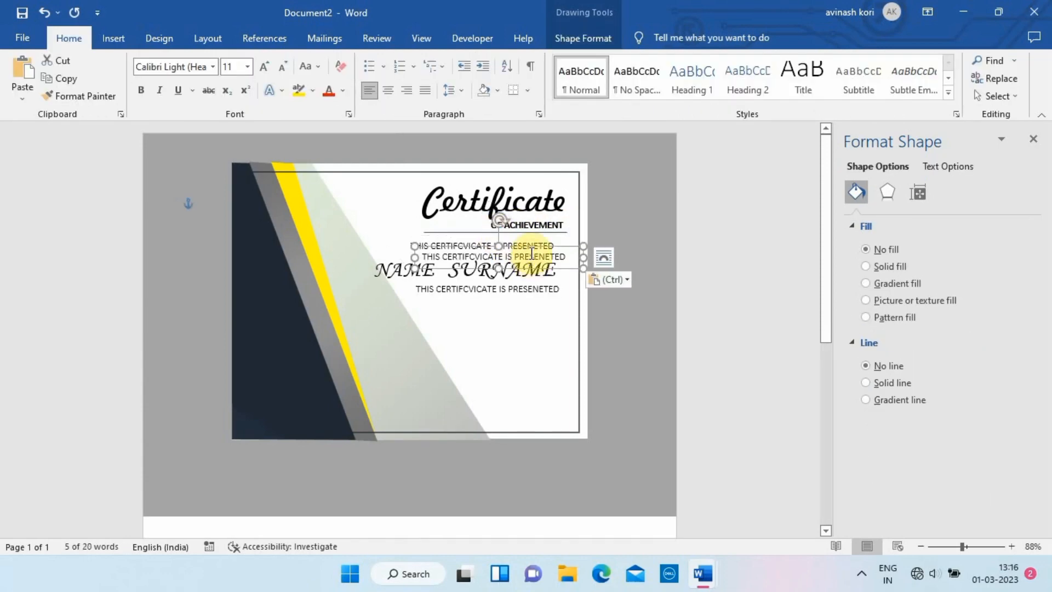
{"action": "left_click_drag", "start_coordinate": [527, 244], "coordinate": [514, 304]}
{"action": "key", "text": "Delete"}
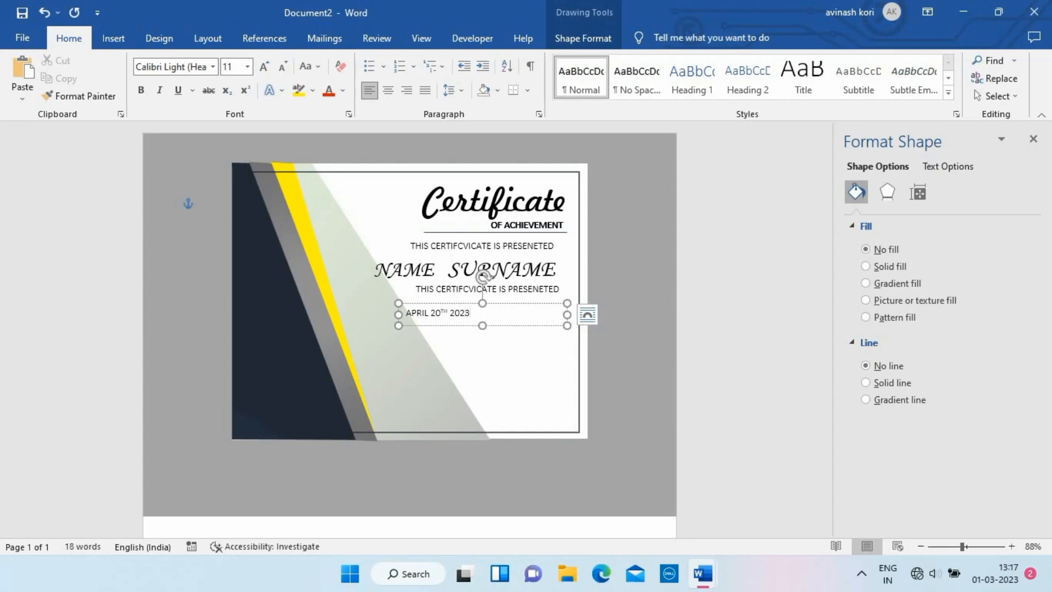
Narrow the date's box to about 3.36 cm, set its text to 12 pt and nudge it up near the card's right border.
{"action": "left_click_drag", "start_coordinate": [564, 317], "coordinate": [540, 313]}
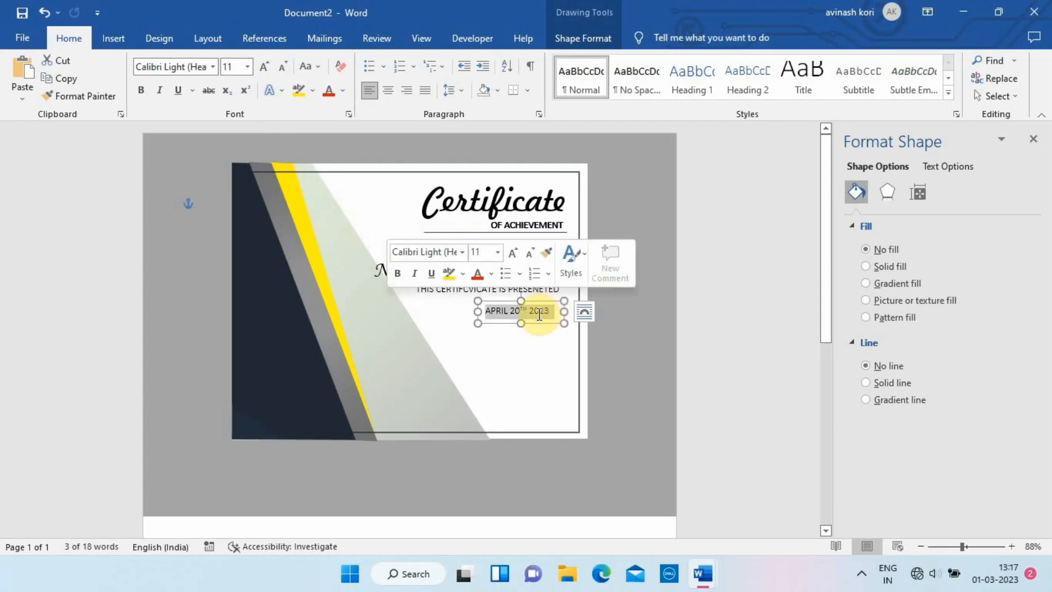
{"action": "left_click", "coordinate": [512, 254]}
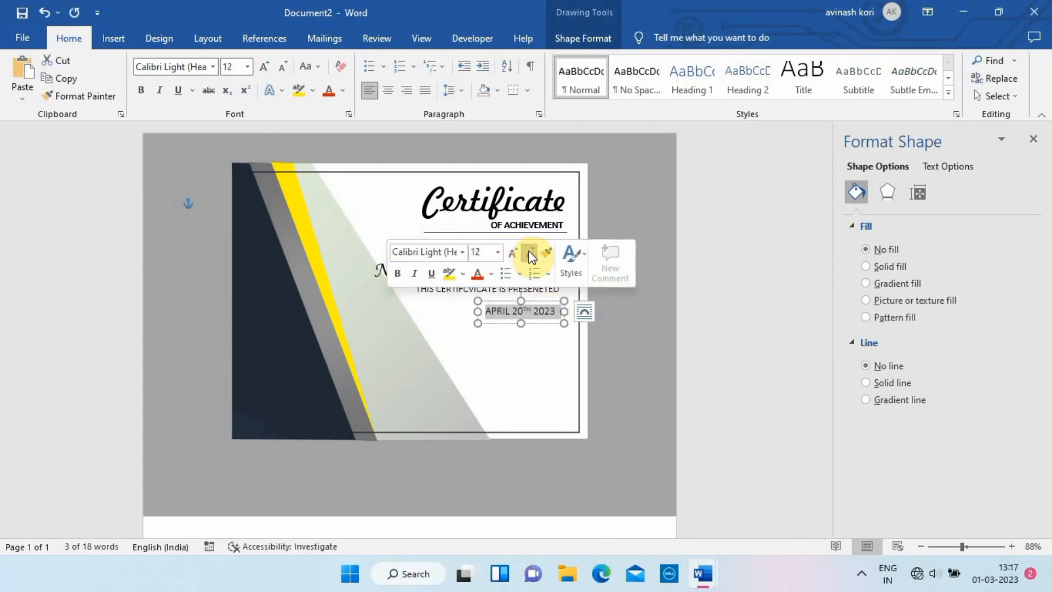
{"action": "left_click_drag", "start_coordinate": [534, 301], "coordinate": [537, 296]}
Copy the horizontal line from under "OF ACHIEVEMENT" and place the copy just beneath the date.
{"action": "left_click", "coordinate": [530, 366]}
{"action": "left_click", "coordinate": [503, 231]}
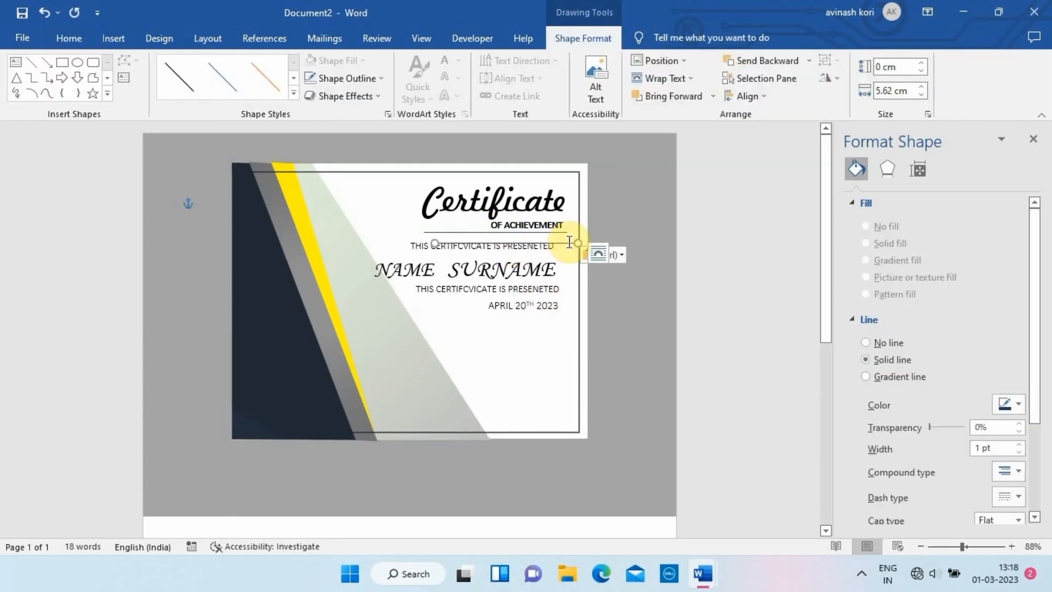
{"action": "left_click_drag", "start_coordinate": [569, 242], "coordinate": [558, 315]}
Copy the date box beneath the lower line and replace the copy's text with "AAVISHKAAR ART& GRAPHIC CHANNEL".
{"action": "left_click", "coordinate": [500, 296]}
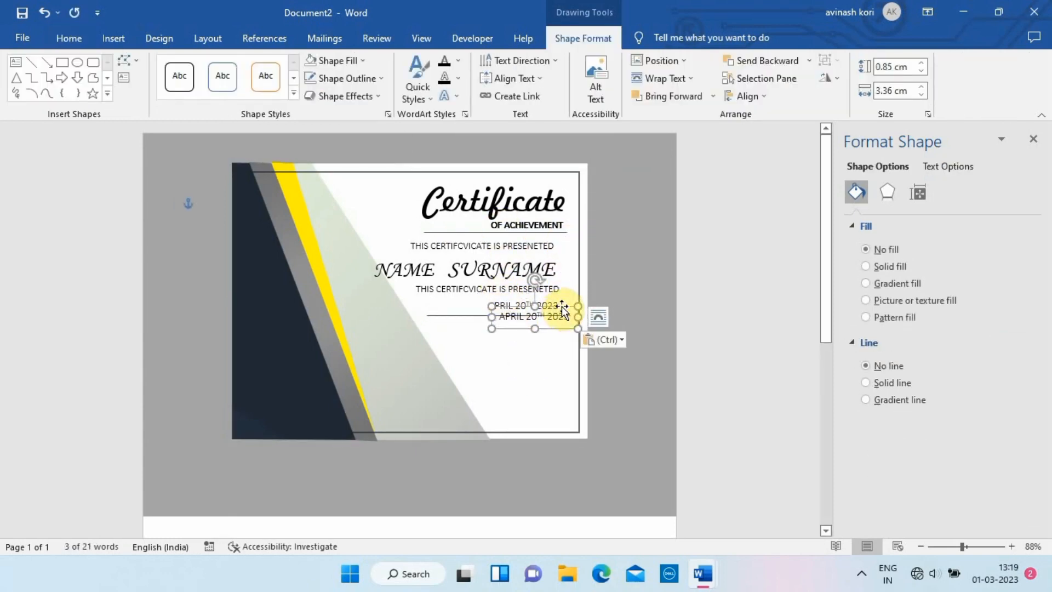
{"action": "left_click_drag", "start_coordinate": [501, 295], "coordinate": [469, 320], "text": "ctrl"}
{"action": "left_click", "coordinate": [526, 330]}
{"action": "key", "text": "BackSpace"}
{"action": "key", "text": "BackSpace"}
{"action": "key", "text": "BackSpace"}
{"action": "key", "text": "BackSpace"}
{"action": "key", "text": "BackSpace"}
{"action": "key", "text": "BackSpace"}
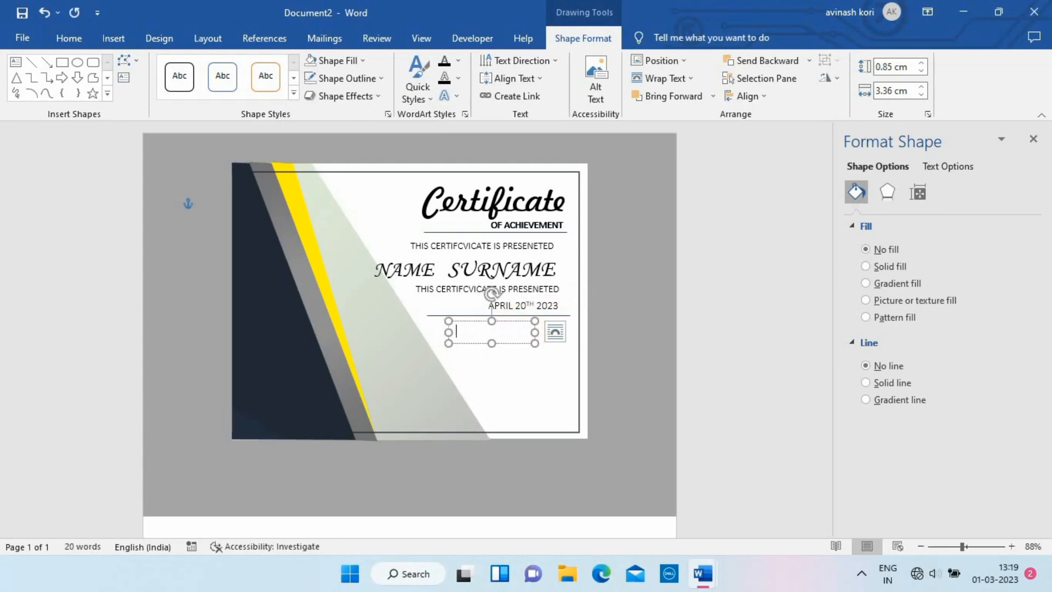
{"action": "type", "text": "AAVISHKAAR"}
Widen the channel-name box to about 8.83 cm, shift it under the lower line and make its text bold.
{"action": "left_click_drag", "start_coordinate": [534, 331], "coordinate": [674, 331]}
{"action": "left_click_drag", "start_coordinate": [604, 317], "coordinate": [537, 322]}
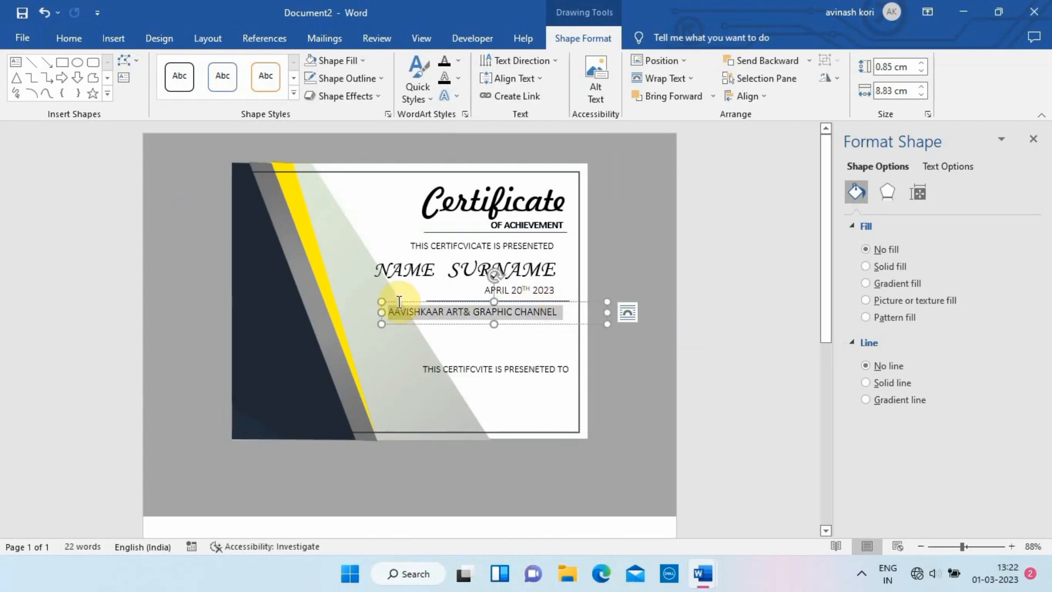
{"action": "left_click", "coordinate": [520, 375]}
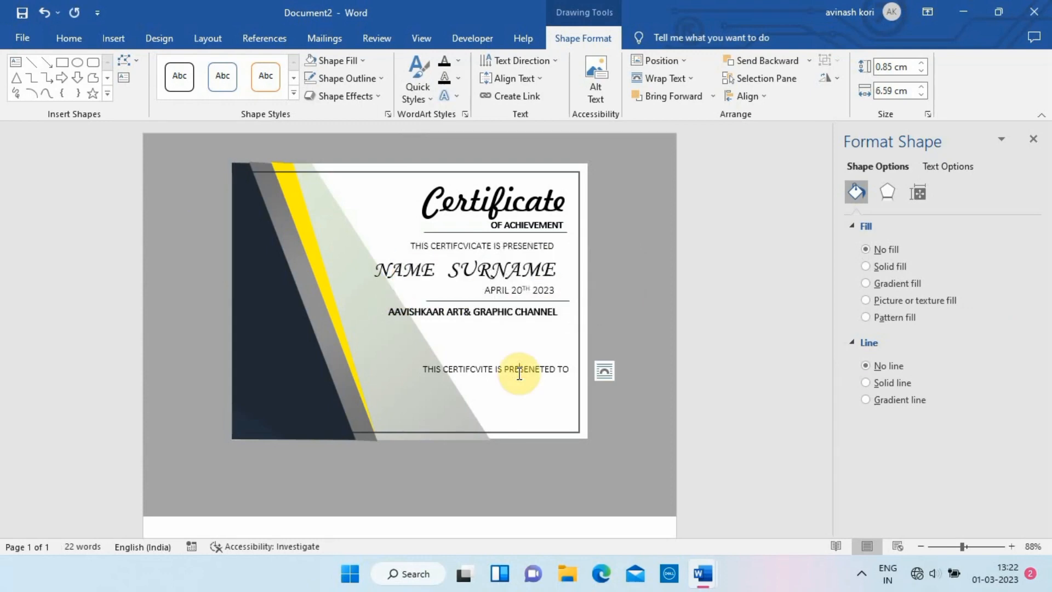
Change the font of "OF ACHIEVEMENT" to Calibri (Body).
{"action": "left_click_drag", "start_coordinate": [564, 226], "coordinate": [489, 226]}
{"action": "left_click", "coordinate": [561, 175]}
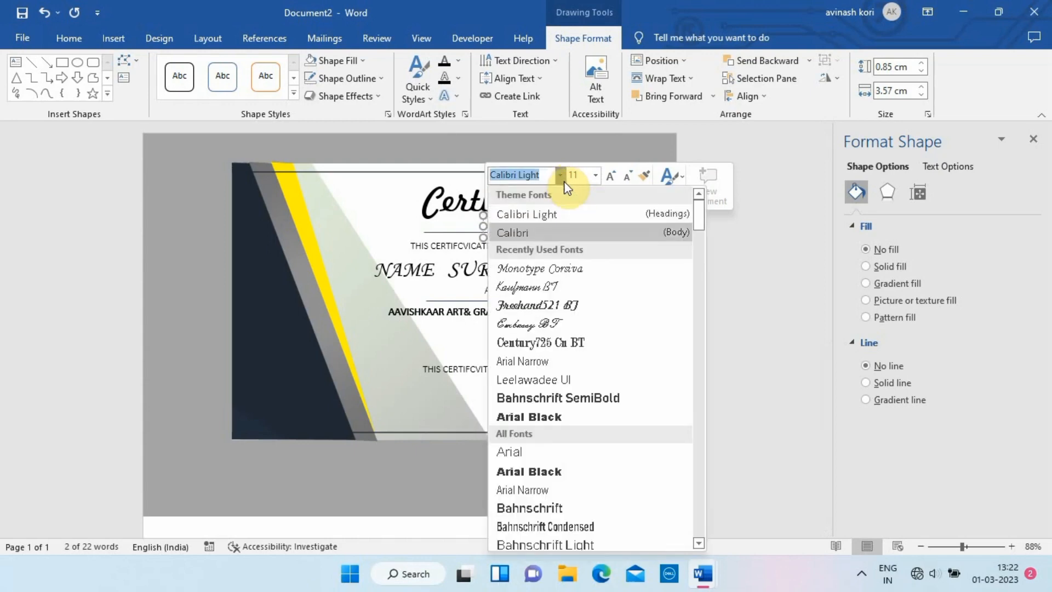
{"action": "left_click", "coordinate": [587, 229]}
{"action": "left_click", "coordinate": [657, 283]}
Set the presentation line above the name in Calibri (Body) and make it bold.
{"action": "left_click", "coordinate": [556, 244]}
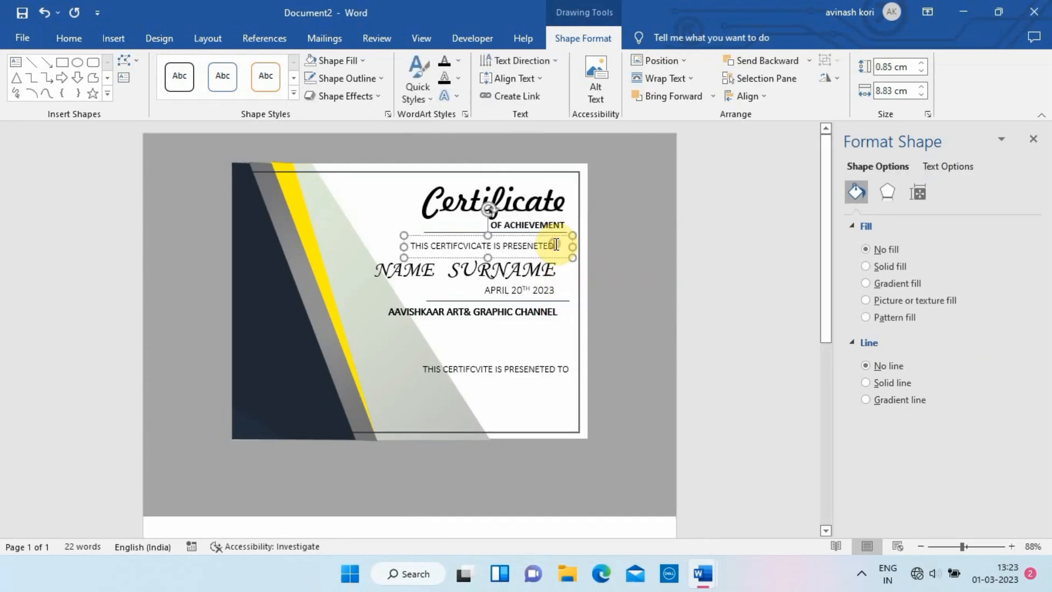
{"action": "left_click_drag", "start_coordinate": [556, 244], "coordinate": [402, 241]}
{"action": "left_click", "coordinate": [476, 195]}
{"action": "left_click", "coordinate": [504, 252]}
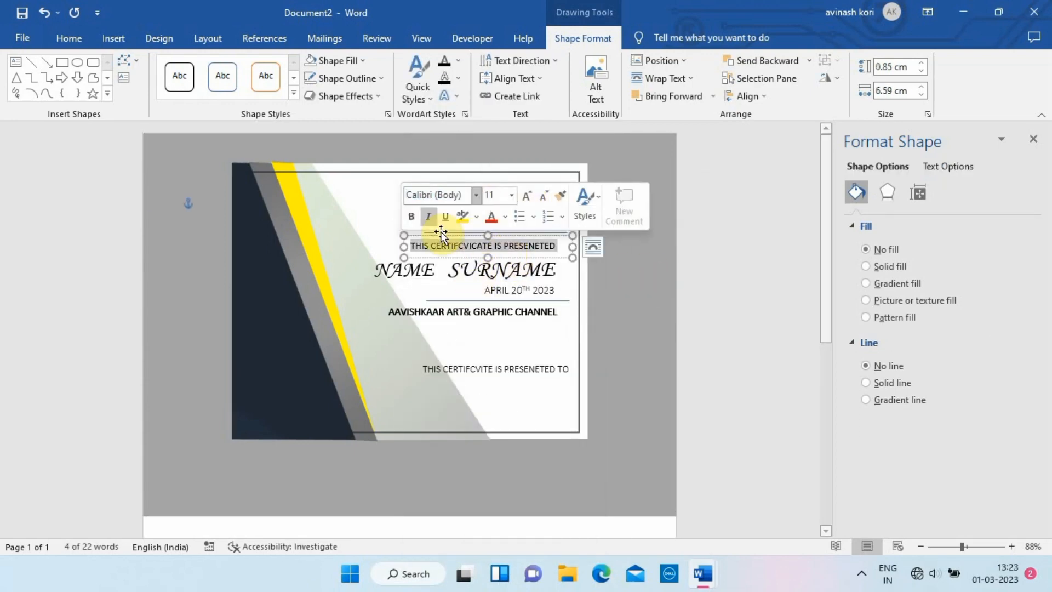
{"action": "left_click", "coordinate": [490, 273]}
Change the font of the channel-name line to Calibri (Body).
{"action": "left_click_drag", "start_coordinate": [561, 311], "coordinate": [351, 311]}
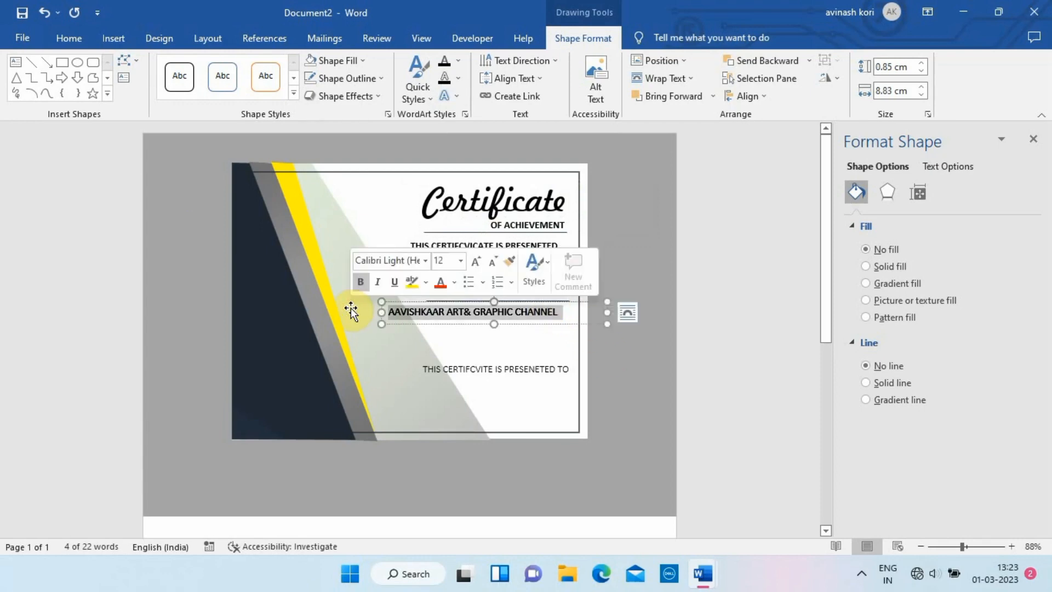
{"action": "left_click", "coordinate": [395, 260]}
{"action": "left_click", "coordinate": [426, 260]}
{"action": "left_click", "coordinate": [431, 319]}
{"action": "left_click", "coordinate": [456, 344]}
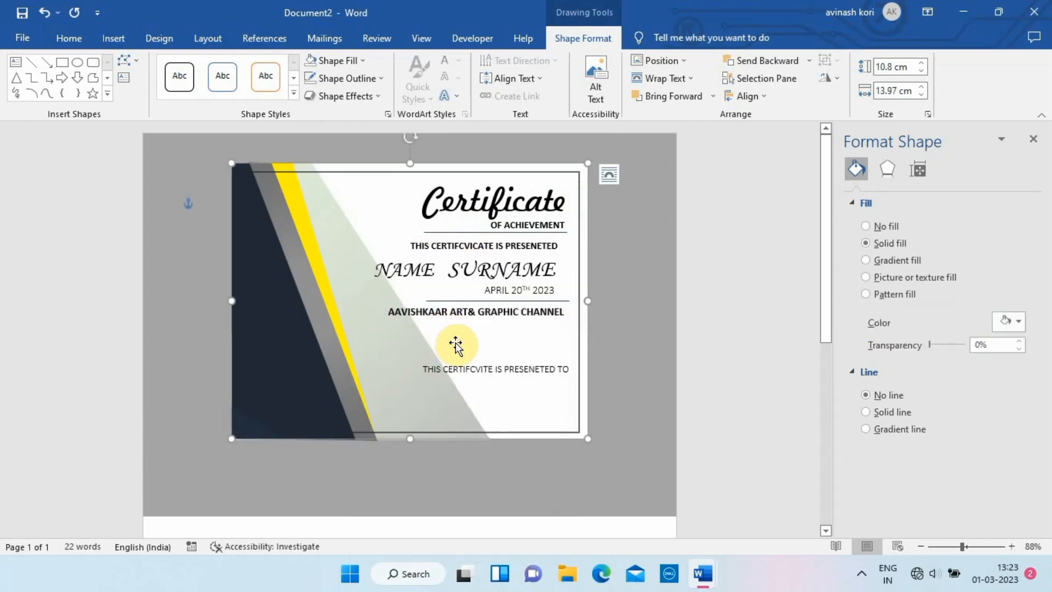
Change the font of the date line to Calibri (Body).
{"action": "left_click_drag", "start_coordinate": [563, 288], "coordinate": [444, 293]}
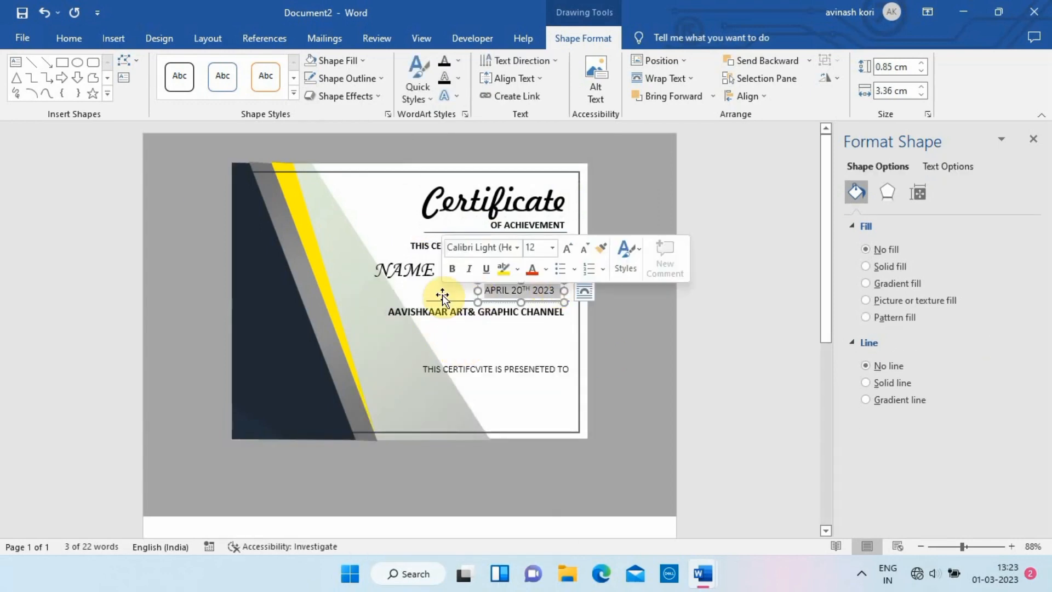
{"action": "left_click", "coordinate": [518, 248]}
{"action": "left_click", "coordinate": [485, 305]}
{"action": "left_click", "coordinate": [483, 335]}
{"action": "left_click", "coordinate": [469, 317]}
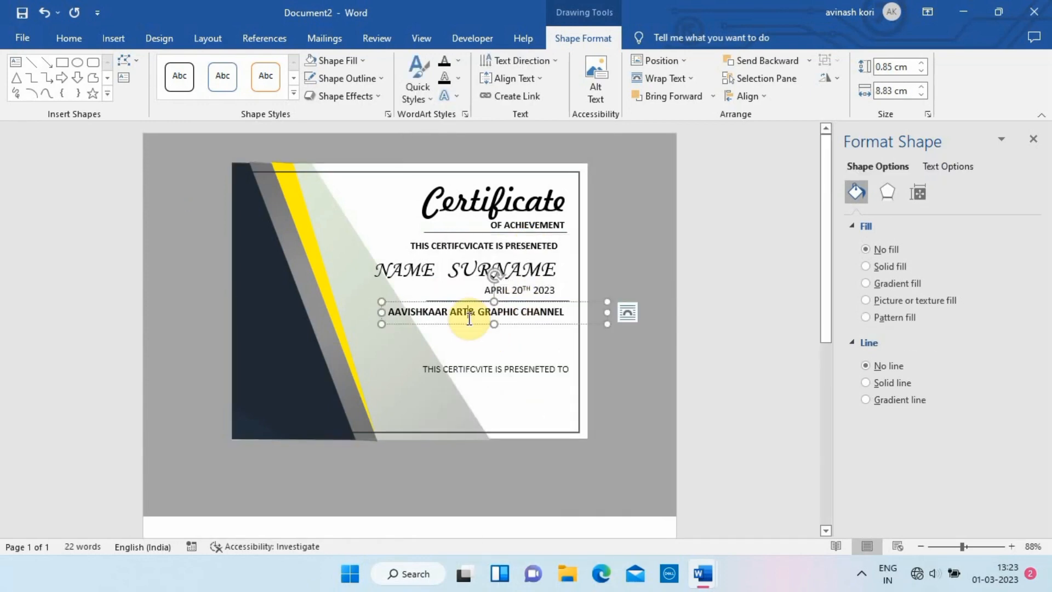
{"action": "left_click_drag", "start_coordinate": [383, 311], "coordinate": [359, 312]}
{"action": "left_click", "coordinate": [44, 11]}
{"action": "left_click", "coordinate": [44, 11]}
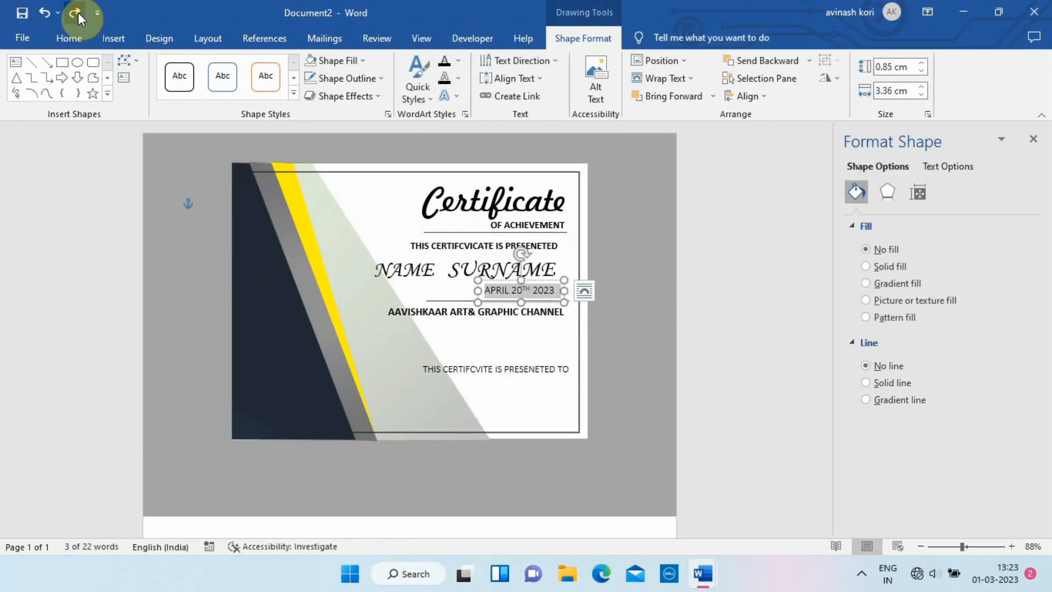
{"action": "left_click", "coordinate": [77, 12]}
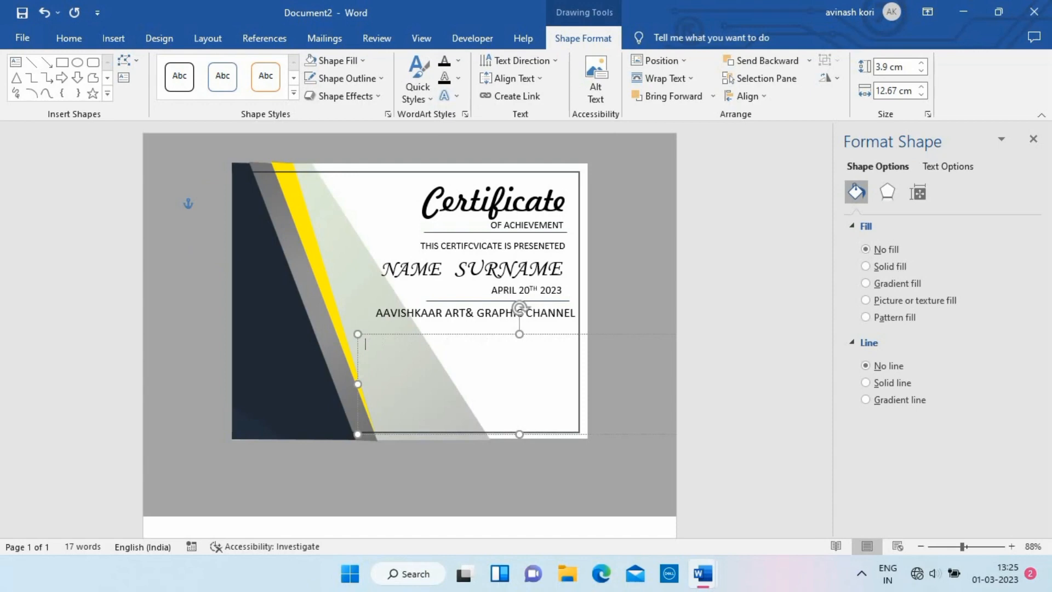
Enter a sample paragraph below the channel name, starting "Here enter more text related to your institute certifications" and ending "Tutorial purposes only.".
{"action": "type", "text": "Here enter more text related to your institute certifications and"}
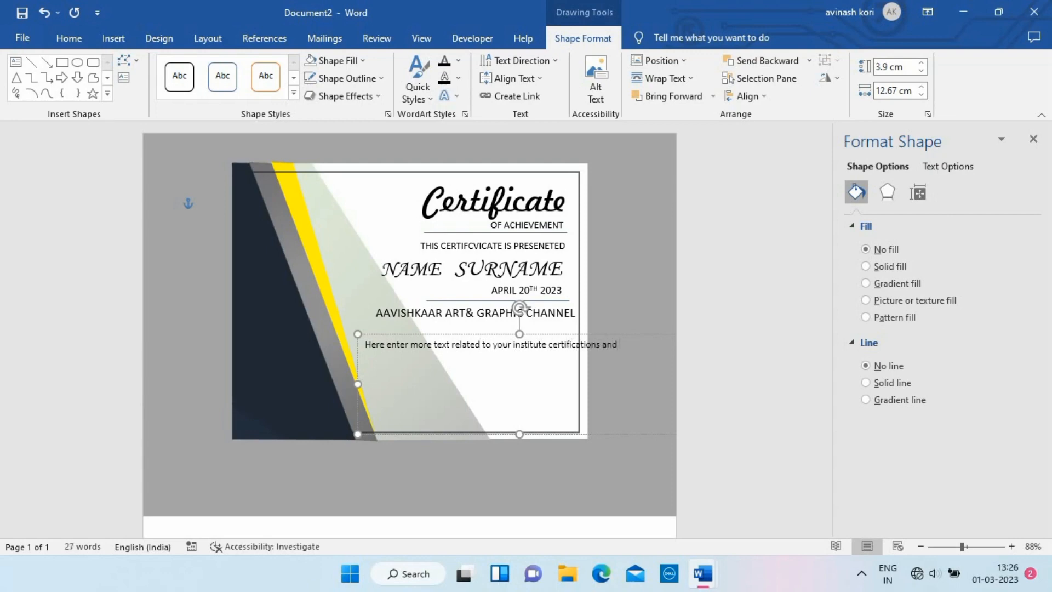
{"action": "type", "text": "ach"}
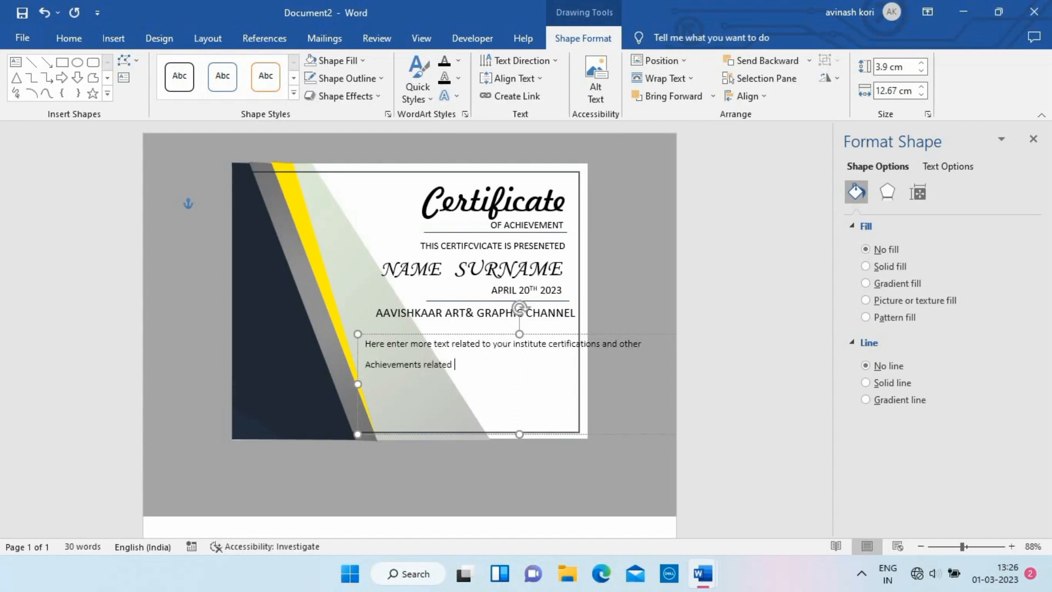
{"action": "type", "text": " So"}
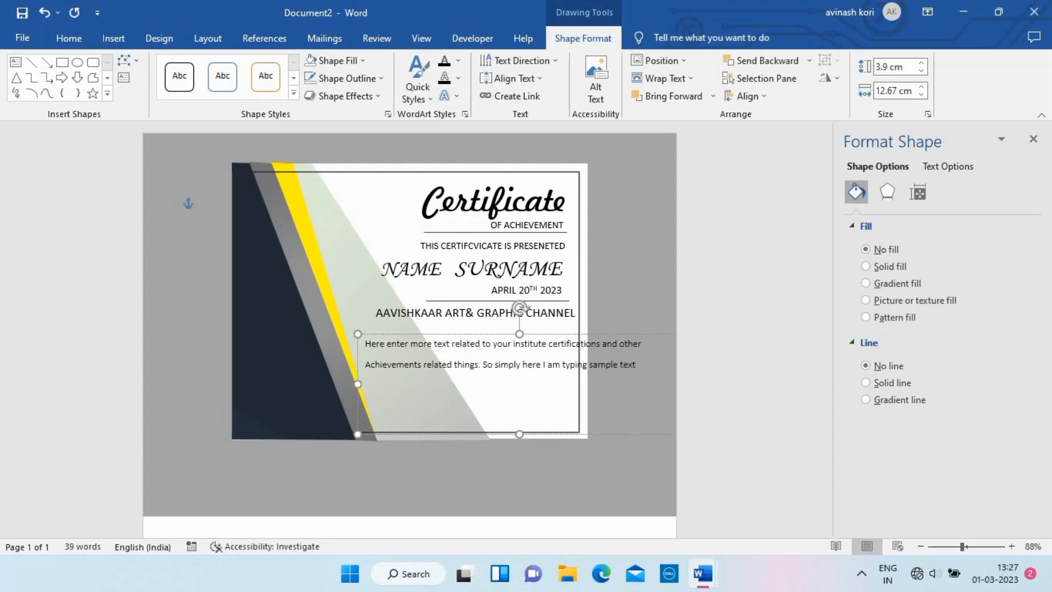
{"action": "key", "text": "Return"}
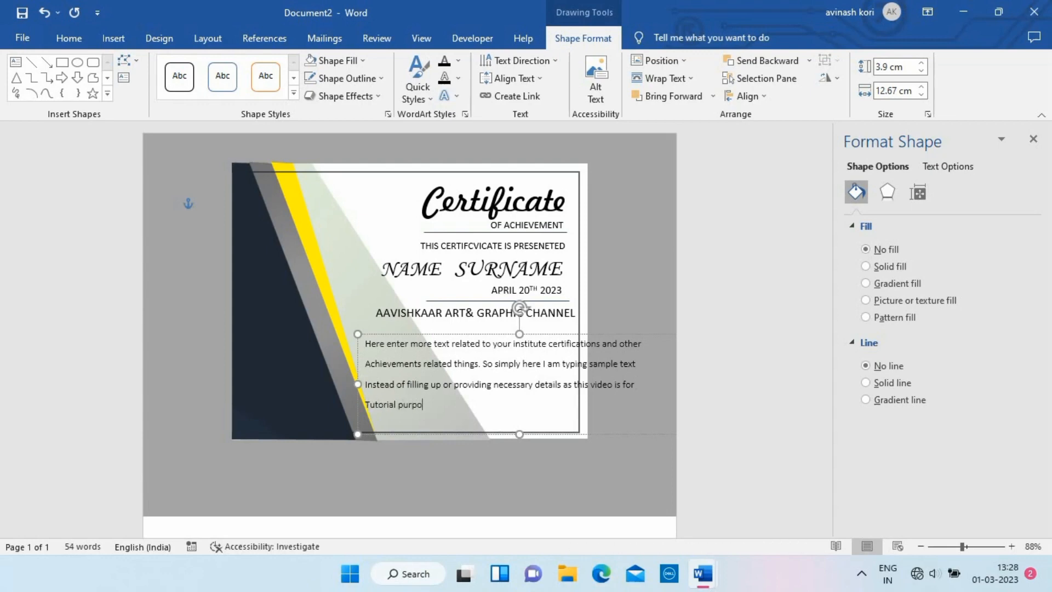
{"action": "type", "text": "."}
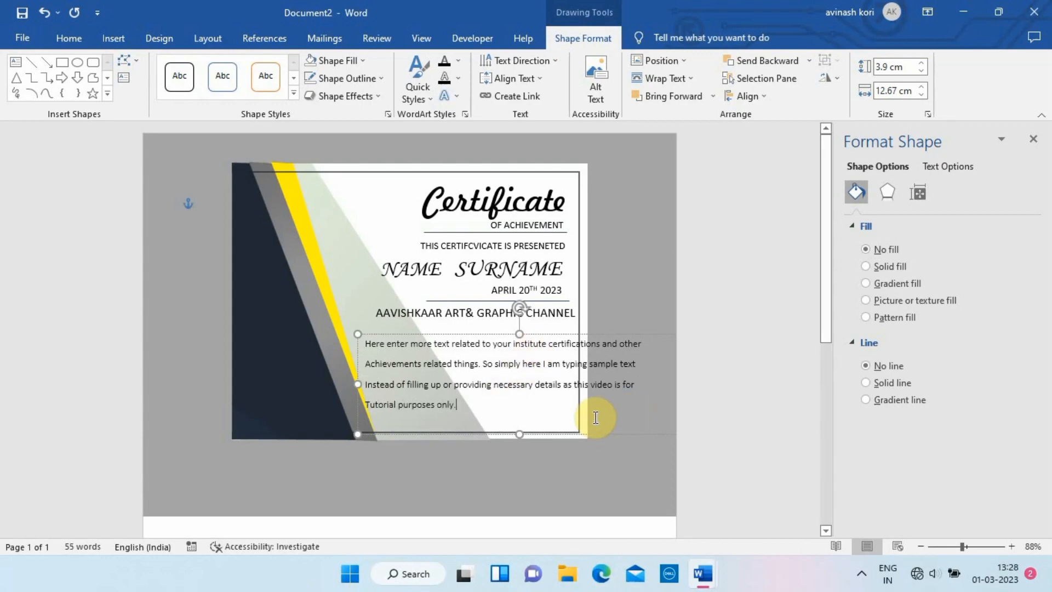
Set the sample paragraph in Calibri (Body) and fit its text box inside the certificate's inner border.
{"action": "left_click_drag", "start_coordinate": [550, 334], "coordinate": [499, 333]}
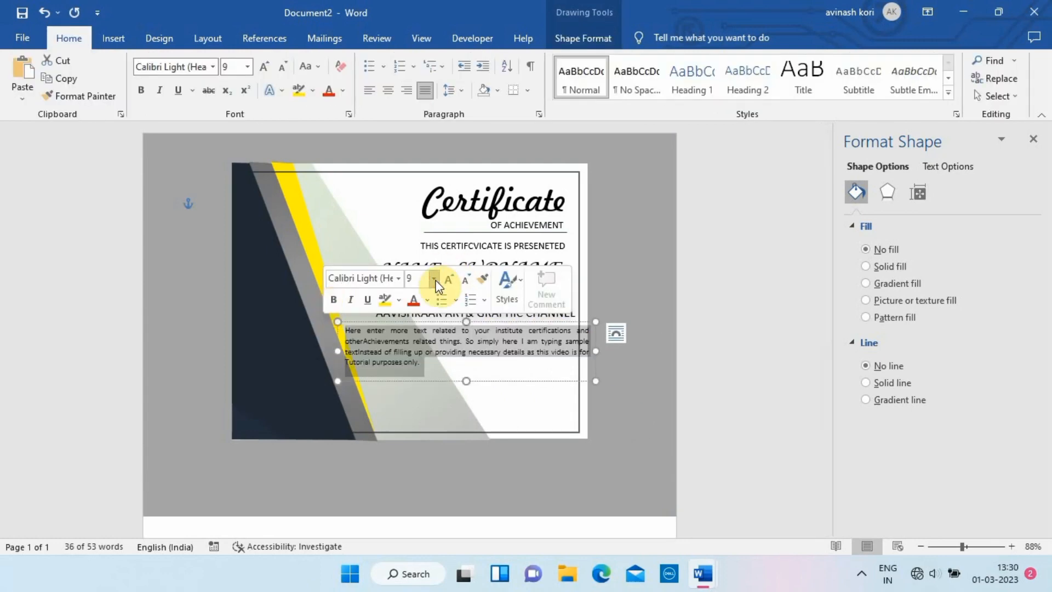
{"action": "left_click", "coordinate": [398, 277]}
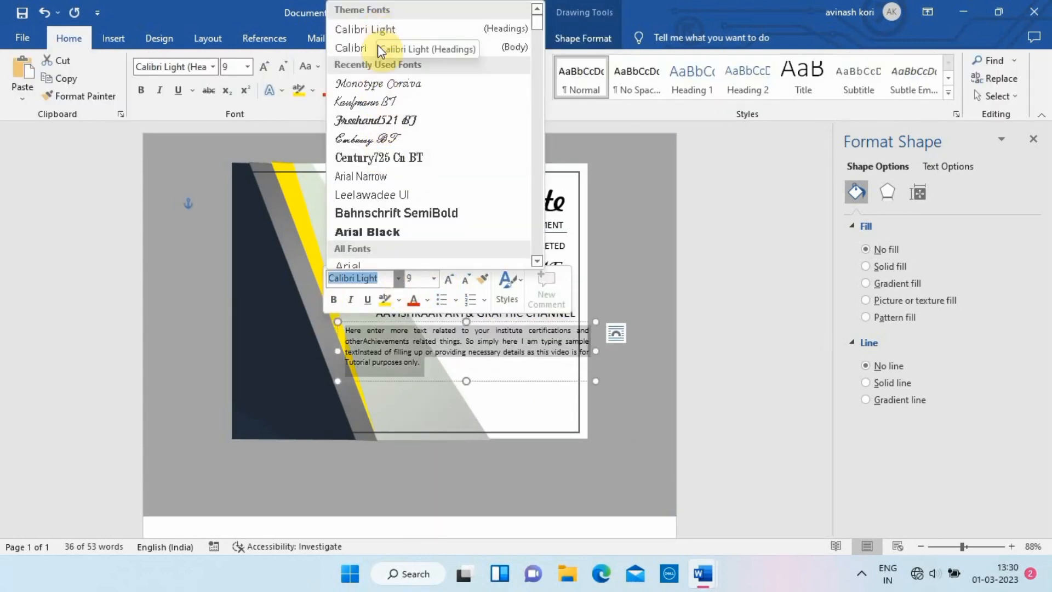
{"action": "left_click", "coordinate": [357, 48]}
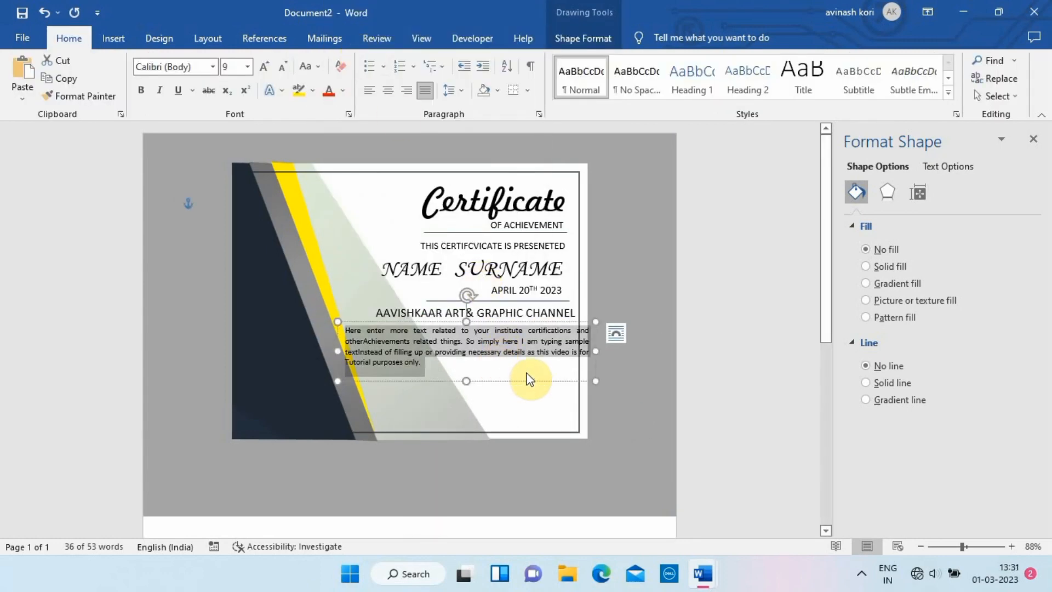
{"action": "left_click_drag", "start_coordinate": [596, 350], "coordinate": [574, 355]}
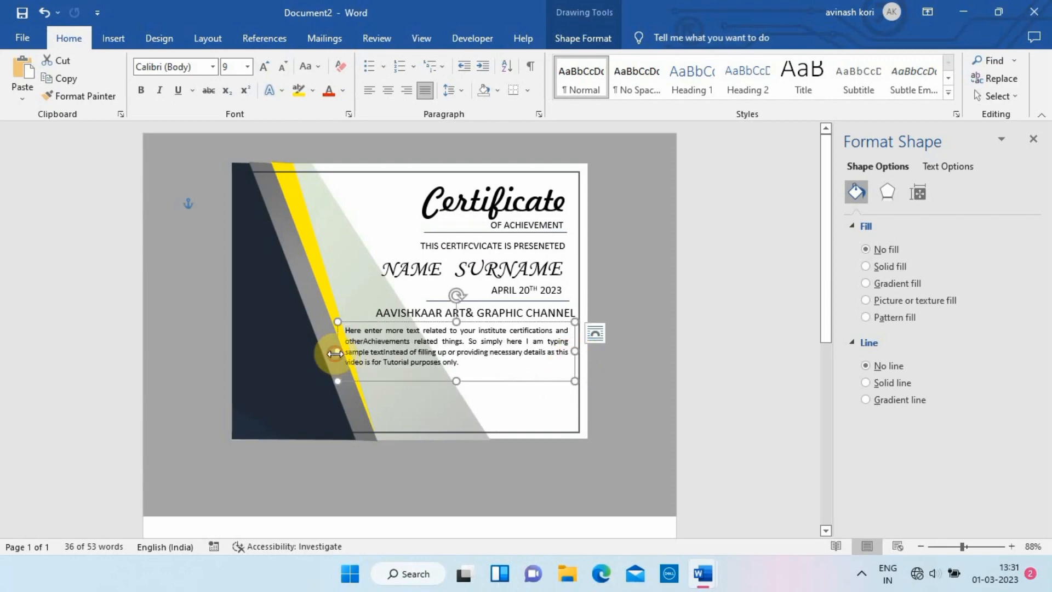
{"action": "left_click_drag", "start_coordinate": [337, 351], "coordinate": [349, 353]}
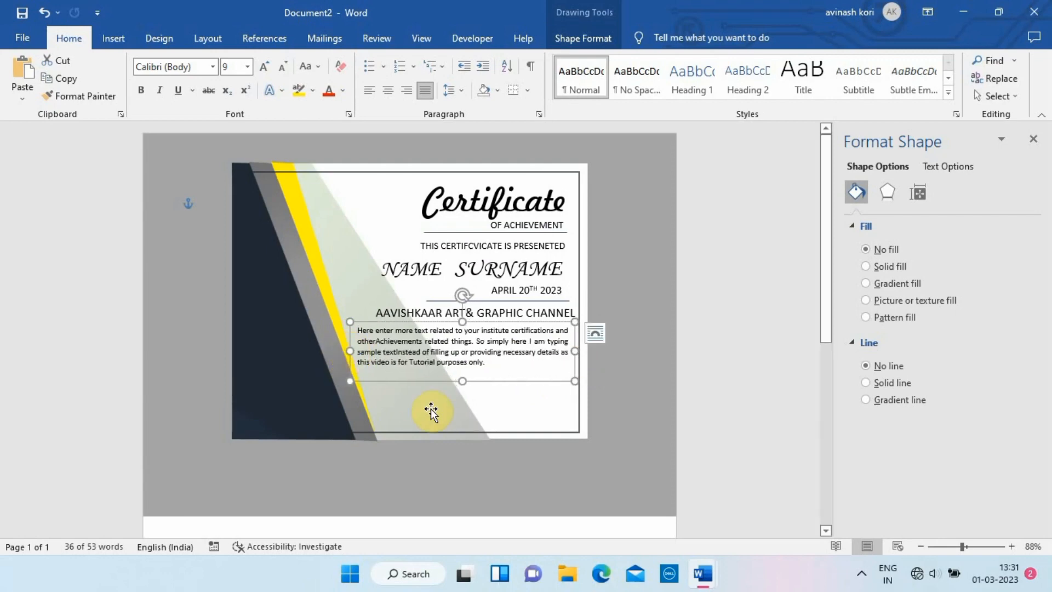
Place a copy of the divider line under the date near the certificate's lower edge, beneath the sample paragraph.
{"action": "left_click", "coordinate": [430, 411]}
{"action": "left_click", "coordinate": [430, 298]}
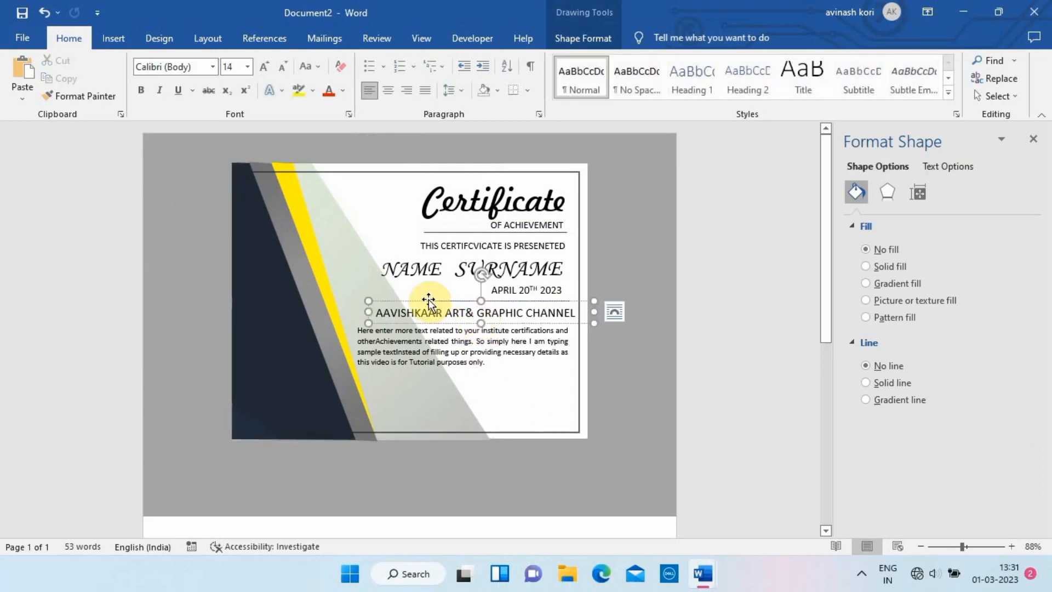
{"action": "left_click", "coordinate": [504, 300]}
{"action": "left_click_drag", "start_coordinate": [551, 299], "coordinate": [423, 409]}
Duplicate the date text box below the lower-right line, change its text to "SIGNATURE" and centre it there.
{"action": "left_click", "coordinate": [533, 289]}
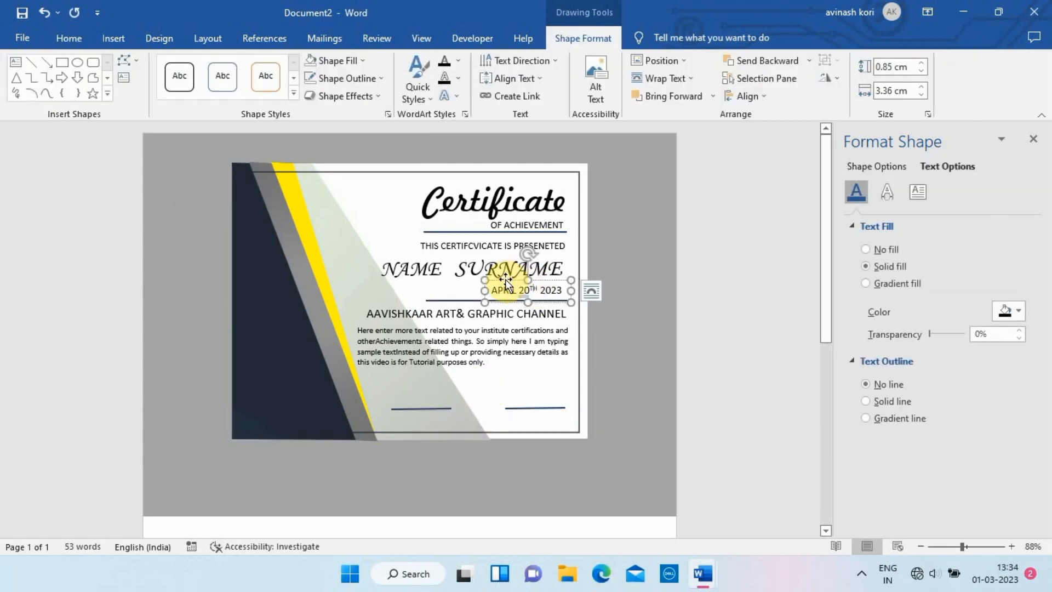
{"action": "key", "text": "ctrl+c"}
{"action": "key", "text": "ctrl+v"}
{"action": "left_click_drag", "start_coordinate": [556, 290], "coordinate": [554, 412]}
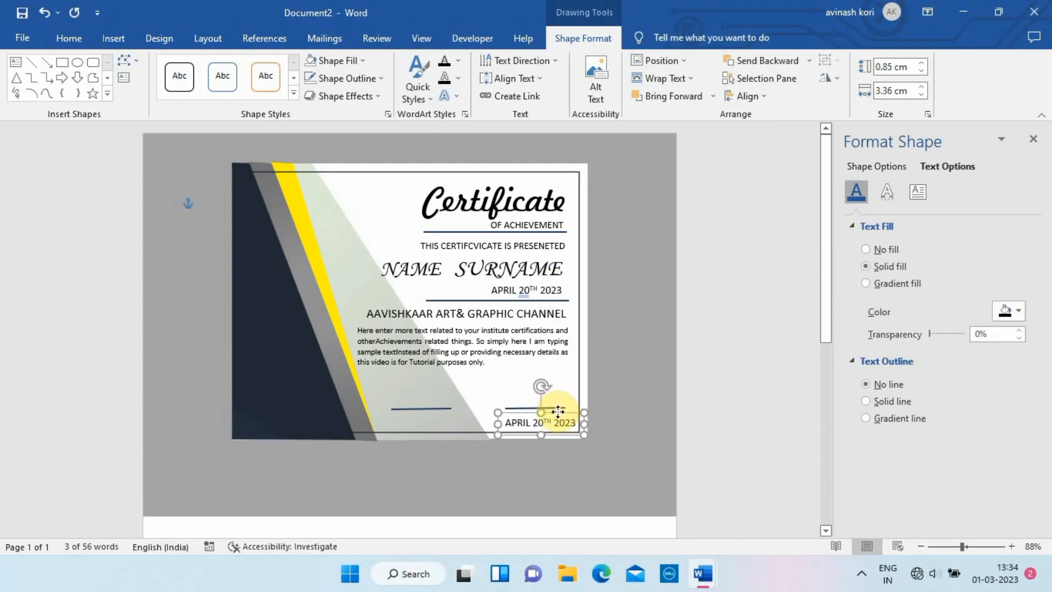
{"action": "type", "text": "Si"}
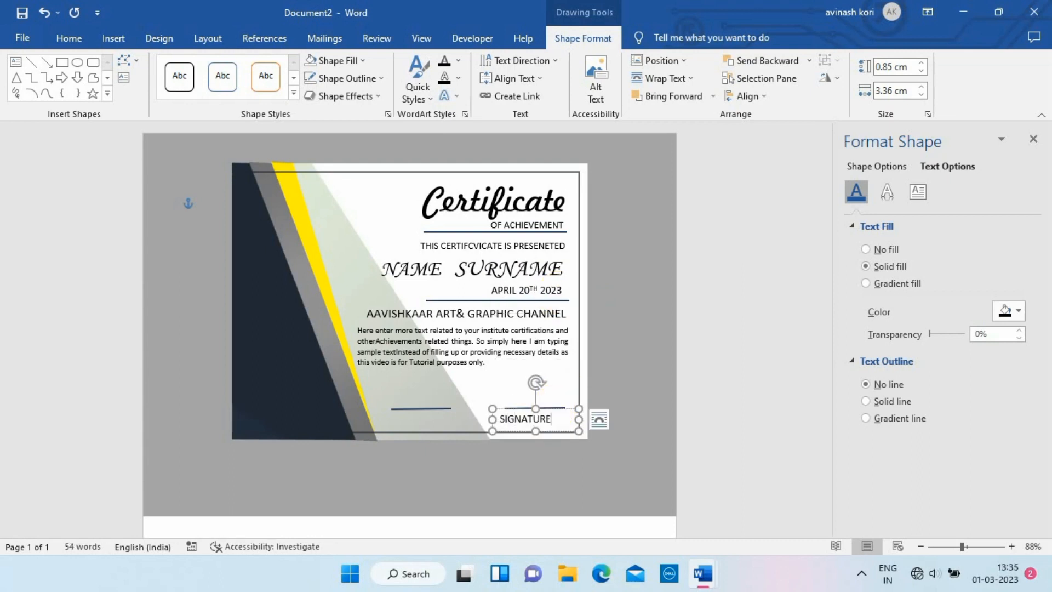
{"action": "left_click_drag", "start_coordinate": [517, 407], "coordinate": [526, 408]}
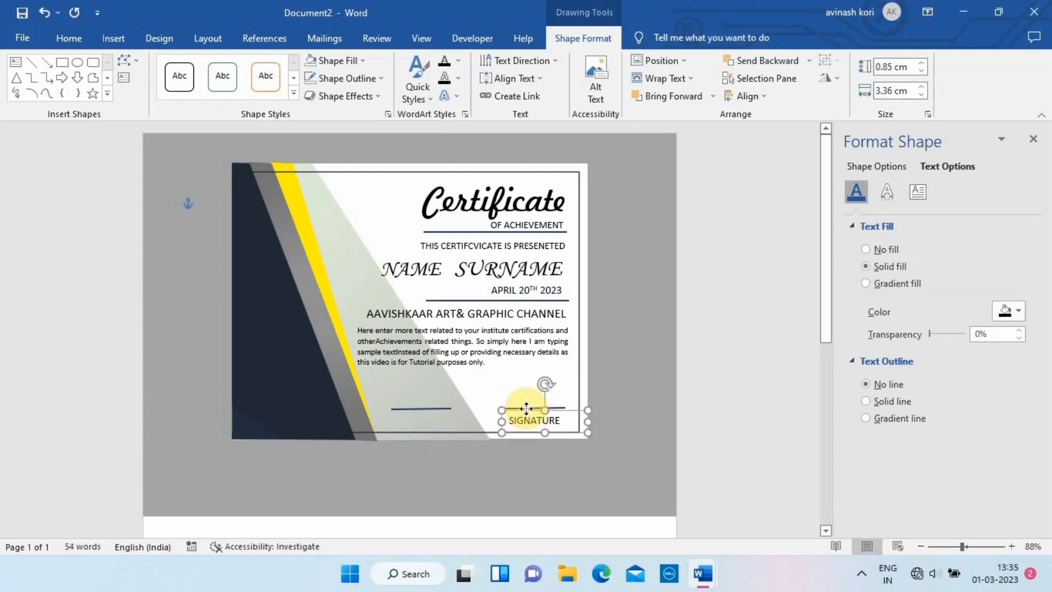
Duplicate the "SIGNATURE" label below the lower-left line, change its text to "DATE" and centre it there.
{"action": "key", "text": "ctrl+c"}
{"action": "key", "text": "ctrl+v"}
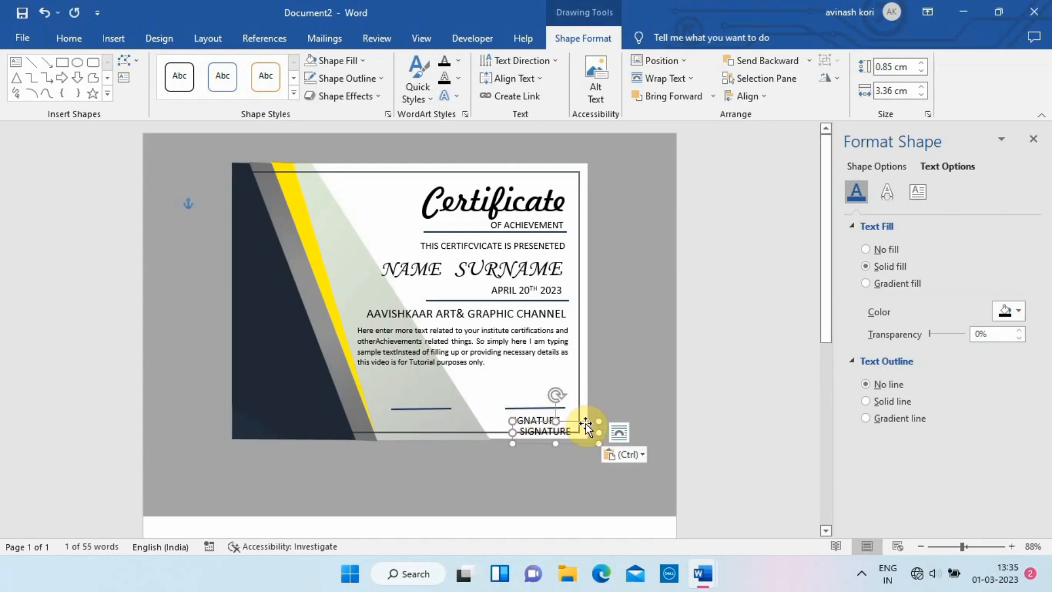
{"action": "mouse_move", "coordinate": [527, 409]}
{"action": "left_mouse_down"}
{"action": "mouse_move", "coordinate": [457, 410]}
{"action": "mouse_move", "coordinate": [485, 416]}
{"action": "left_mouse_up"}
{"action": "left_click", "coordinate": [446, 418]}
{"action": "type", "text": "DATE"}
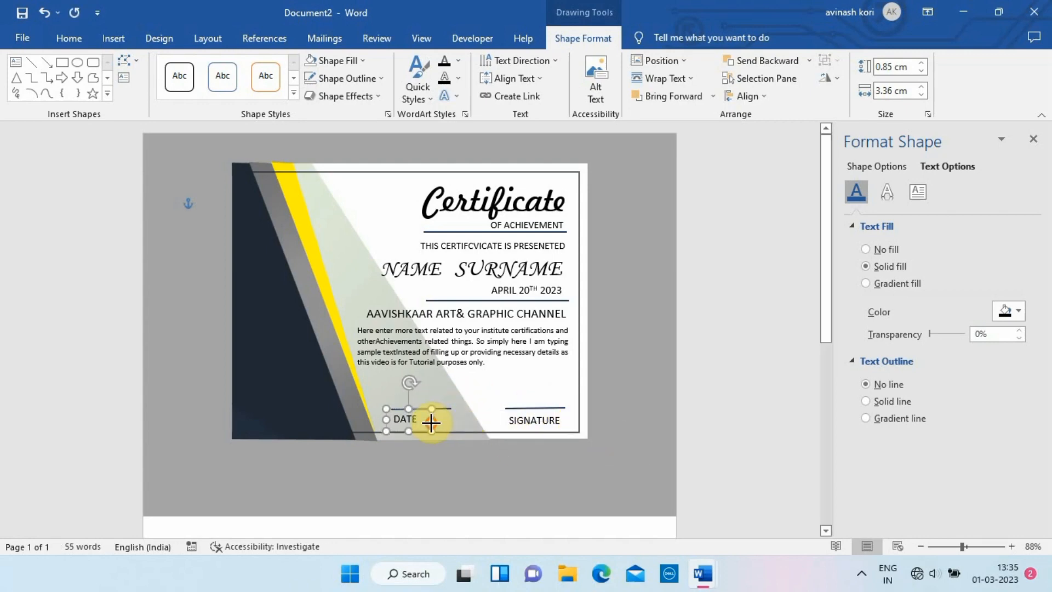
{"action": "left_click", "coordinate": [476, 411]}
{"action": "left_click", "coordinate": [472, 407]}
Adjust the end of the short line above "DATE" so that the line sits level.
{"action": "left_click", "coordinate": [451, 411]}
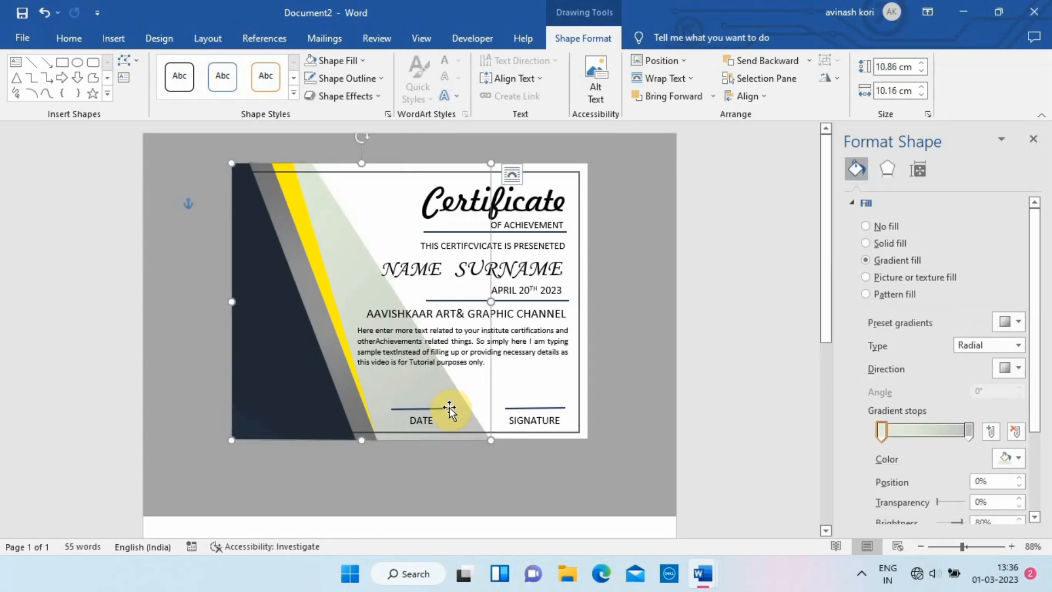
{"action": "left_click", "coordinate": [441, 409]}
{"action": "left_click_drag", "start_coordinate": [440, 409], "coordinate": [440, 410]}
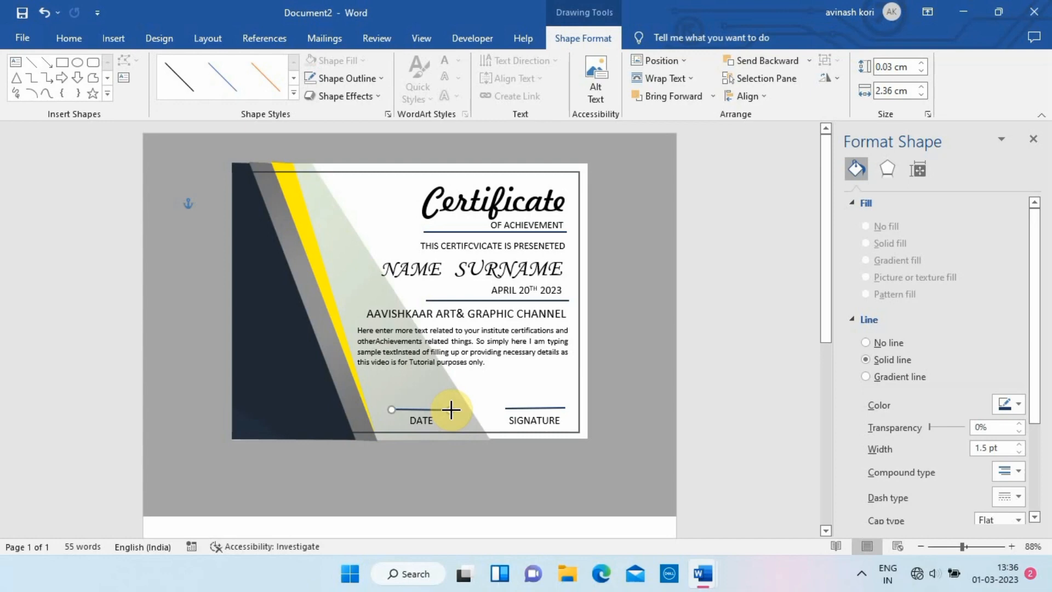
{"action": "left_click", "coordinate": [458, 481]}
Draw a star-shaped seal about 2.93 cm across over the slanted stripes in the certificate's upper-left area.
{"action": "left_click", "coordinate": [114, 38]}
{"action": "left_click", "coordinate": [222, 59]}
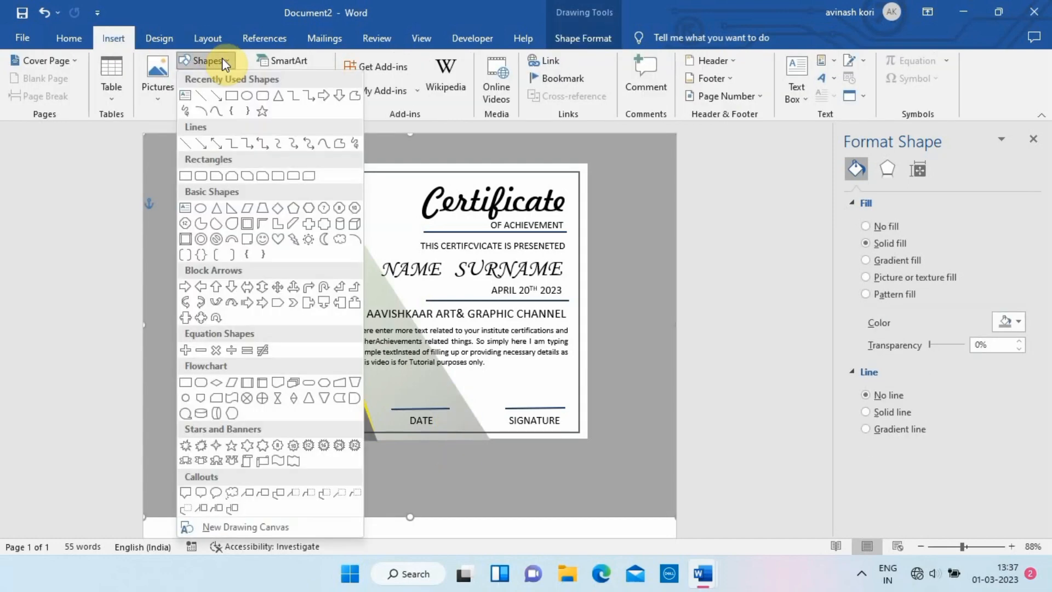
{"action": "left_click", "coordinate": [262, 445]}
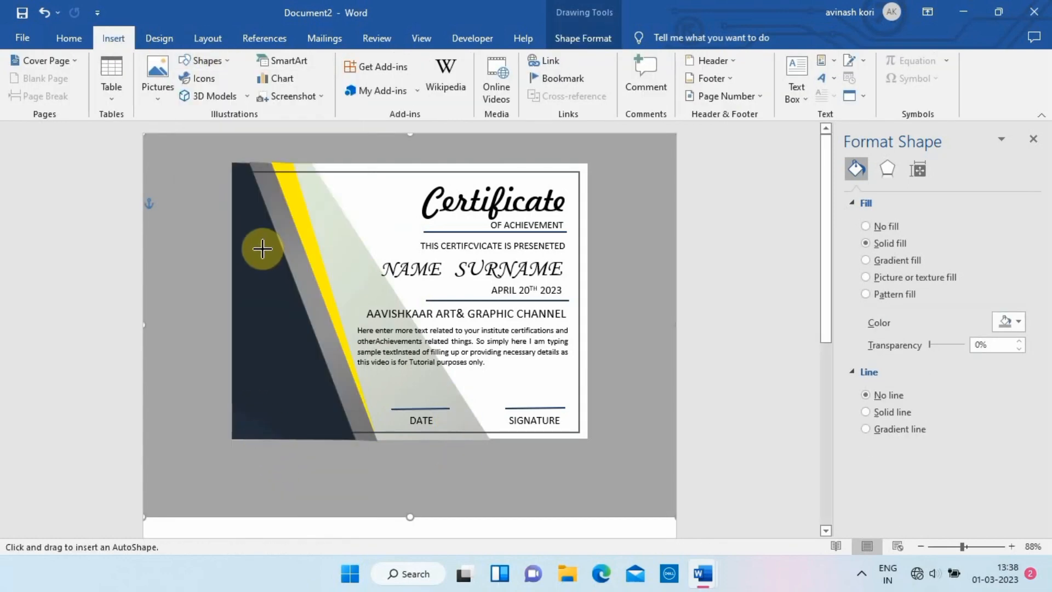
{"action": "left_click_drag", "start_coordinate": [258, 196], "coordinate": [333, 273]}
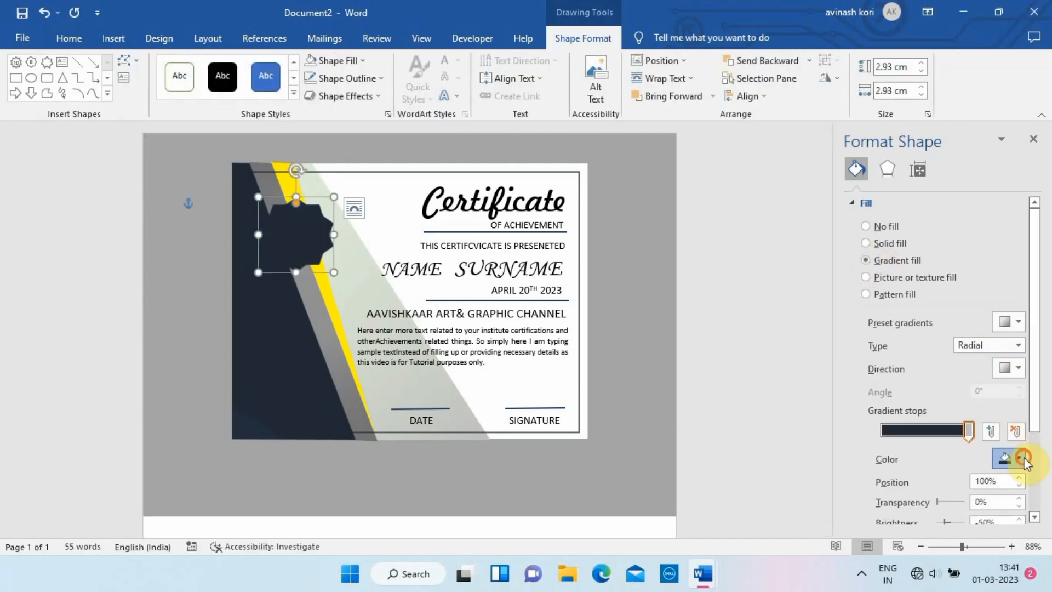
Recolour the star seal's gradient fill to a gold tone.
{"action": "left_click", "coordinate": [1022, 457]}
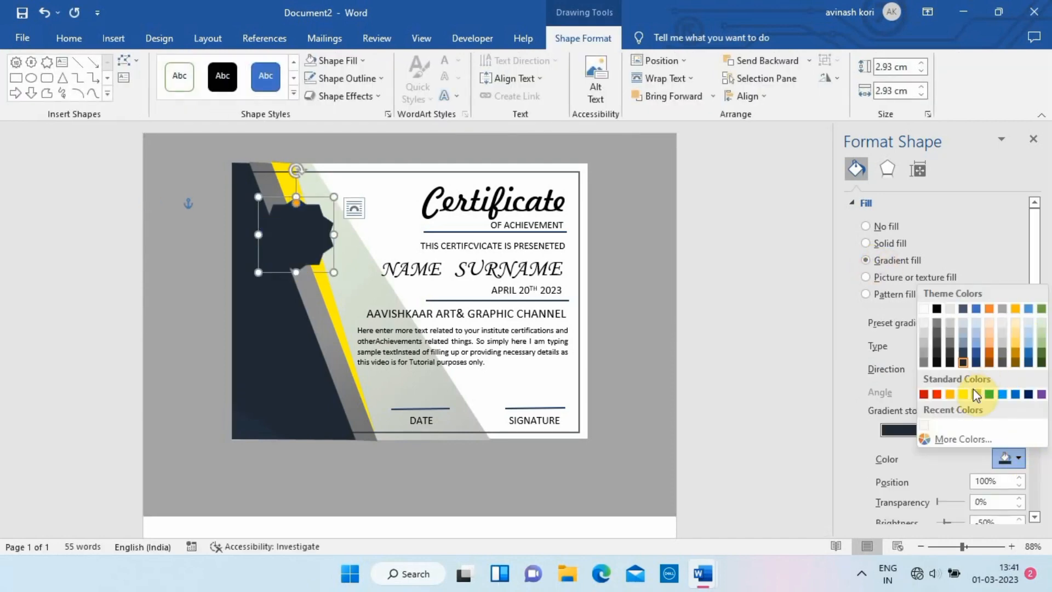
{"action": "left_click", "coordinate": [973, 391]}
{"action": "left_click", "coordinate": [1019, 458]}
{"action": "left_click", "coordinate": [961, 392]}
{"action": "left_click", "coordinate": [1011, 459]}
{"action": "left_click", "coordinate": [951, 392]}
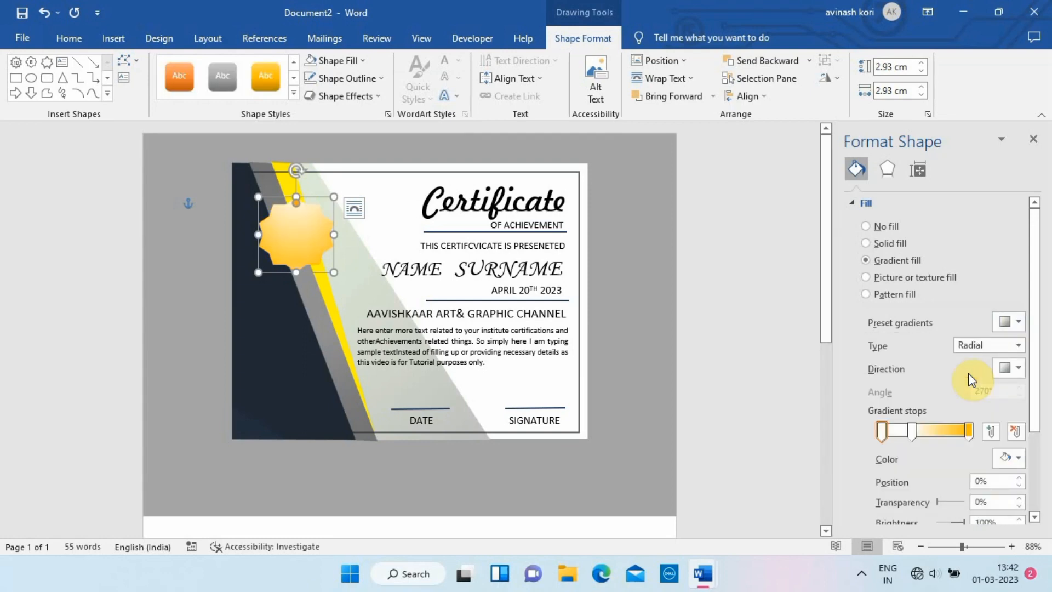
Draw a circle over the star seal and fit it inside the star, about 2.18 cm across.
{"action": "left_click", "coordinate": [109, 93]}
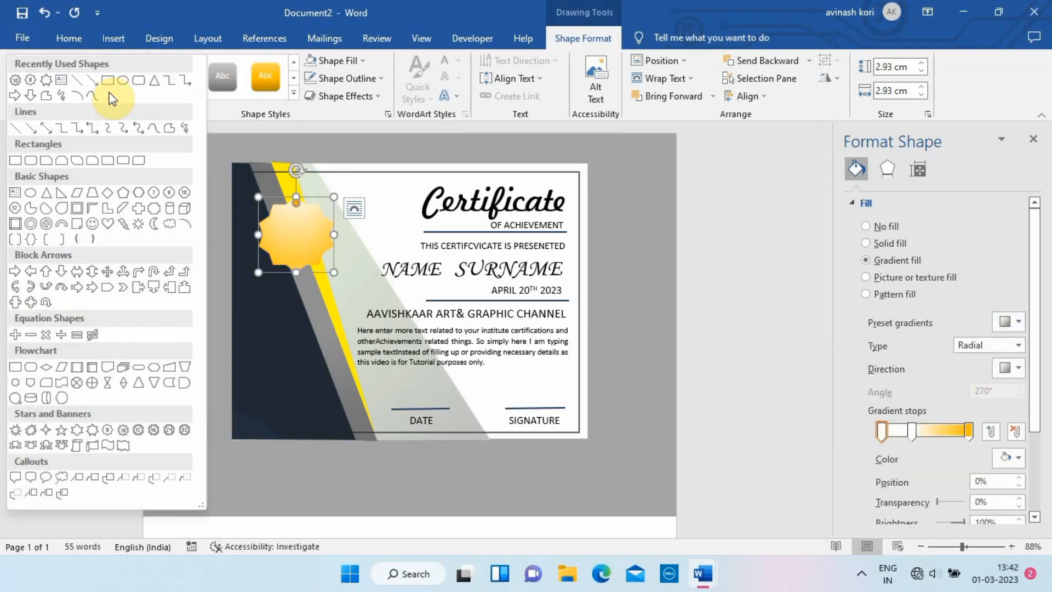
{"action": "left_click", "coordinate": [30, 223]}
{"action": "left_click_drag", "start_coordinate": [275, 219], "coordinate": [343, 286]}
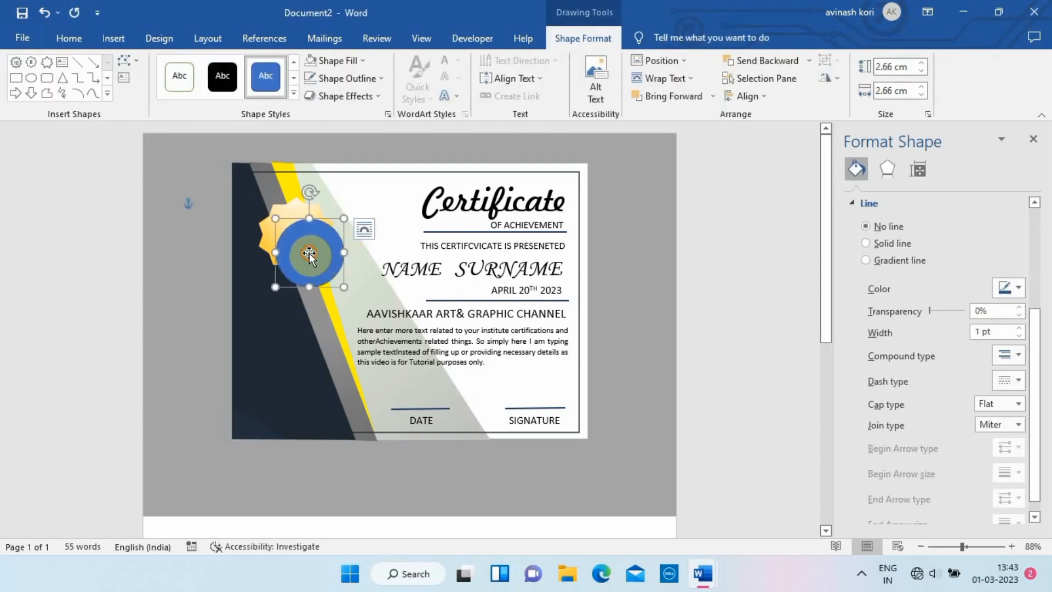
{"action": "left_click_drag", "start_coordinate": [310, 253], "coordinate": [306, 228]}
{"action": "mouse_move", "coordinate": [339, 193]}
{"action": "left_mouse_down"}
{"action": "mouse_move", "coordinate": [318, 214]}
{"action": "mouse_move", "coordinate": [324, 206]}
{"action": "left_mouse_up"}
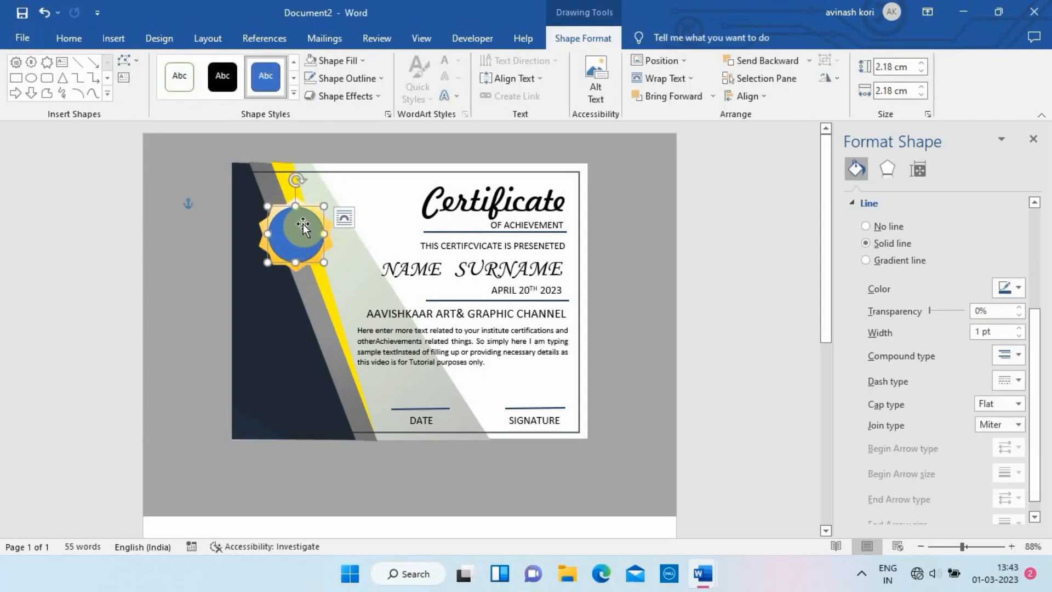
Remove the outline of the circle on the seal and fill it with solid black.
{"action": "left_click", "coordinate": [239, 258]}
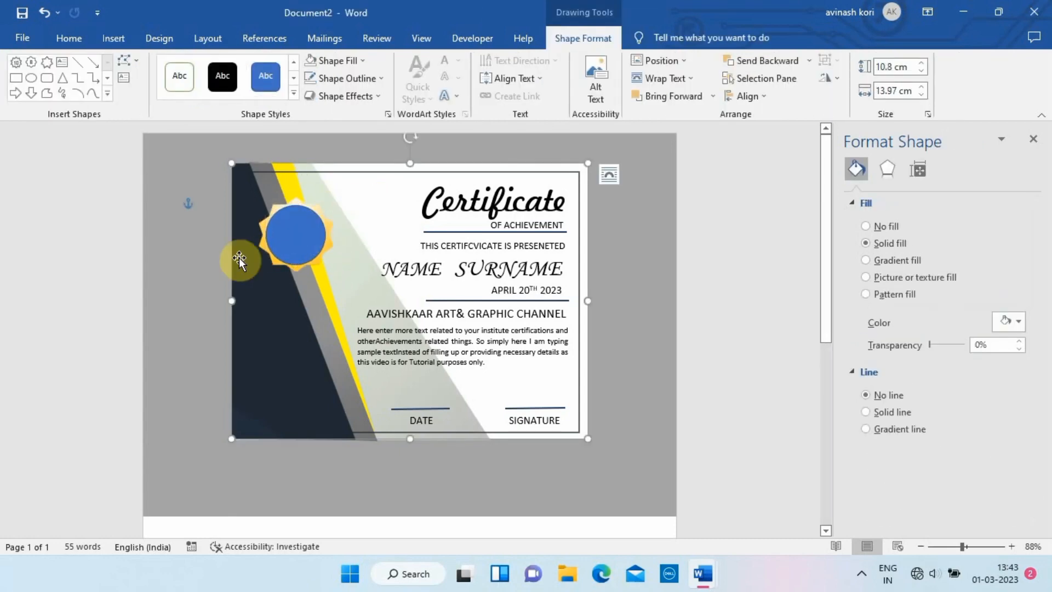
{"action": "left_click", "coordinate": [292, 241]}
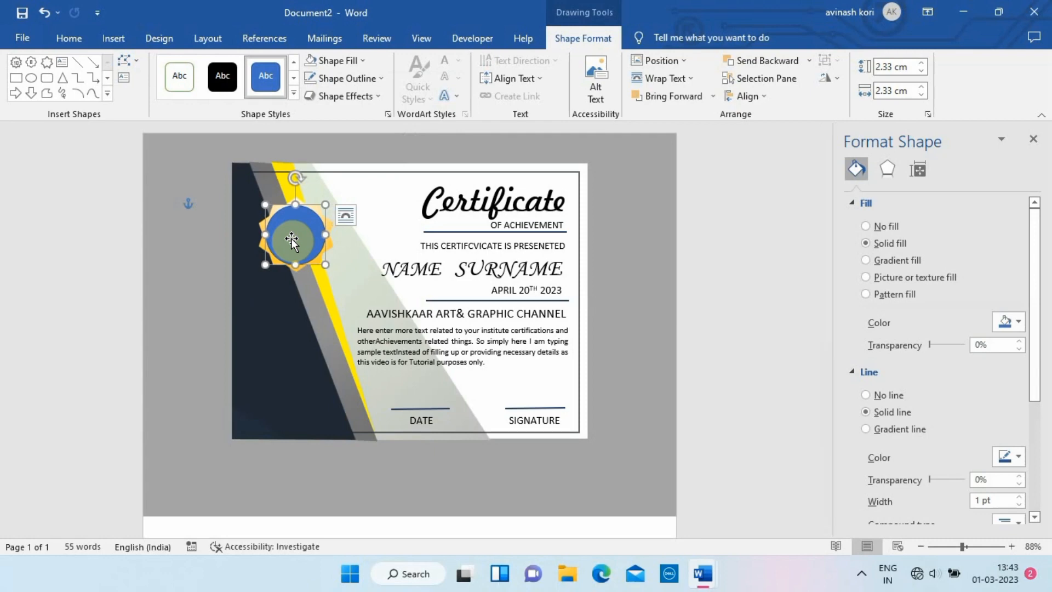
{"action": "left_click", "coordinate": [866, 395]}
{"action": "left_click", "coordinate": [1008, 322]}
{"action": "left_click", "coordinate": [941, 357]}
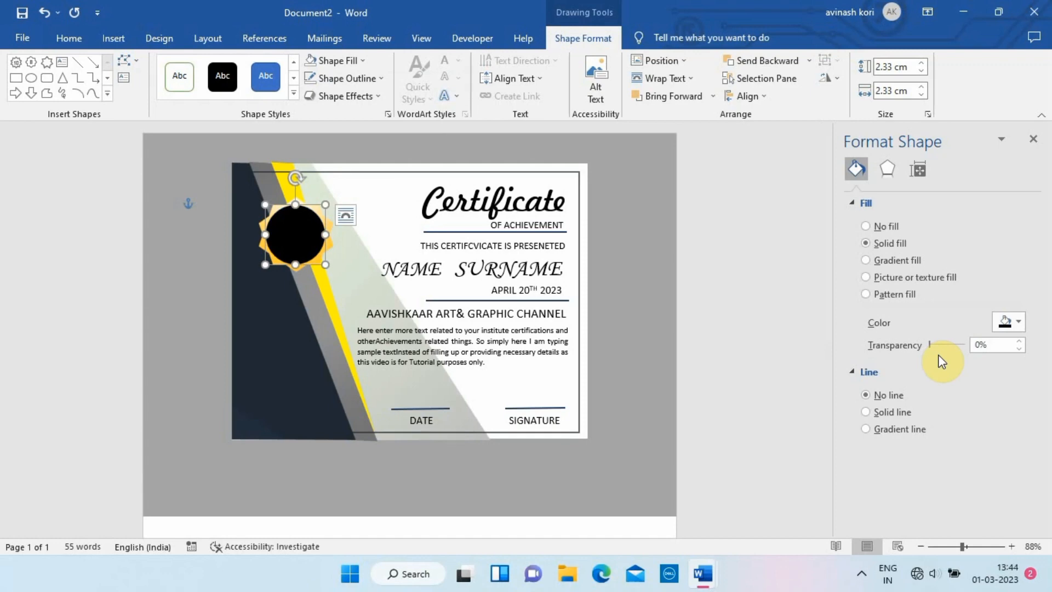
Duplicate the seal's black circle as an unfilled ring with a 1.5 pt gradient outline.
{"action": "key", "text": "ctrl+v"}
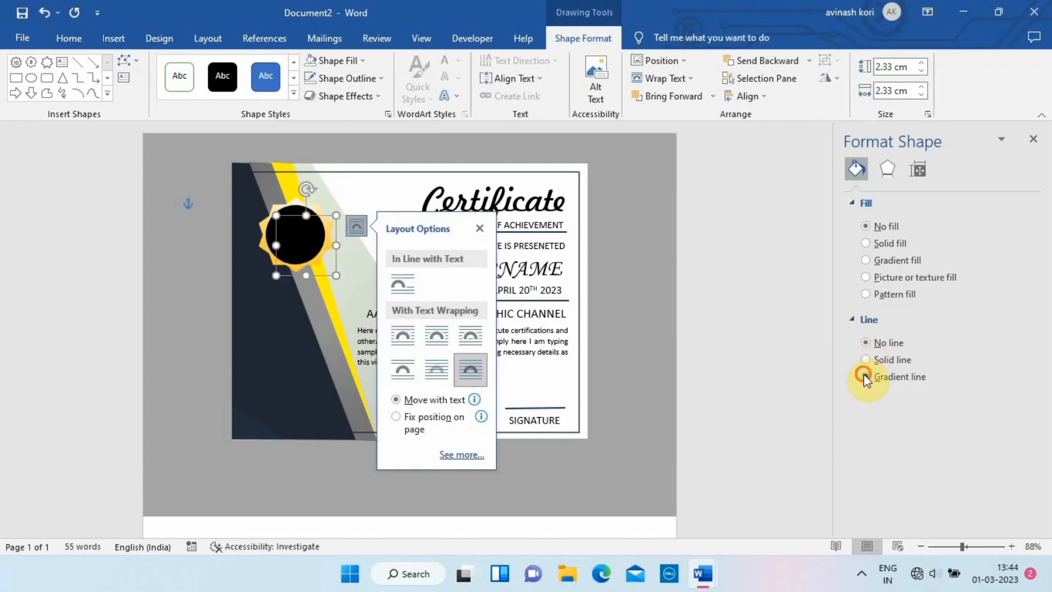
{"action": "left_click", "coordinate": [864, 377]}
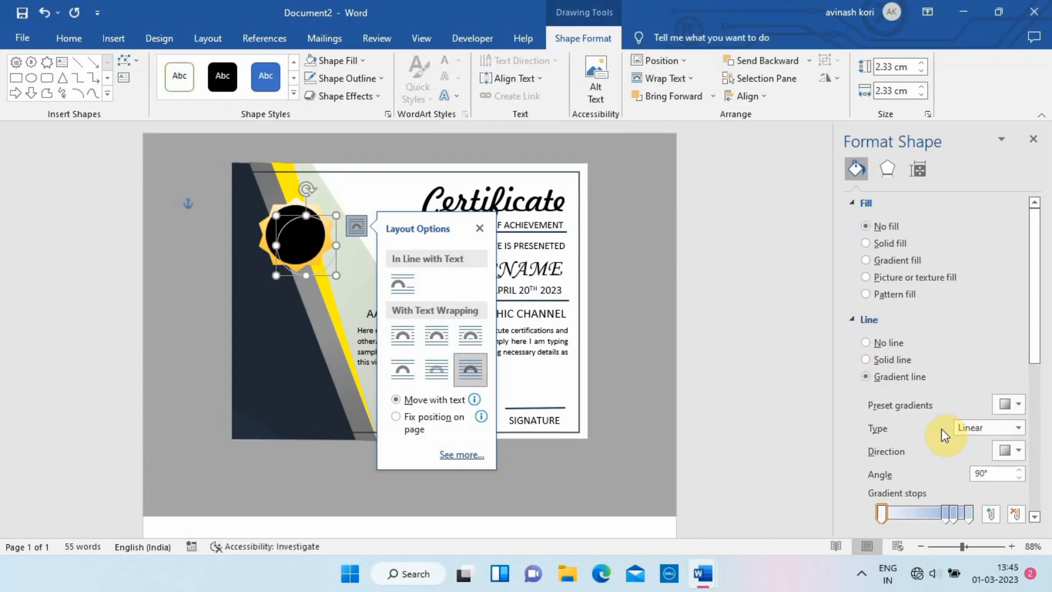
{"action": "scroll", "coordinate": [939, 430], "scroll_direction": "down", "scroll_amount": 5}
{"action": "left_click", "coordinate": [1019, 437]}
{"action": "left_click", "coordinate": [1020, 437]}
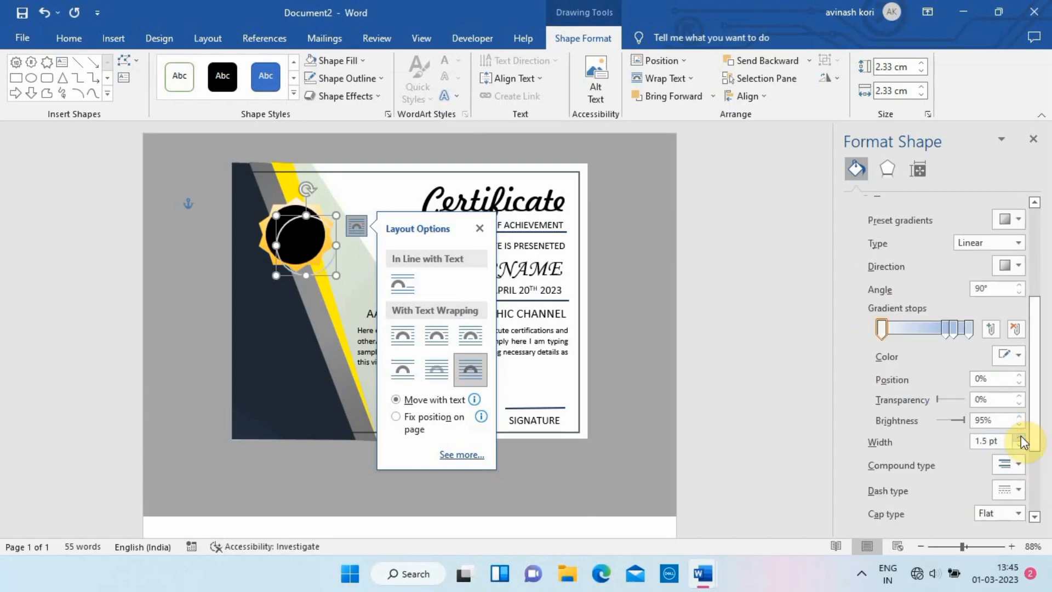
Recolour the ring's outline gradient to gold and shrink the ring to fit inside the black circle.
{"action": "left_click", "coordinate": [1017, 353]}
{"action": "left_click", "coordinate": [1017, 427]}
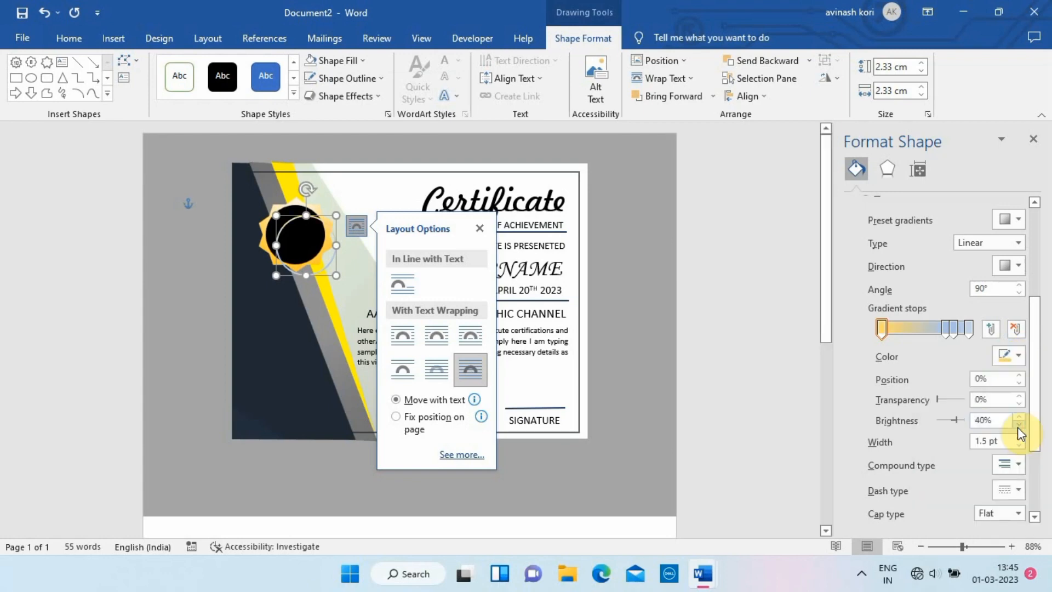
{"action": "left_click", "coordinate": [1017, 354]}
{"action": "left_click", "coordinate": [1015, 435]}
{"action": "left_click", "coordinate": [1015, 354]}
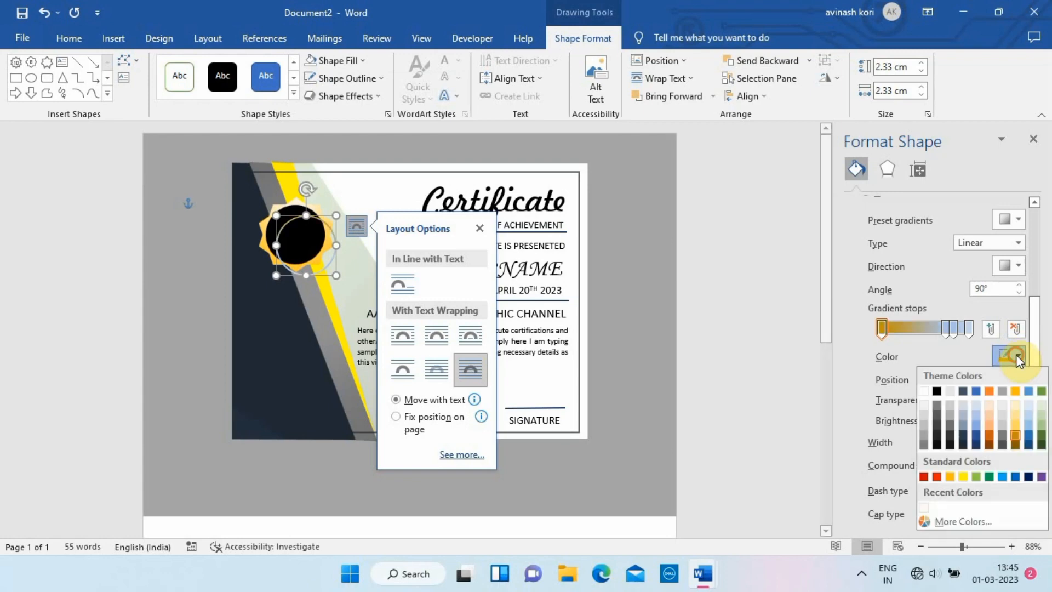
{"action": "left_click", "coordinate": [950, 476]}
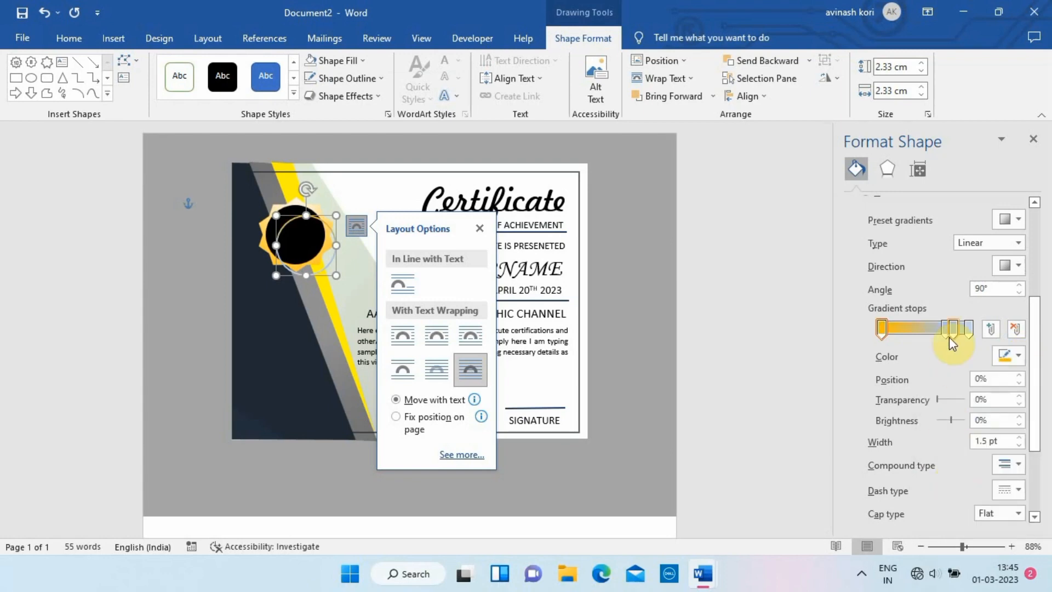
{"action": "left_click_drag", "start_coordinate": [949, 333], "coordinate": [947, 346]}
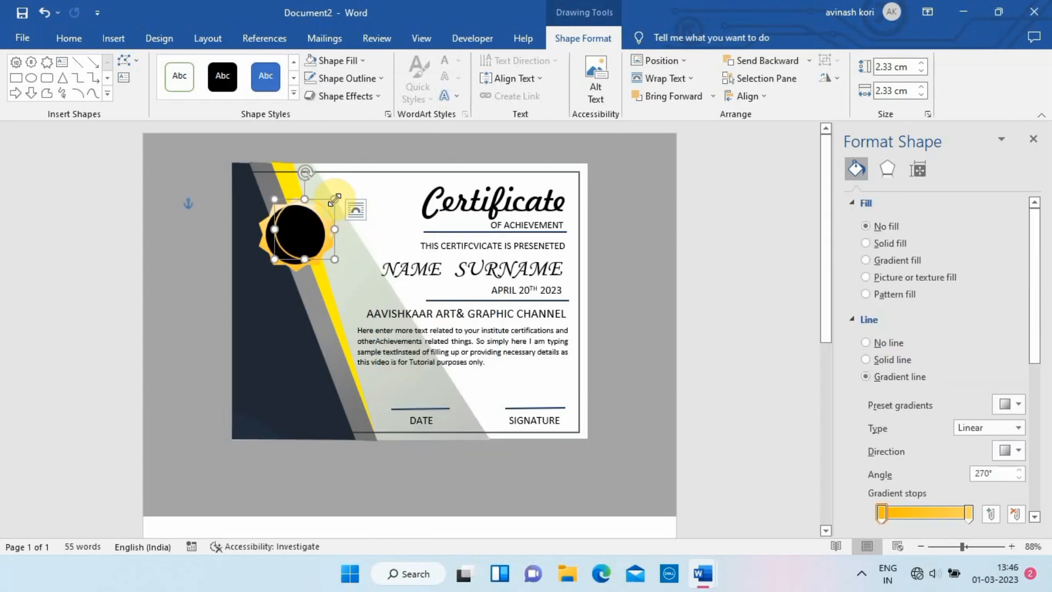
{"action": "left_click_drag", "start_coordinate": [335, 200], "coordinate": [310, 208]}
{"action": "left_click", "coordinate": [196, 275]}
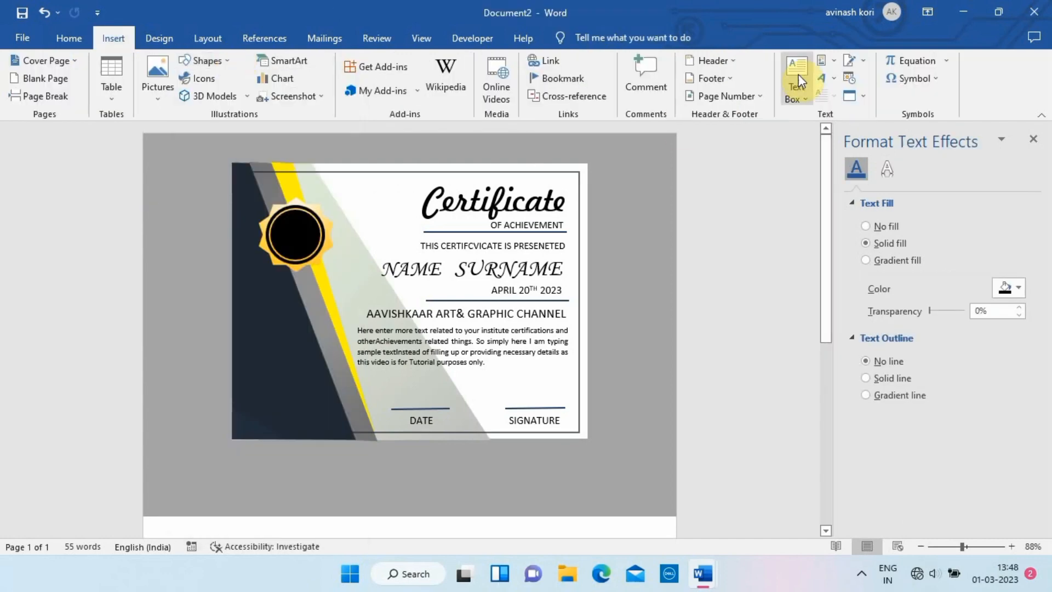
Draw a text box about 2.96 by 1.51 cm beside the seal and enter "BEST".
{"action": "left_click", "coordinate": [799, 81]}
{"action": "left_click", "coordinate": [787, 421]}
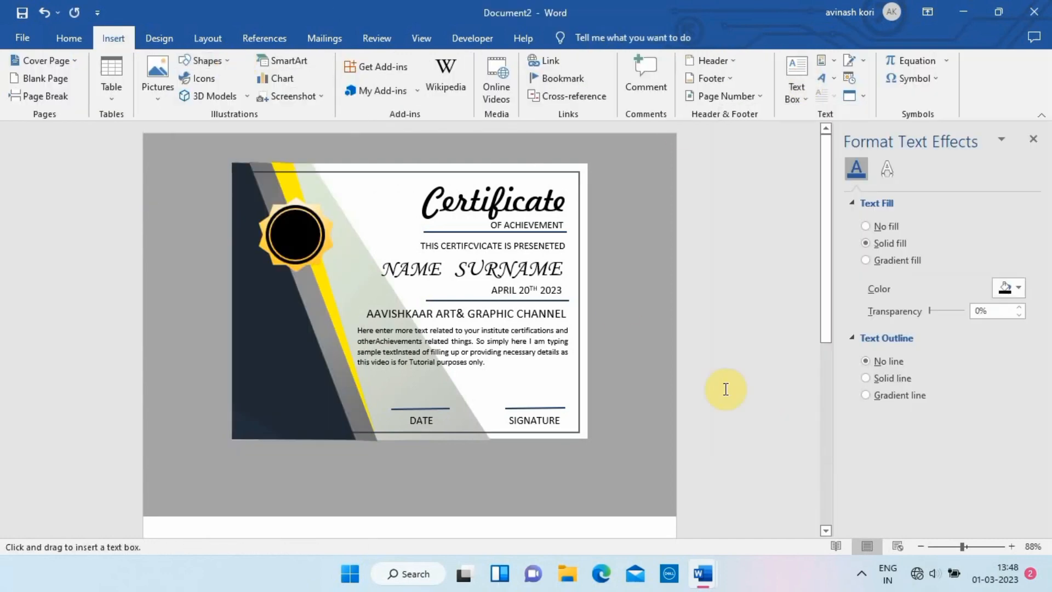
{"action": "left_click_drag", "start_coordinate": [361, 193], "coordinate": [437, 232]}
{"action": "type", "text": "BEST"}
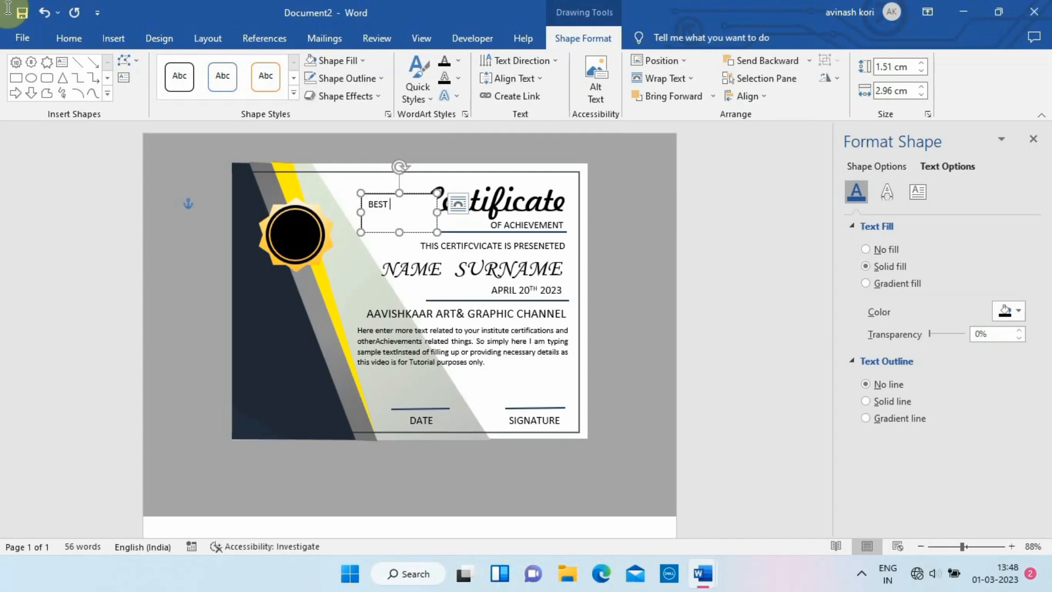
Set the BEST text in Freehand521 BT and give it a gold gradient text fill.
{"action": "double_click", "coordinate": [377, 204]}
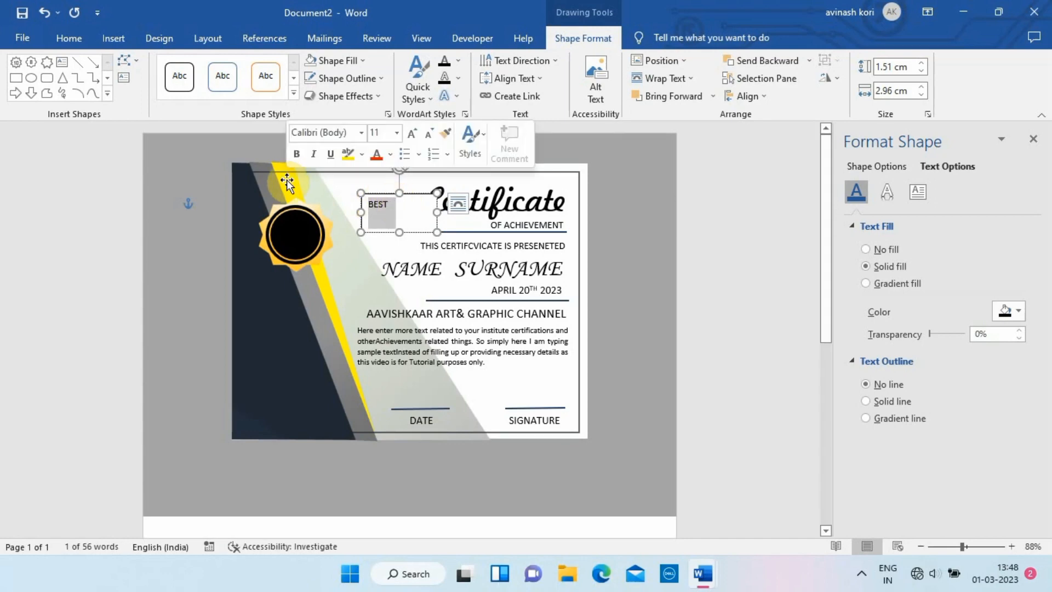
{"action": "left_click", "coordinate": [364, 134]}
{"action": "left_click", "coordinate": [371, 264]}
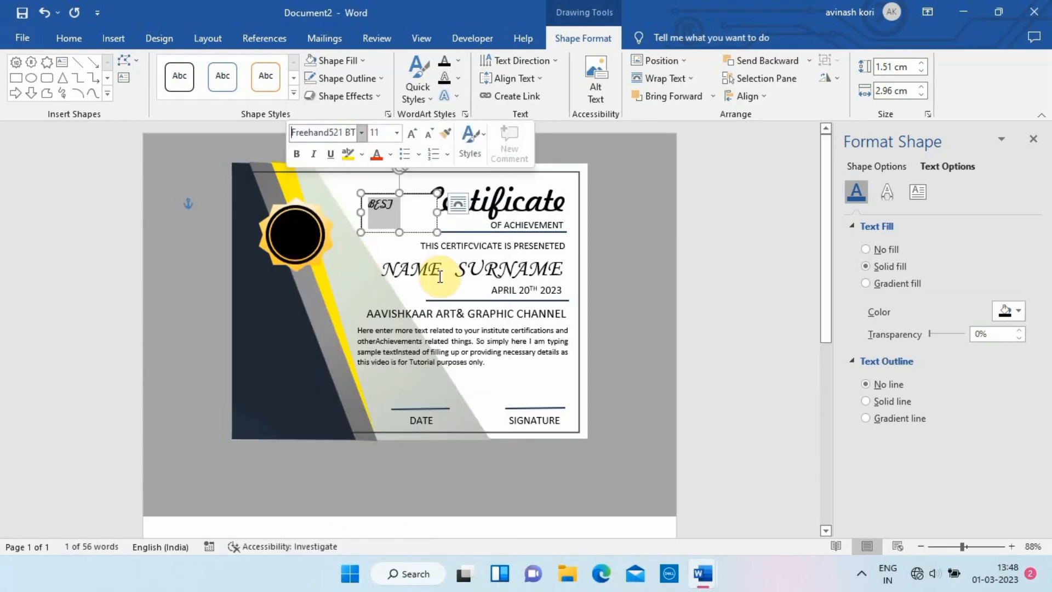
{"action": "left_click", "coordinate": [865, 283]}
{"action": "left_click", "coordinate": [910, 420]}
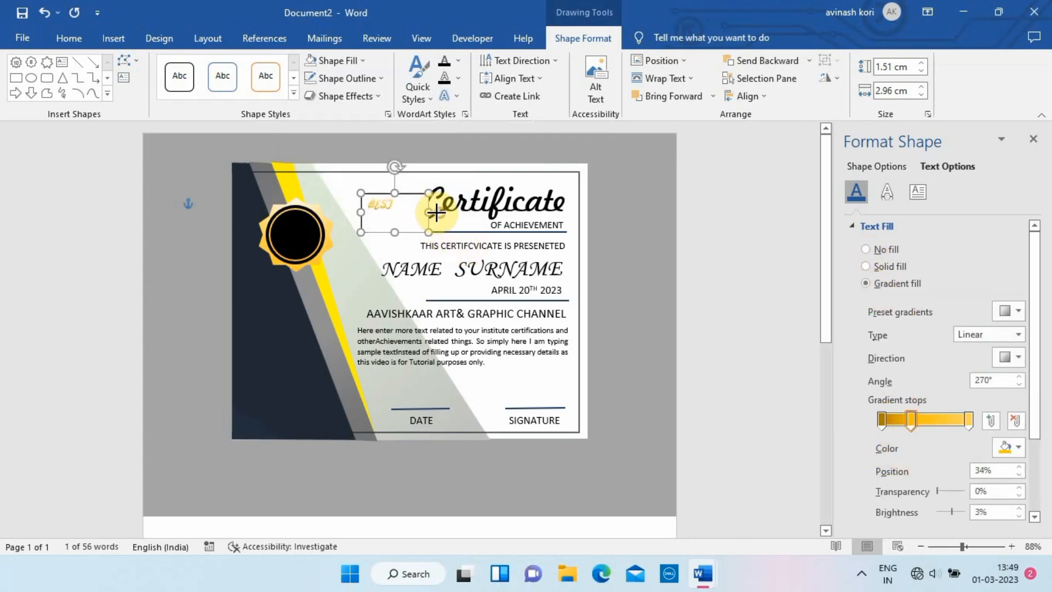
Shrink the BEST text box to about 1.91 by 0.91 cm and change its font to Century725 Cn BT.
{"action": "left_click_drag", "start_coordinate": [436, 213], "coordinate": [388, 217]}
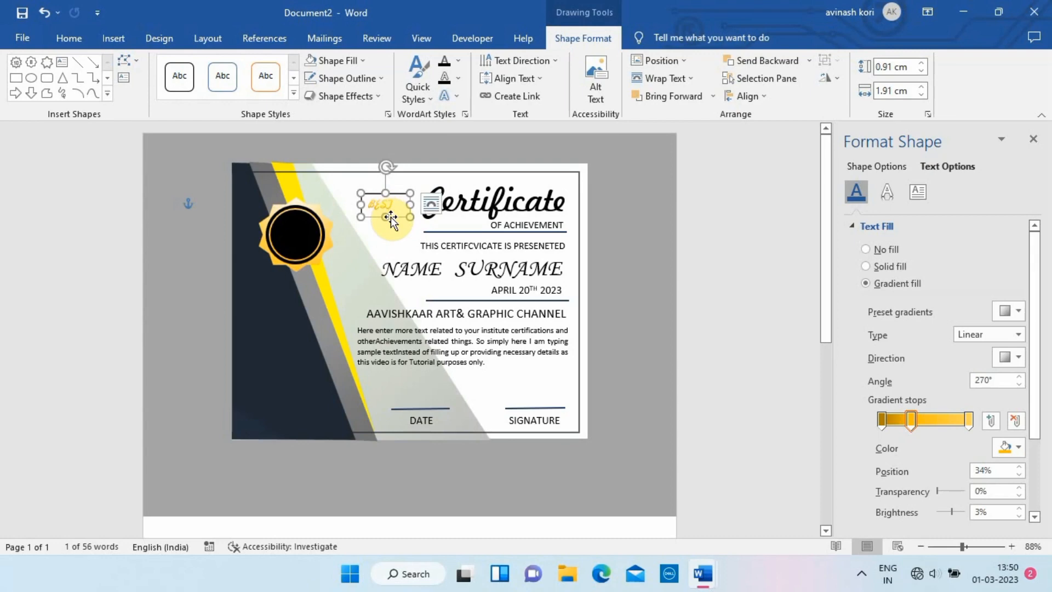
{"action": "double_click", "coordinate": [385, 206]}
{"action": "left_click", "coordinate": [417, 156]}
{"action": "left_click", "coordinate": [399, 297]}
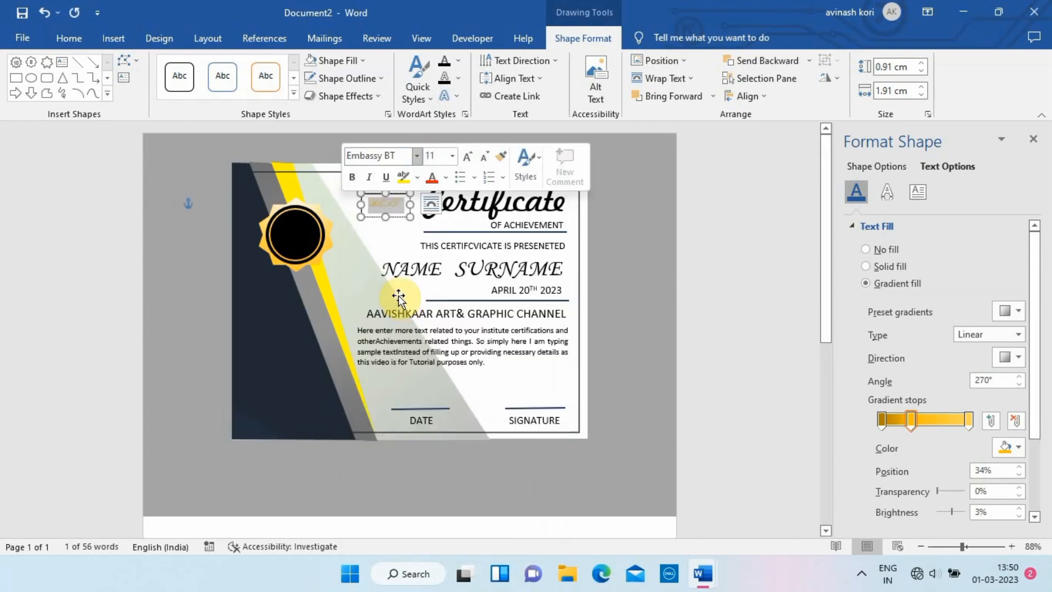
{"action": "left_click", "coordinate": [417, 156]}
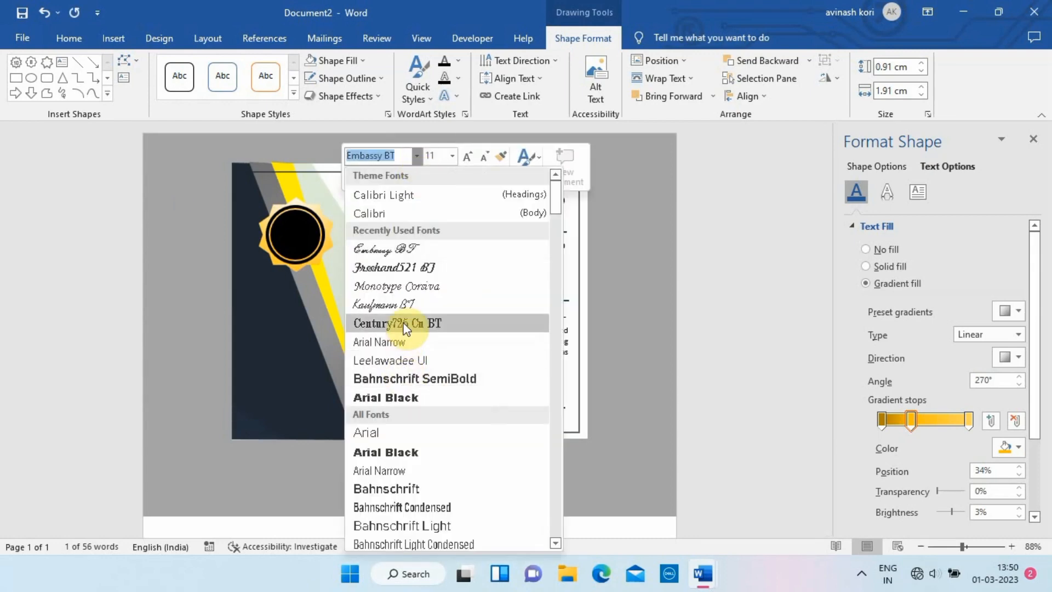
{"action": "left_click", "coordinate": [364, 324]}
Move the BEST text box onto the upper part of the seal's black circle.
{"action": "left_click", "coordinate": [351, 231]}
{"action": "left_click_drag", "start_coordinate": [350, 231], "coordinate": [320, 228]}
Undo the recent size changes to the BEST text on the seal.
{"action": "left_click", "coordinate": [877, 166]}
{"action": "left_click", "coordinate": [866, 284]}
{"action": "left_click", "coordinate": [44, 13]}
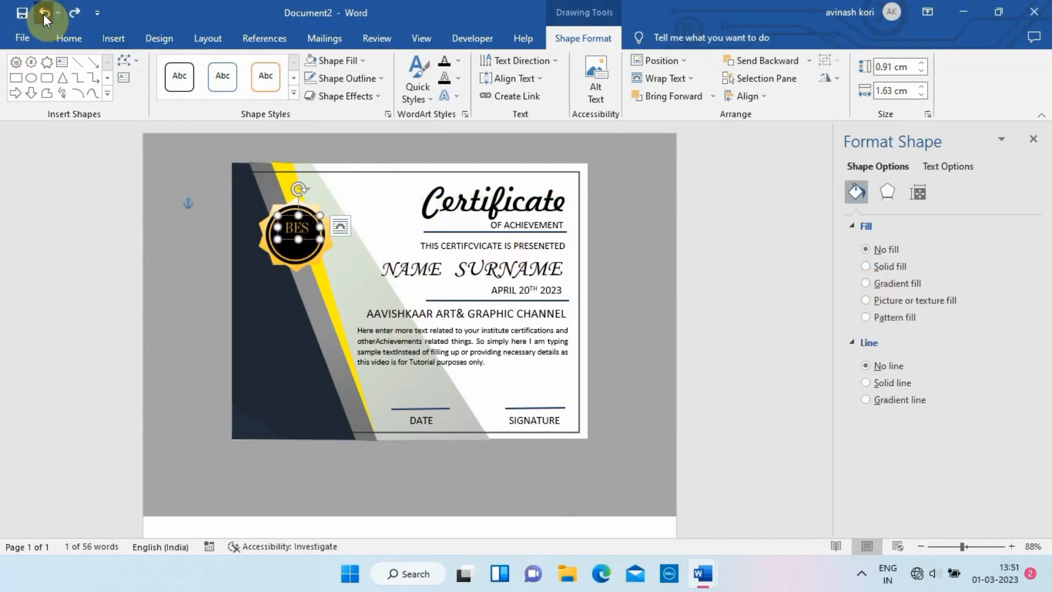
{"action": "left_click", "coordinate": [44, 15]}
{"action": "left_click", "coordinate": [43, 15]}
{"action": "left_click", "coordinate": [44, 16]}
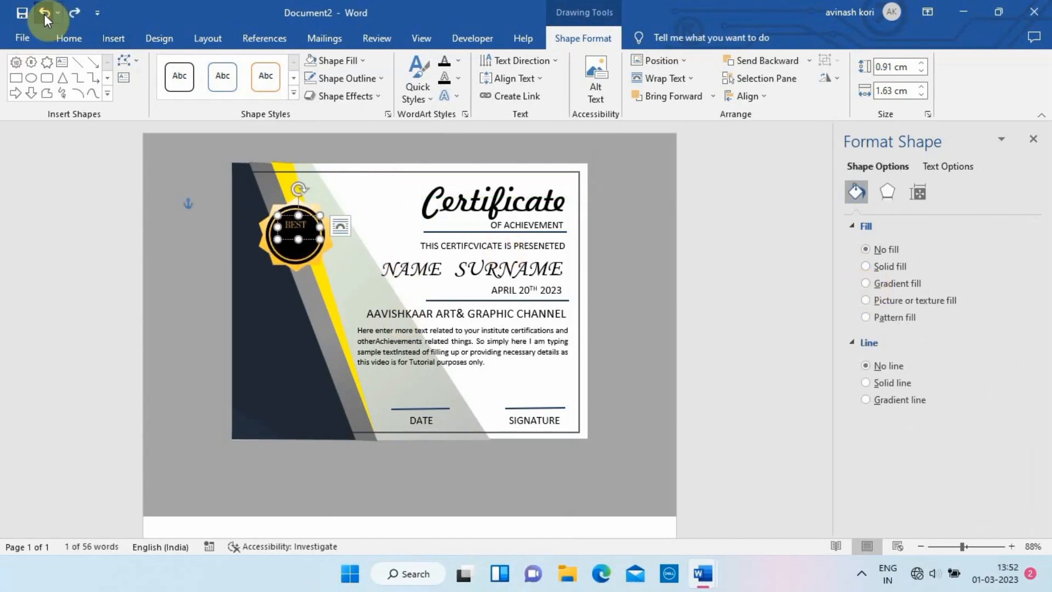
{"action": "left_click", "coordinate": [44, 15]}
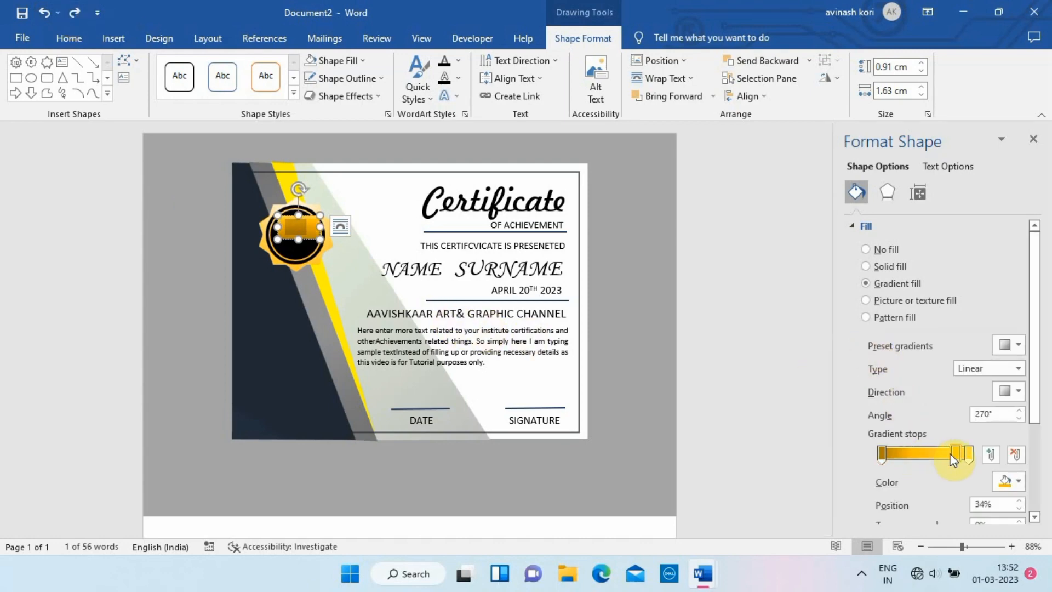
Try a gold gradient shape fill on the BEST text box, removing its middle gradient stop.
{"action": "left_click_drag", "start_coordinate": [954, 459], "coordinate": [855, 484]}
{"action": "left_click", "coordinate": [881, 465]}
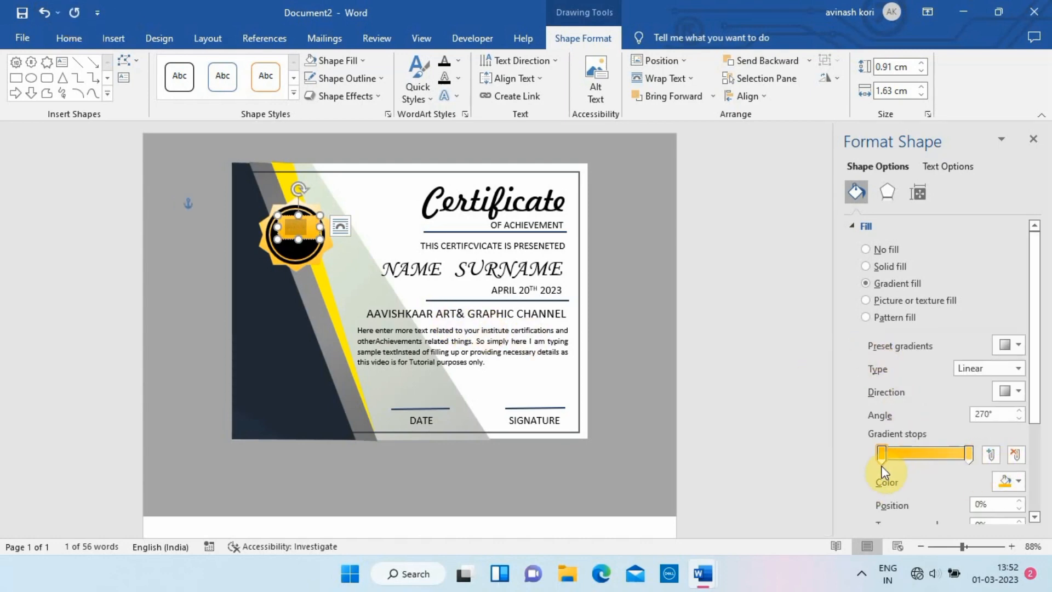
{"action": "left_click", "coordinate": [737, 303]}
Make the BEST text bold and remove the fill and outline of its text box.
{"action": "left_click", "coordinate": [307, 234]}
{"action": "left_click_drag", "start_coordinate": [311, 229], "coordinate": [227, 198]}
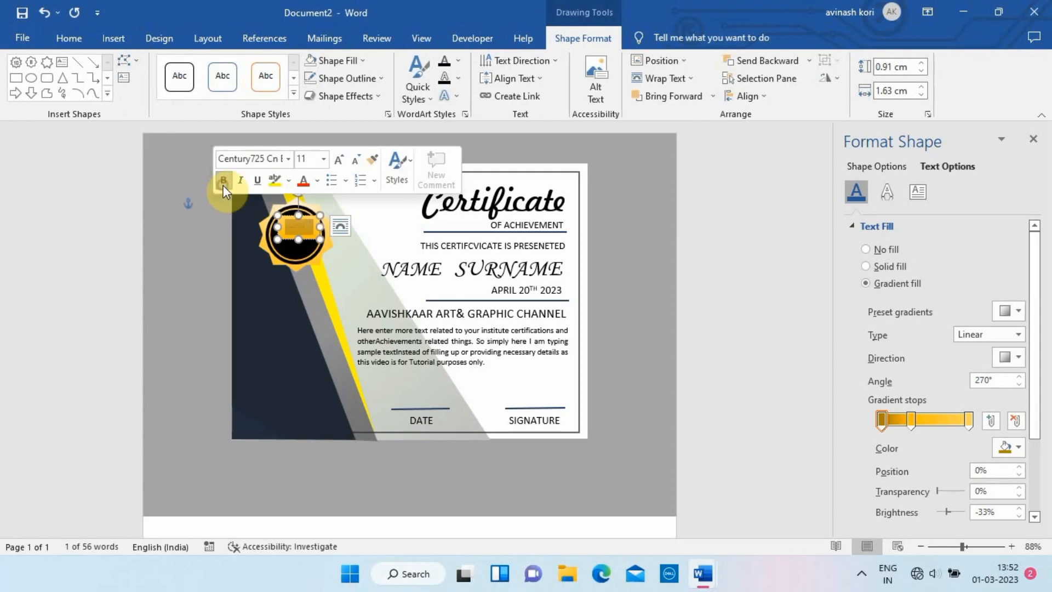
{"action": "left_click", "coordinate": [337, 60]}
{"action": "left_click", "coordinate": [345, 78]}
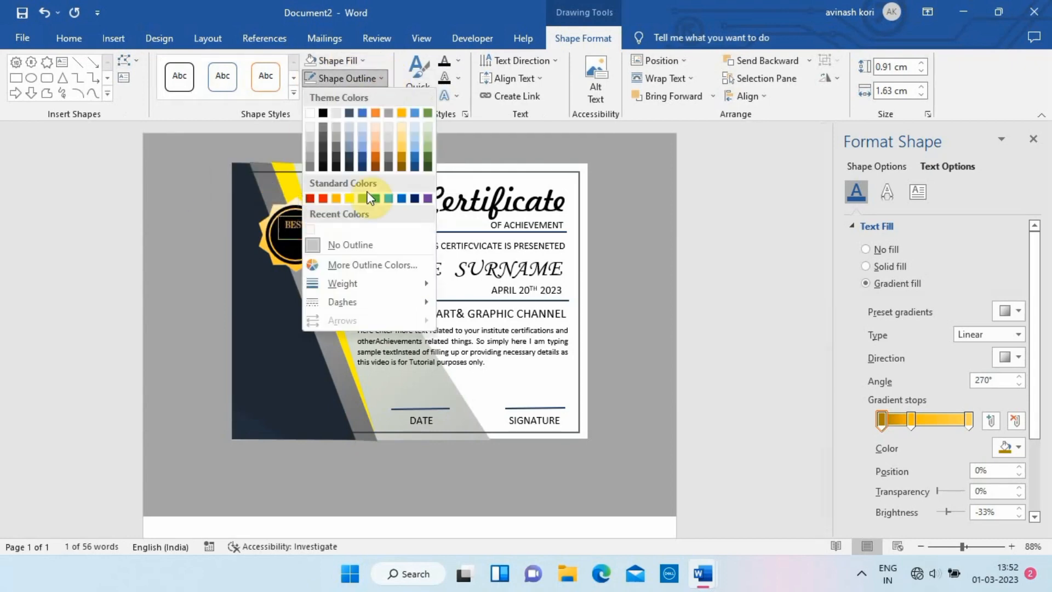
{"action": "left_click", "coordinate": [370, 198]}
{"action": "left_click", "coordinate": [350, 236]}
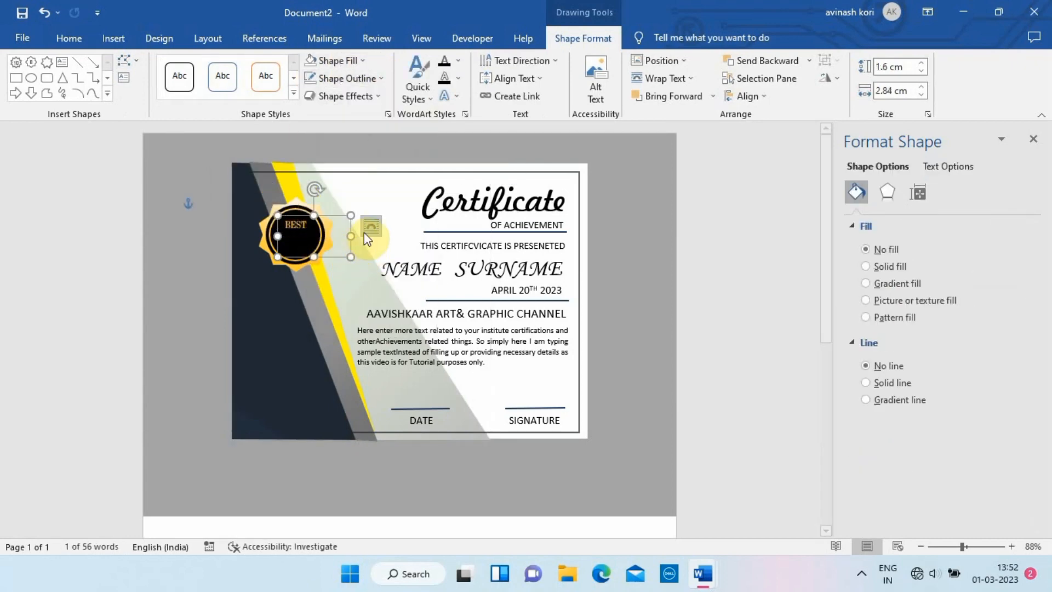
Duplicate the BEST text box, change the copy's text to "AWARD" and widen it to about 2.15 cm.
{"action": "left_click", "coordinate": [44, 12]}
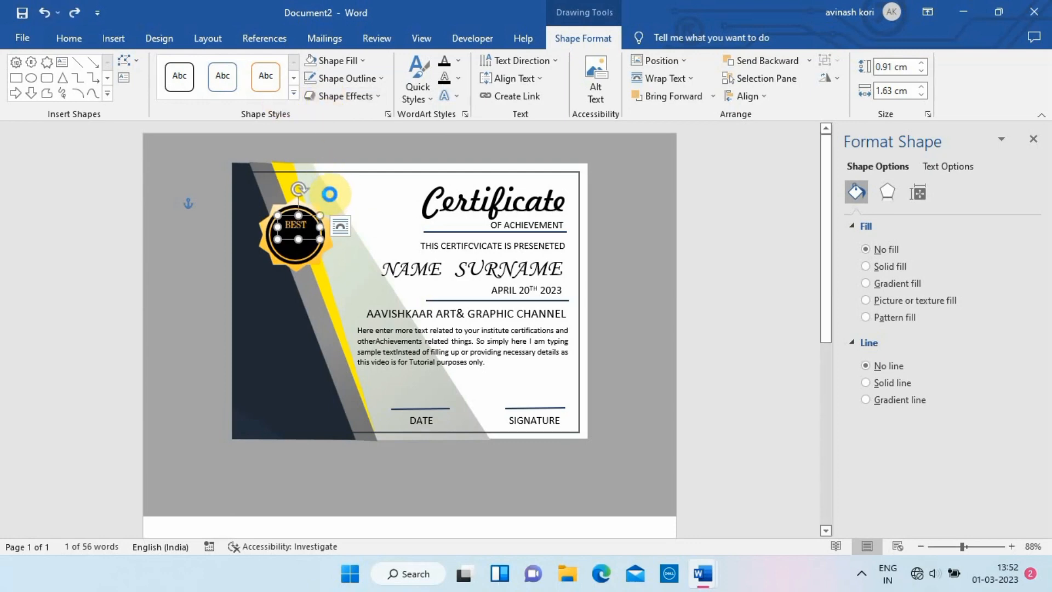
{"action": "key", "text": "ctrl+v"}
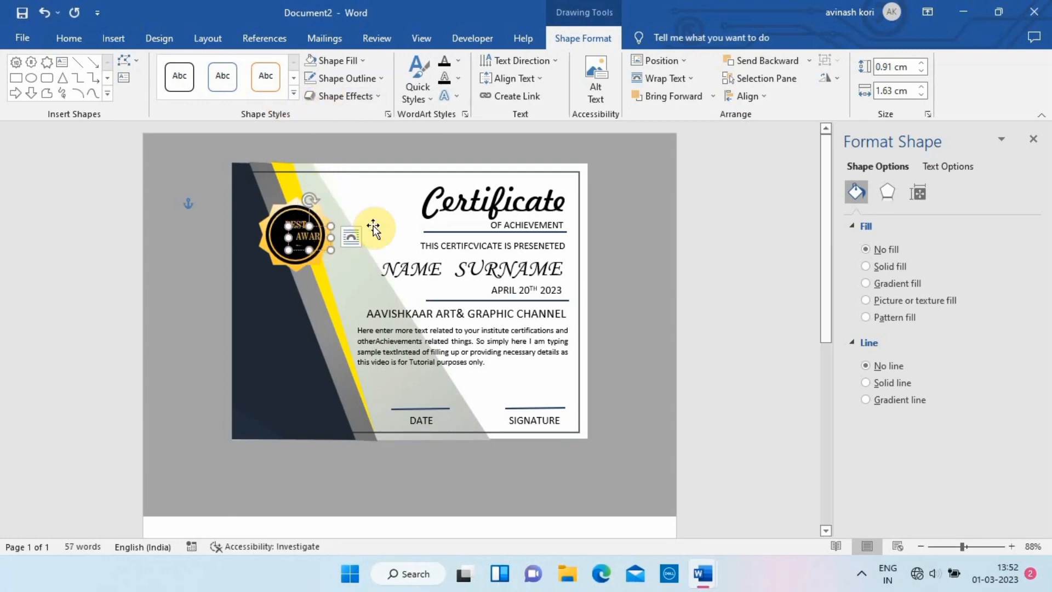
{"action": "mouse_move", "coordinate": [330, 237]}
{"action": "left_mouse_down"}
{"action": "mouse_move", "coordinate": [344, 237]}
{"action": "mouse_move", "coordinate": [317, 232]}
{"action": "left_mouse_up"}
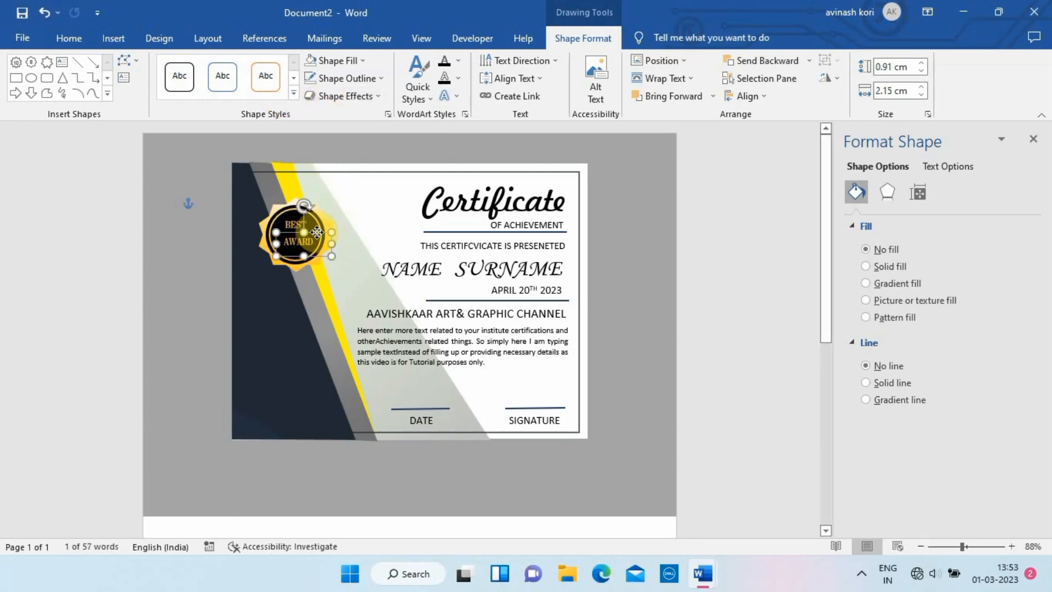
Align the AWARD text beneath BEST inside the seal's gold ring.
{"action": "left_click", "coordinate": [197, 256]}
{"action": "left_click", "coordinate": [296, 235]}
{"action": "left_click", "coordinate": [228, 282]}
{"action": "left_click", "coordinate": [314, 233]}
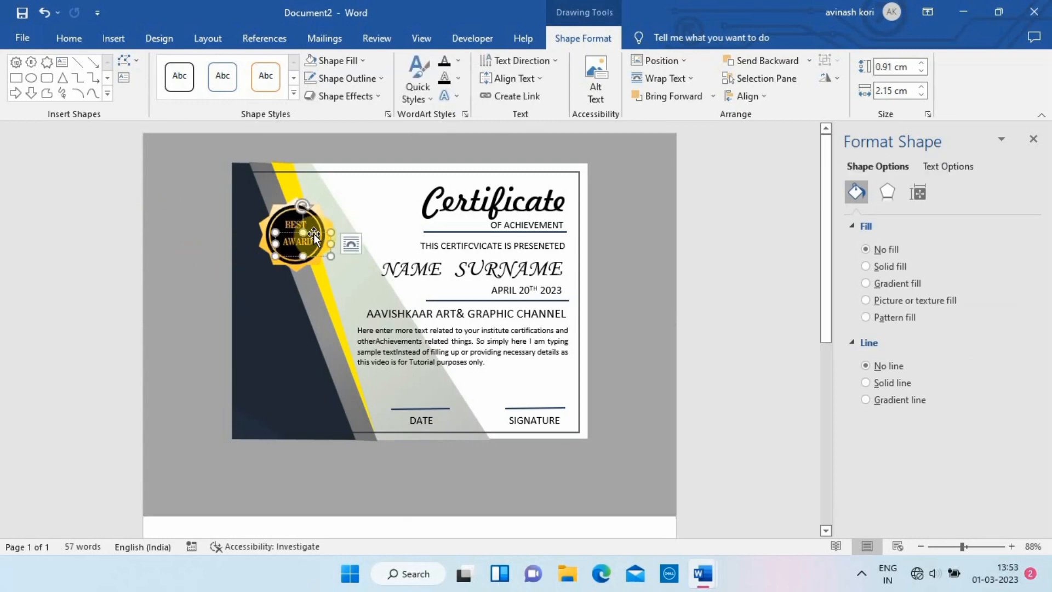
{"action": "left_click", "coordinate": [242, 248]}
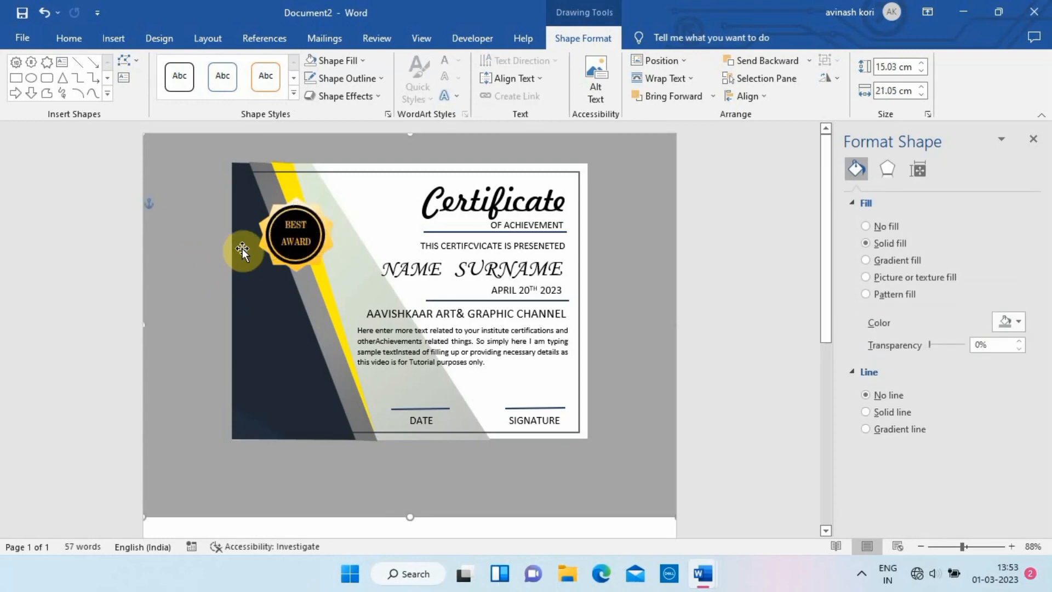
Enlarge the AWARD text slightly and recentre it beneath BEST within the gold ring.
{"action": "left_click", "coordinate": [298, 234]}
{"action": "double_click", "coordinate": [295, 225]}
{"action": "left_click", "coordinate": [346, 196]}
{"action": "left_click", "coordinate": [346, 195]}
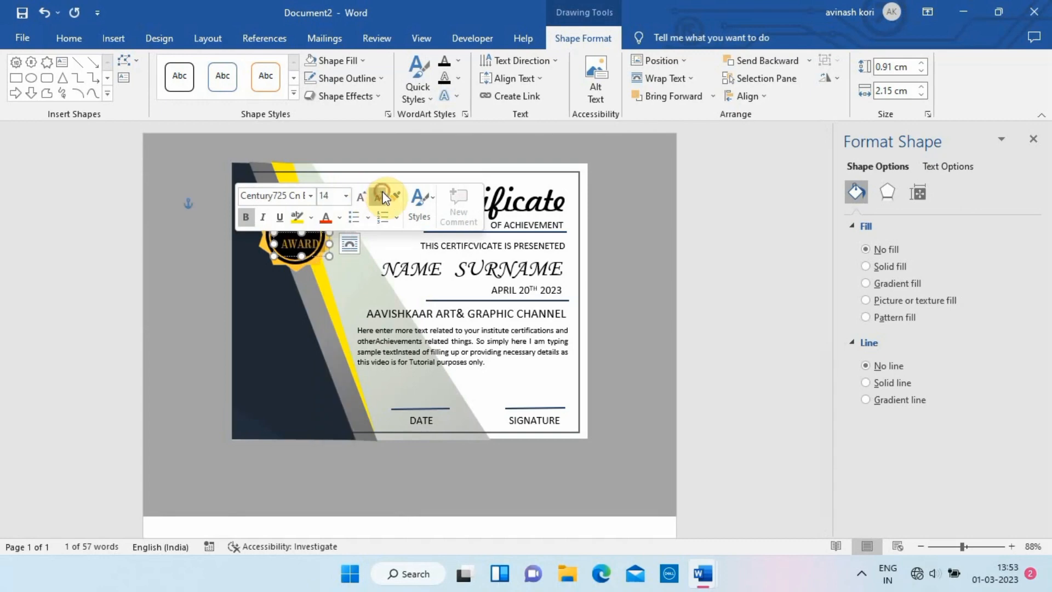
{"action": "left_click", "coordinate": [195, 298]}
{"action": "left_click", "coordinate": [294, 245]}
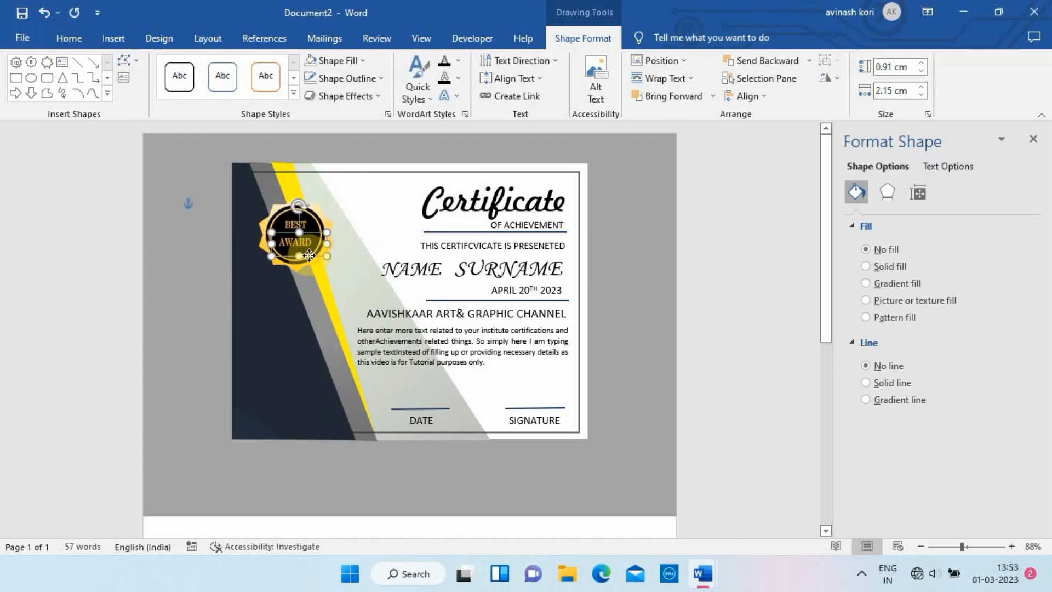
{"action": "left_click", "coordinate": [283, 220]}
Draw a five-point star about 0.54 cm across beneath the AWARD text on the seal.
{"action": "left_click", "coordinate": [107, 93]}
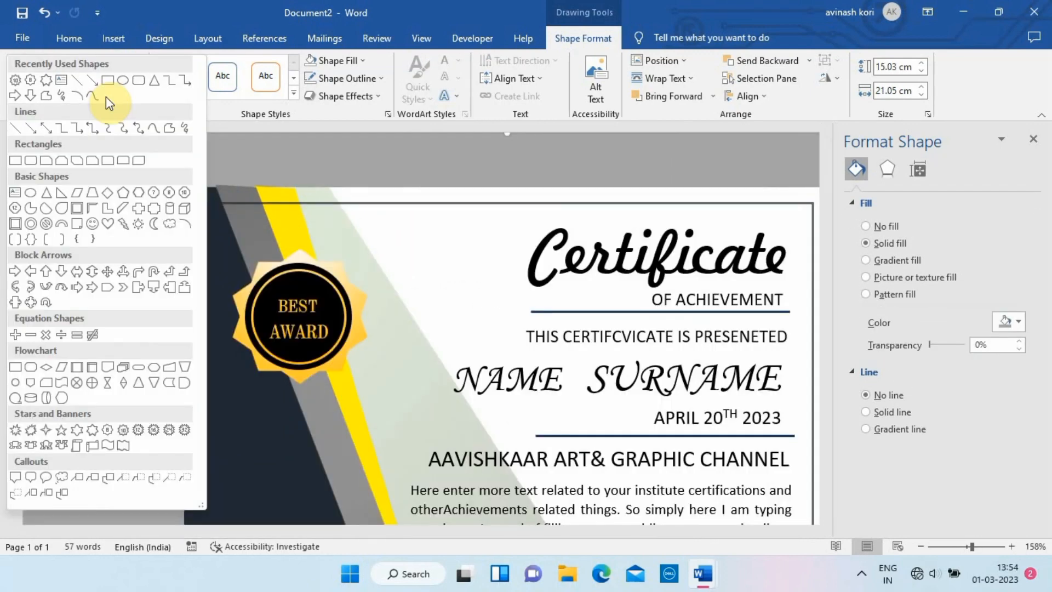
{"action": "left_click", "coordinate": [63, 429]}
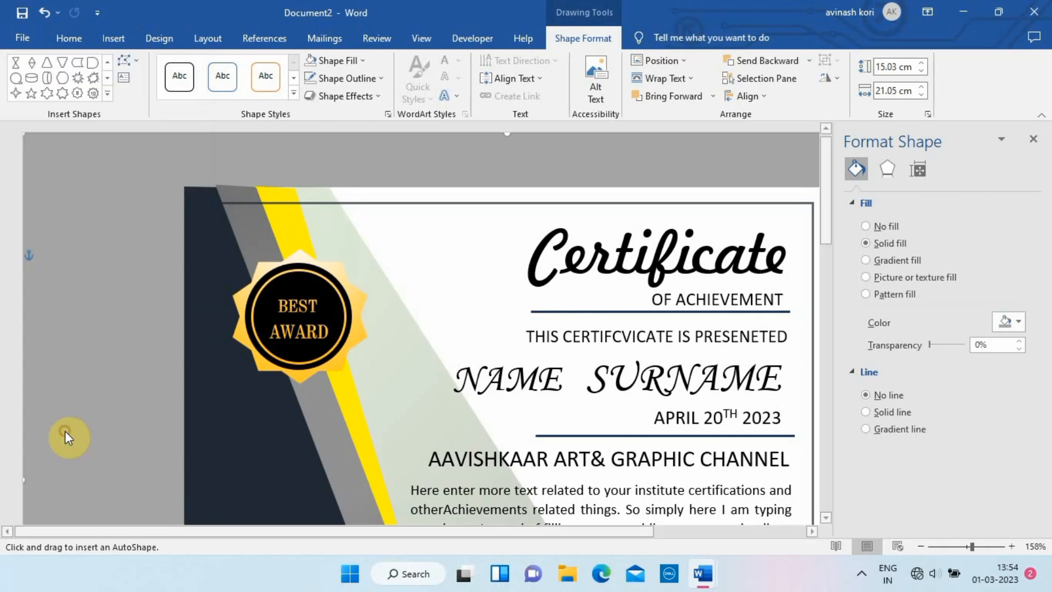
{"action": "left_click", "coordinate": [297, 350]}
{"action": "left_click_drag", "start_coordinate": [410, 355], "coordinate": [303, 393]}
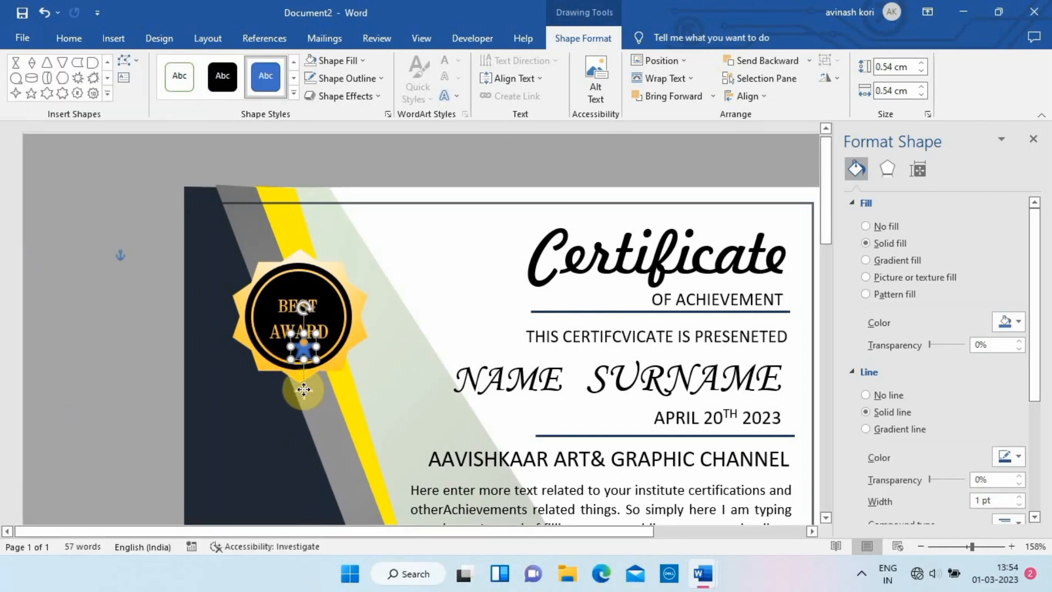
Shrink the small star to about 0.3 cm high by 0.31 cm wide and centre it beneath AWARD.
{"action": "left_click_drag", "start_coordinate": [317, 333], "coordinate": [299, 347]}
{"action": "key", "text": "shift"}
{"action": "key", "text": "shift"}
{"action": "key", "text": "shift"}
{"action": "key", "text": "shift"}
{"action": "key", "text": "shift"}
{"action": "left_click", "coordinate": [413, 219]}
{"action": "left_click", "coordinate": [380, 369]}
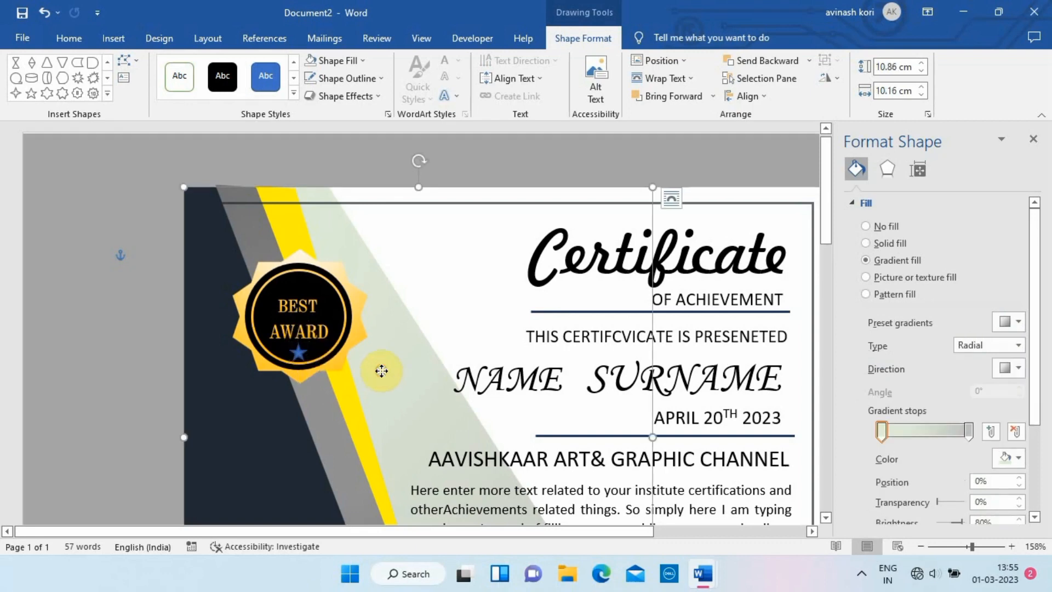
{"action": "left_click", "coordinate": [299, 362]}
{"action": "left_click", "coordinate": [293, 387]}
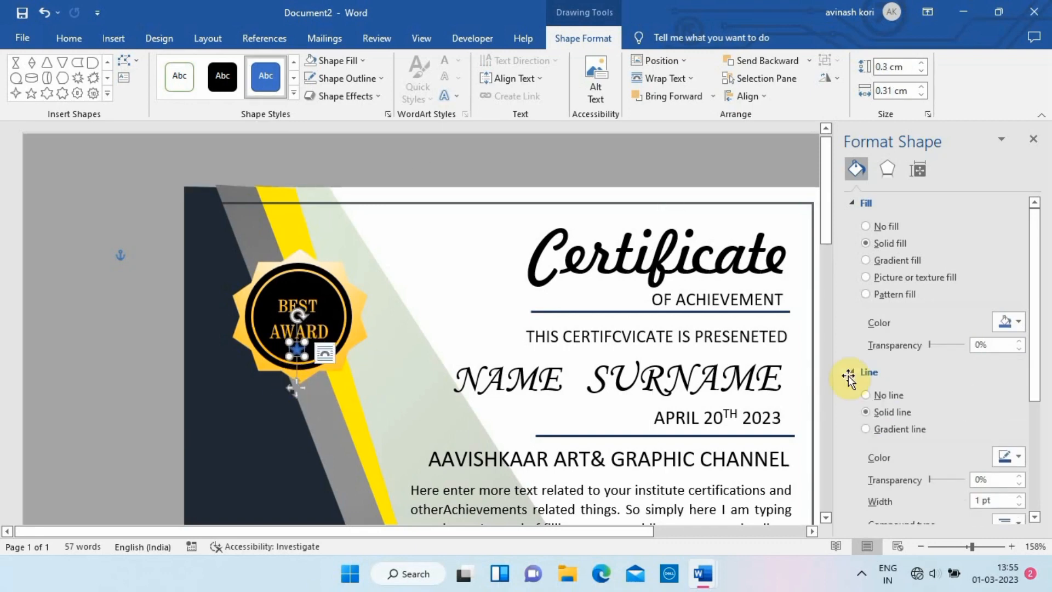
Fill the small star beneath AWARD with solid gold and remove its outline.
{"action": "left_click", "coordinate": [1018, 322]}
{"action": "left_click", "coordinate": [949, 444]}
{"action": "left_click", "coordinate": [866, 394]}
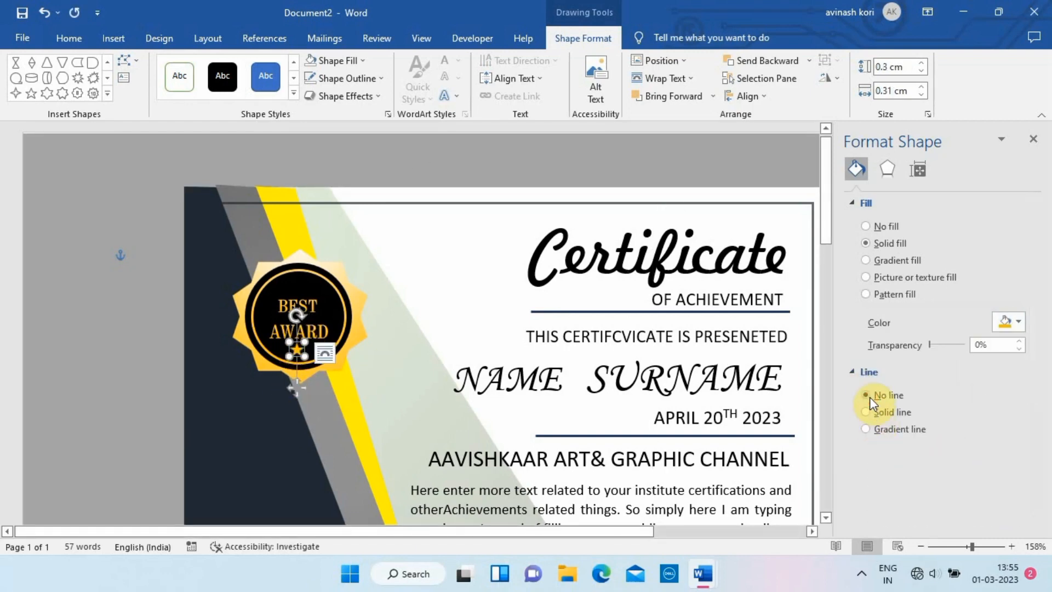
Duplicate the gold star to both sides of the original beneath AWARD, with copies 0.25 cm high by 0.27 cm wide.
{"action": "left_click_drag", "start_coordinate": [297, 353], "coordinate": [313, 387]}
{"action": "key", "text": "ctrl+v"}
{"action": "left_click_drag", "start_coordinate": [199, 223], "coordinate": [281, 391]}
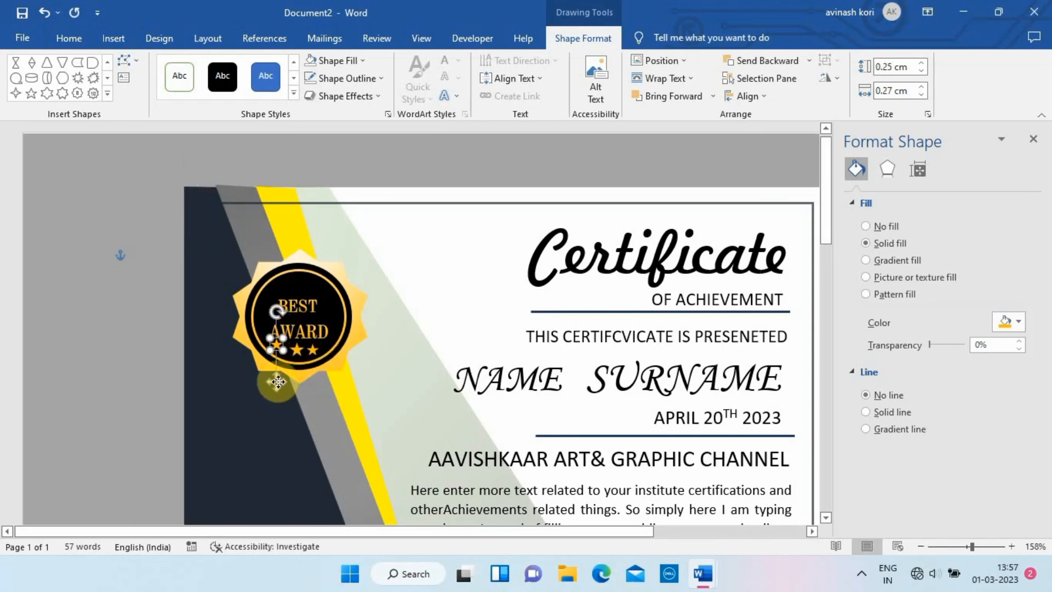
{"action": "left_click", "coordinate": [445, 306]}
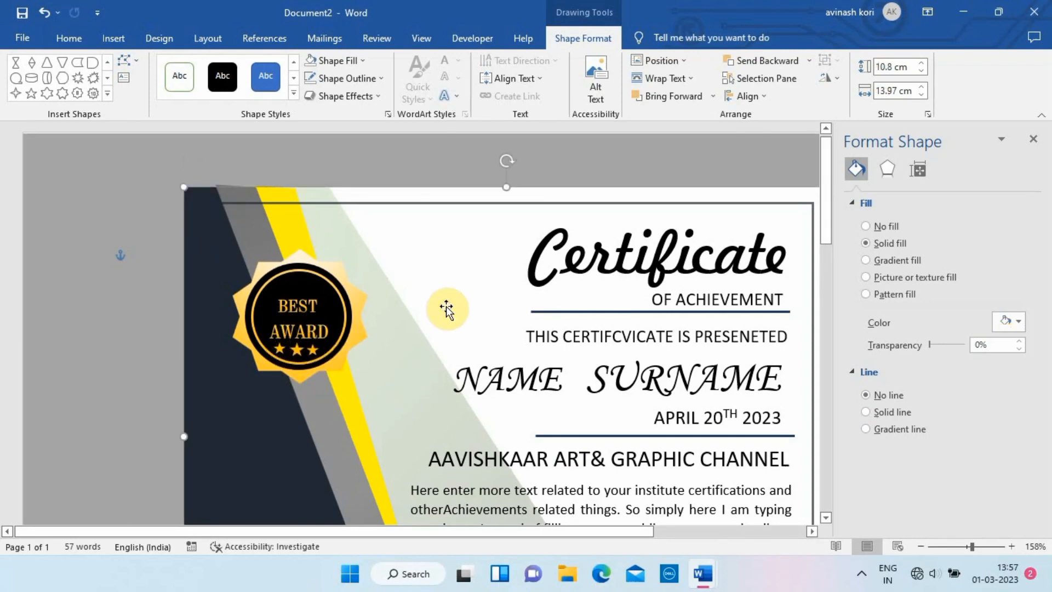
Fine-tune the positions of the middle and right stars so the three stars sit evenly beneath AWARD.
{"action": "left_click", "coordinate": [296, 349]}
{"action": "left_click", "coordinate": [422, 310]}
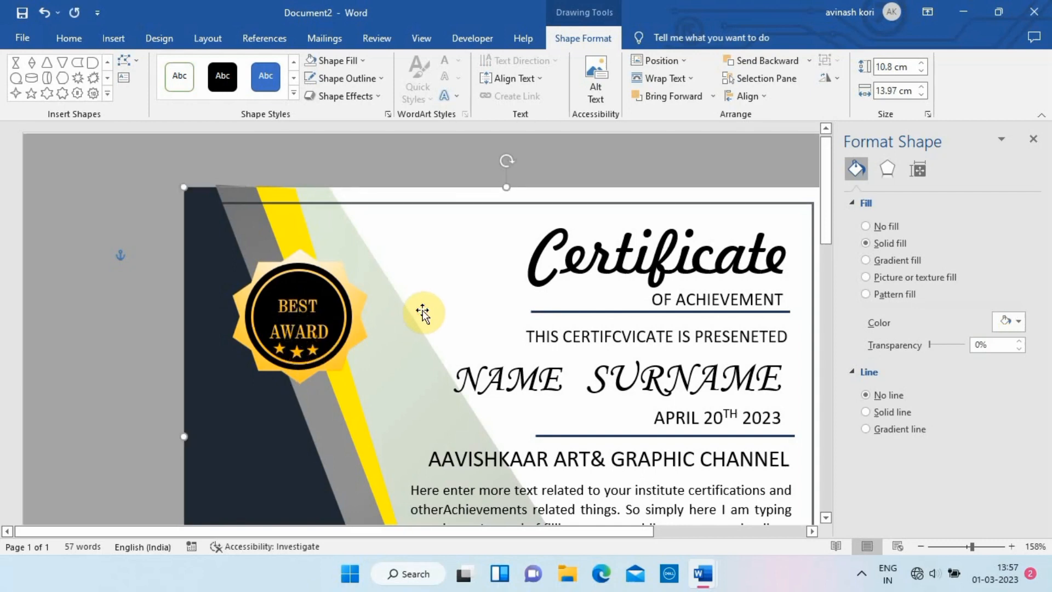
{"action": "left_click", "coordinate": [299, 350]}
{"action": "left_click", "coordinate": [446, 294]}
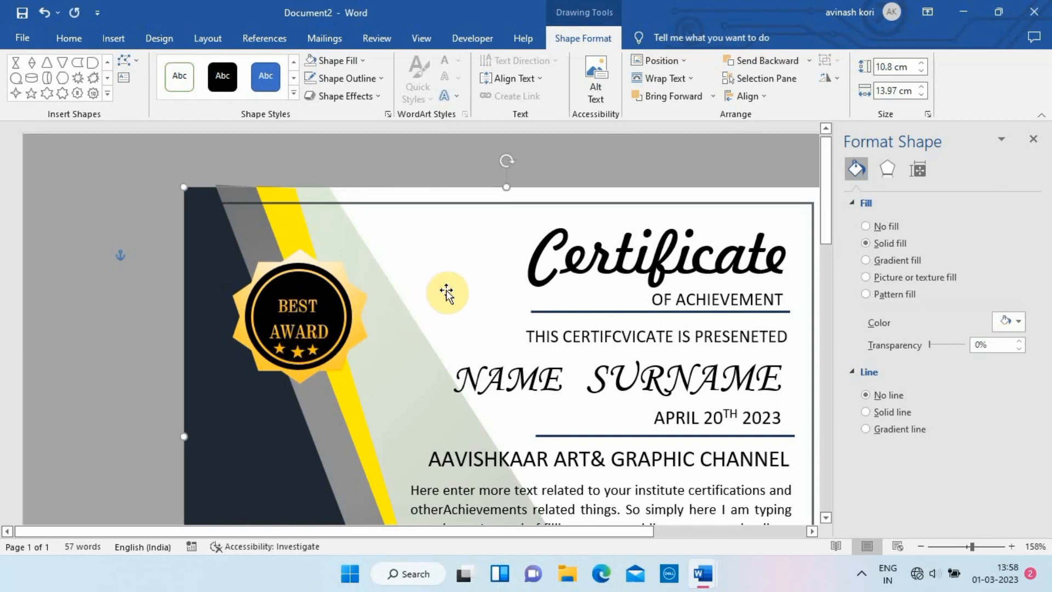
{"action": "left_click", "coordinate": [312, 351]}
{"action": "left_click", "coordinate": [446, 282]}
{"action": "left_click", "coordinate": [315, 352]}
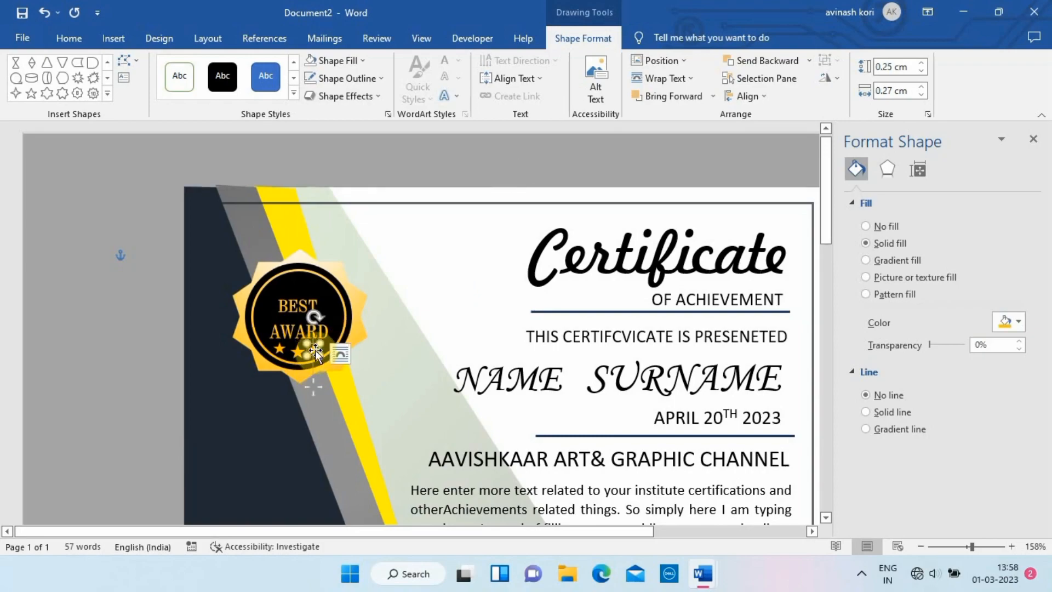